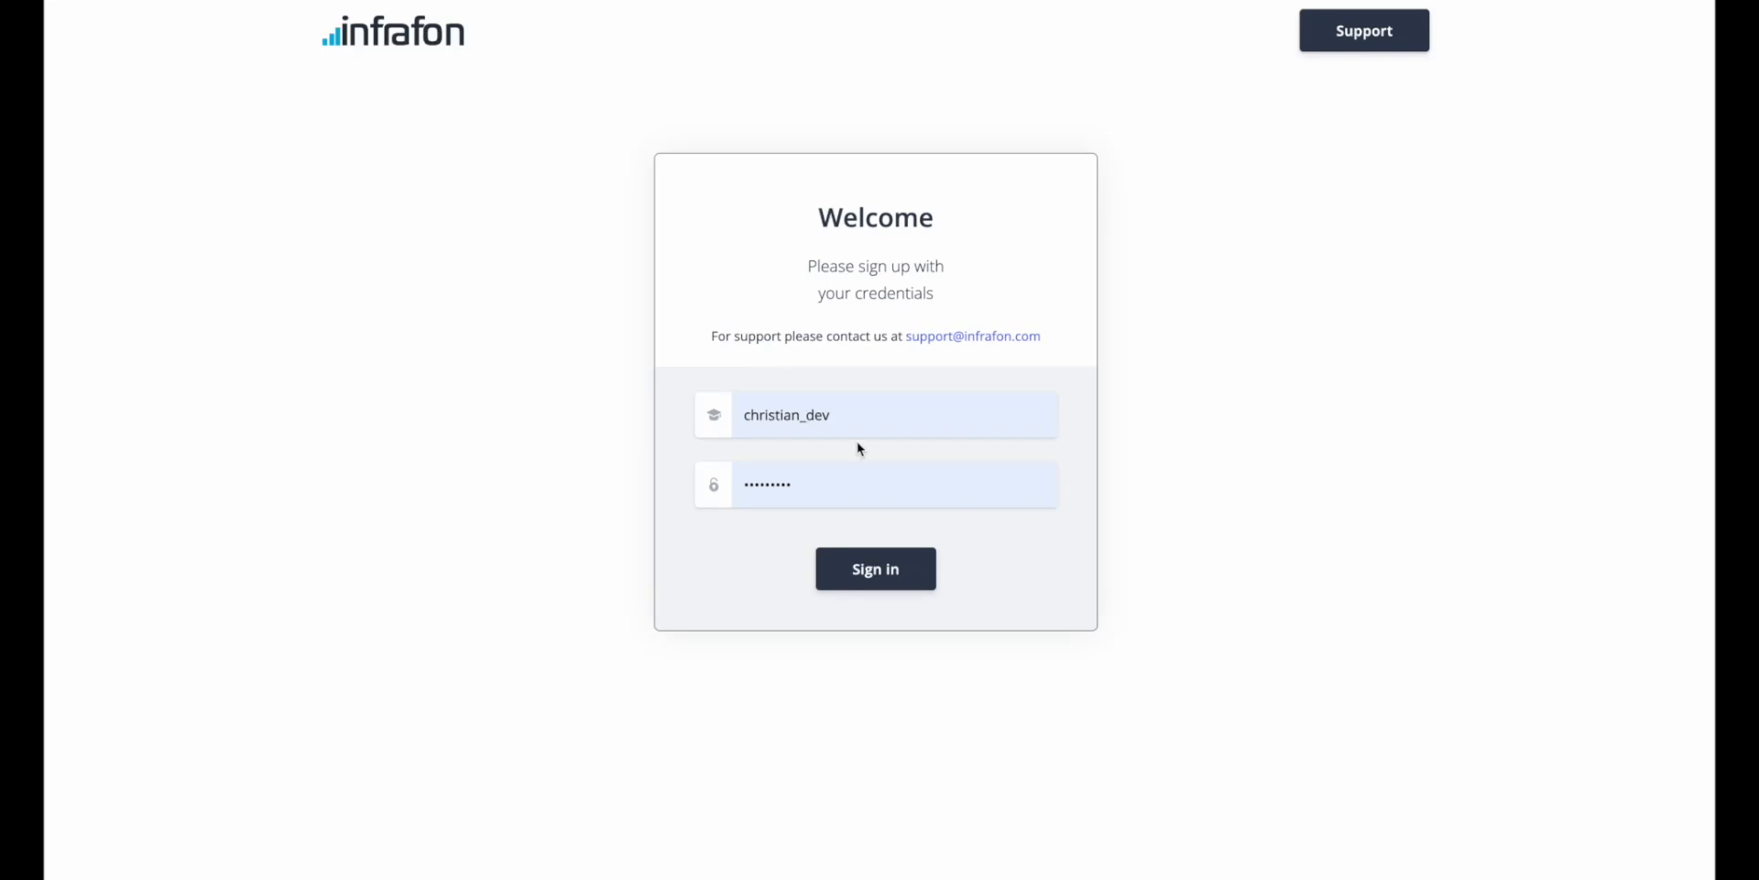
Sign in with the prefilled credentials and look over the accounts list and the account creation form.
{"action": "left_click", "coordinate": [893, 574]}
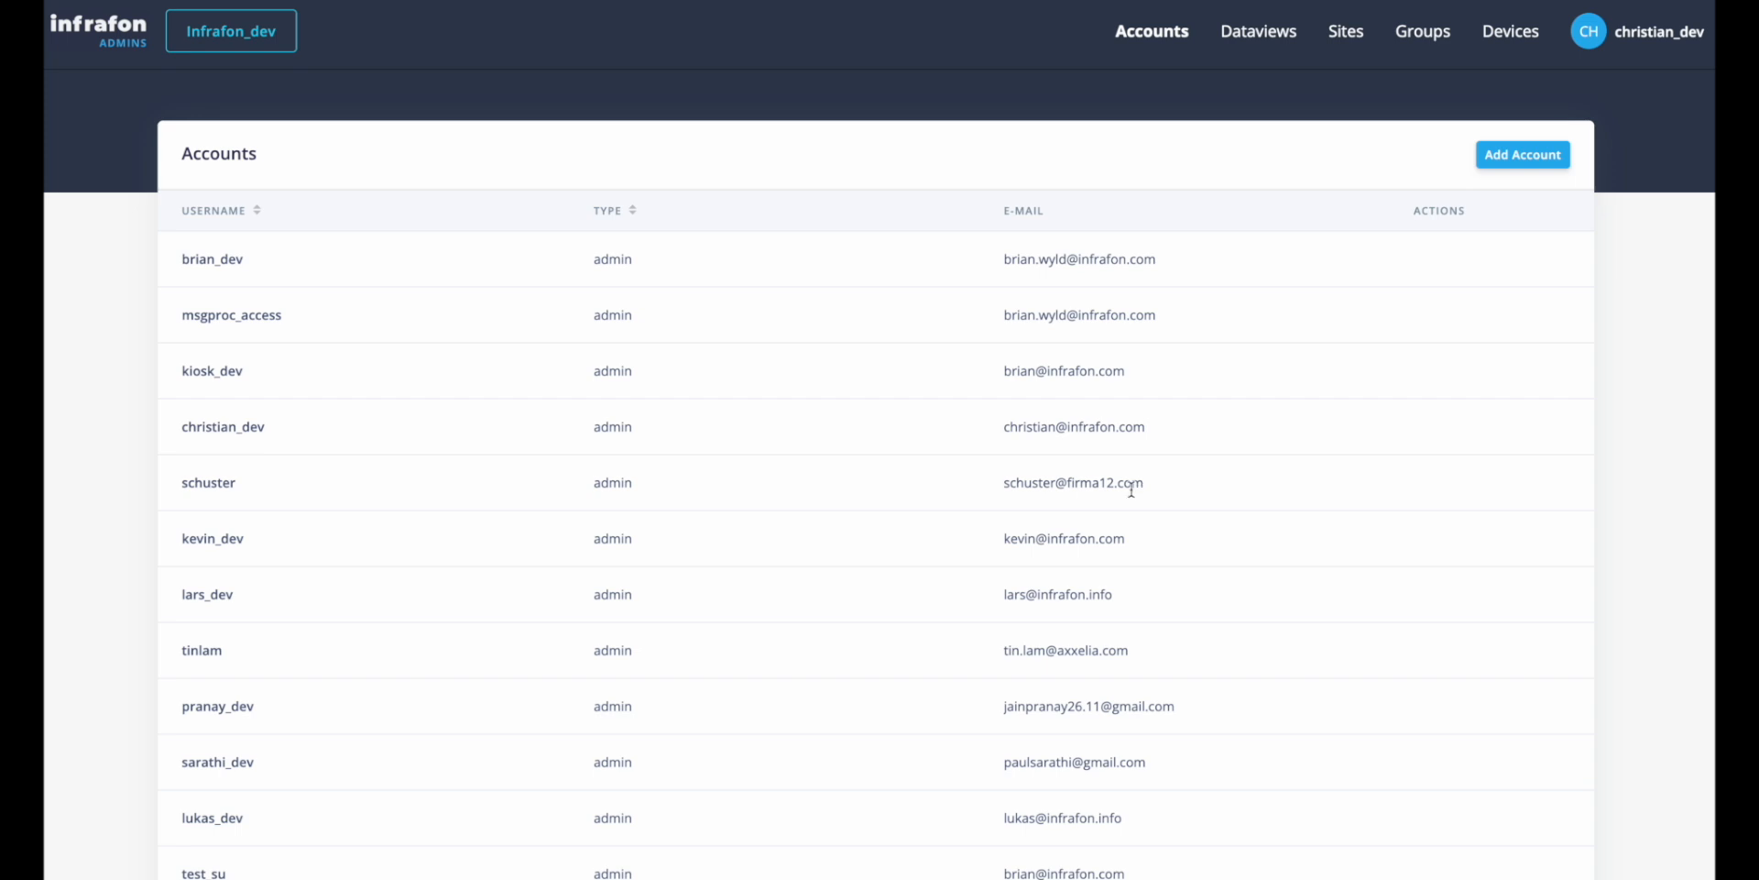
{"action": "scroll", "coordinate": [573, 827], "scroll_direction": "down", "scroll_amount": 10}
{"action": "scroll", "coordinate": [573, 827], "scroll_direction": "up", "scroll_amount": 10}
{"action": "left_click", "coordinate": [1522, 155]}
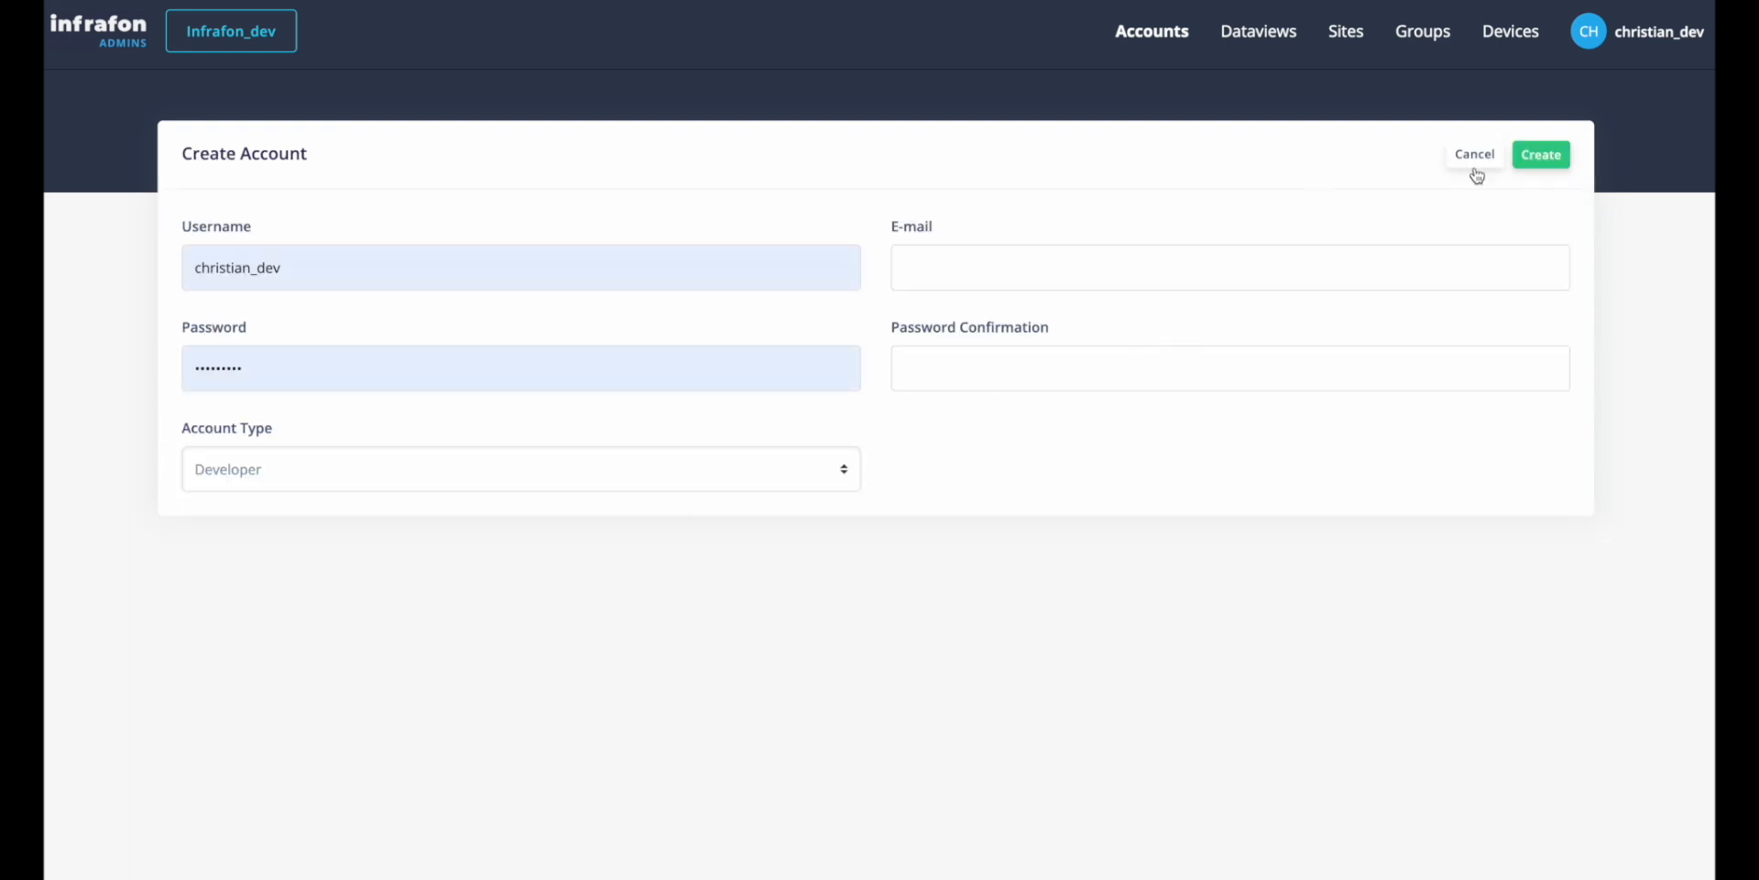
{"action": "left_click", "coordinate": [1479, 163]}
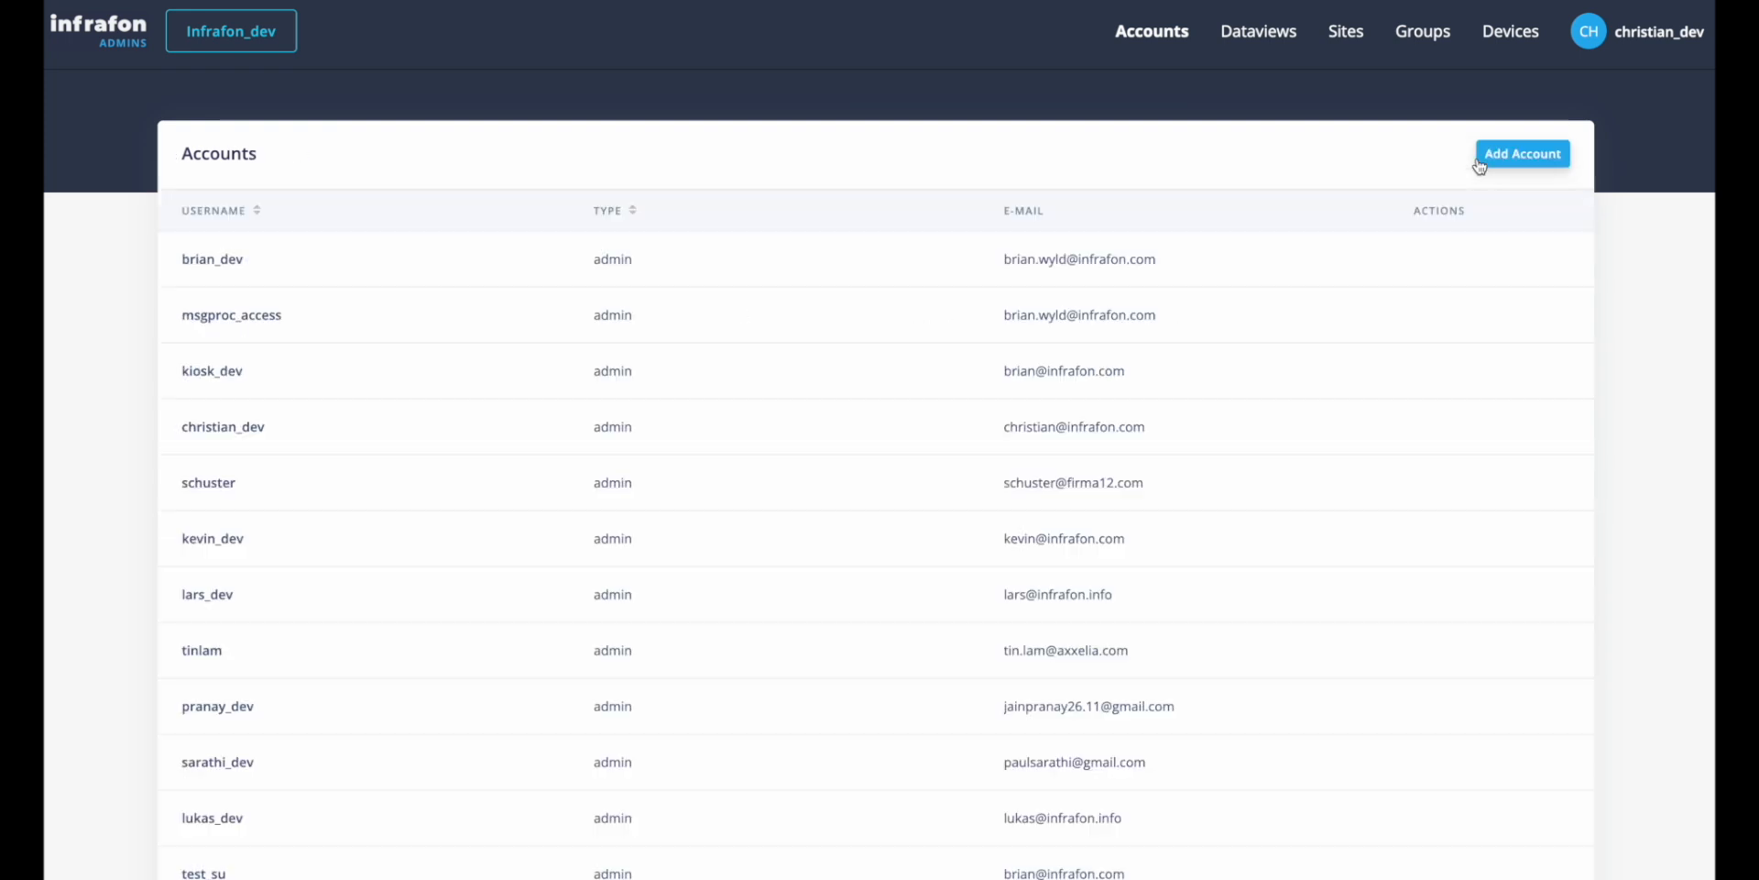
Examine the alert dataview in the Dataview Builder and download its JSON file.
{"action": "left_click", "coordinate": [1262, 42]}
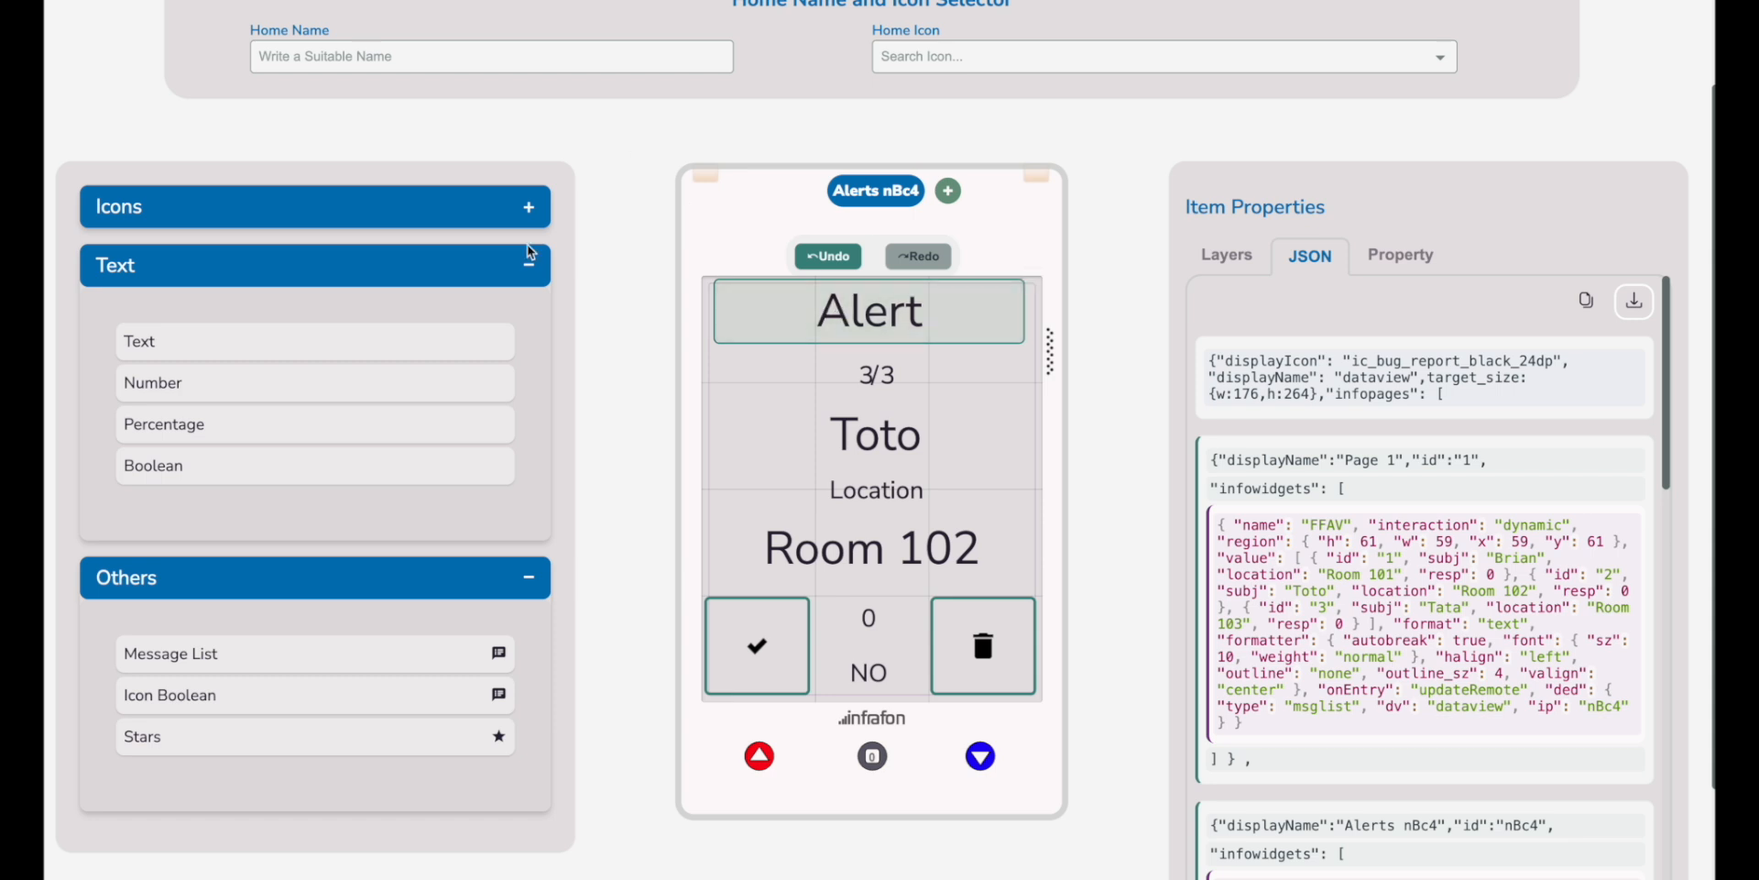
{"action": "scroll", "coordinate": [493, 434], "scroll_direction": "up", "scroll_amount": 1}
{"action": "scroll", "coordinate": [493, 435], "scroll_direction": "up", "scroll_amount": 1}
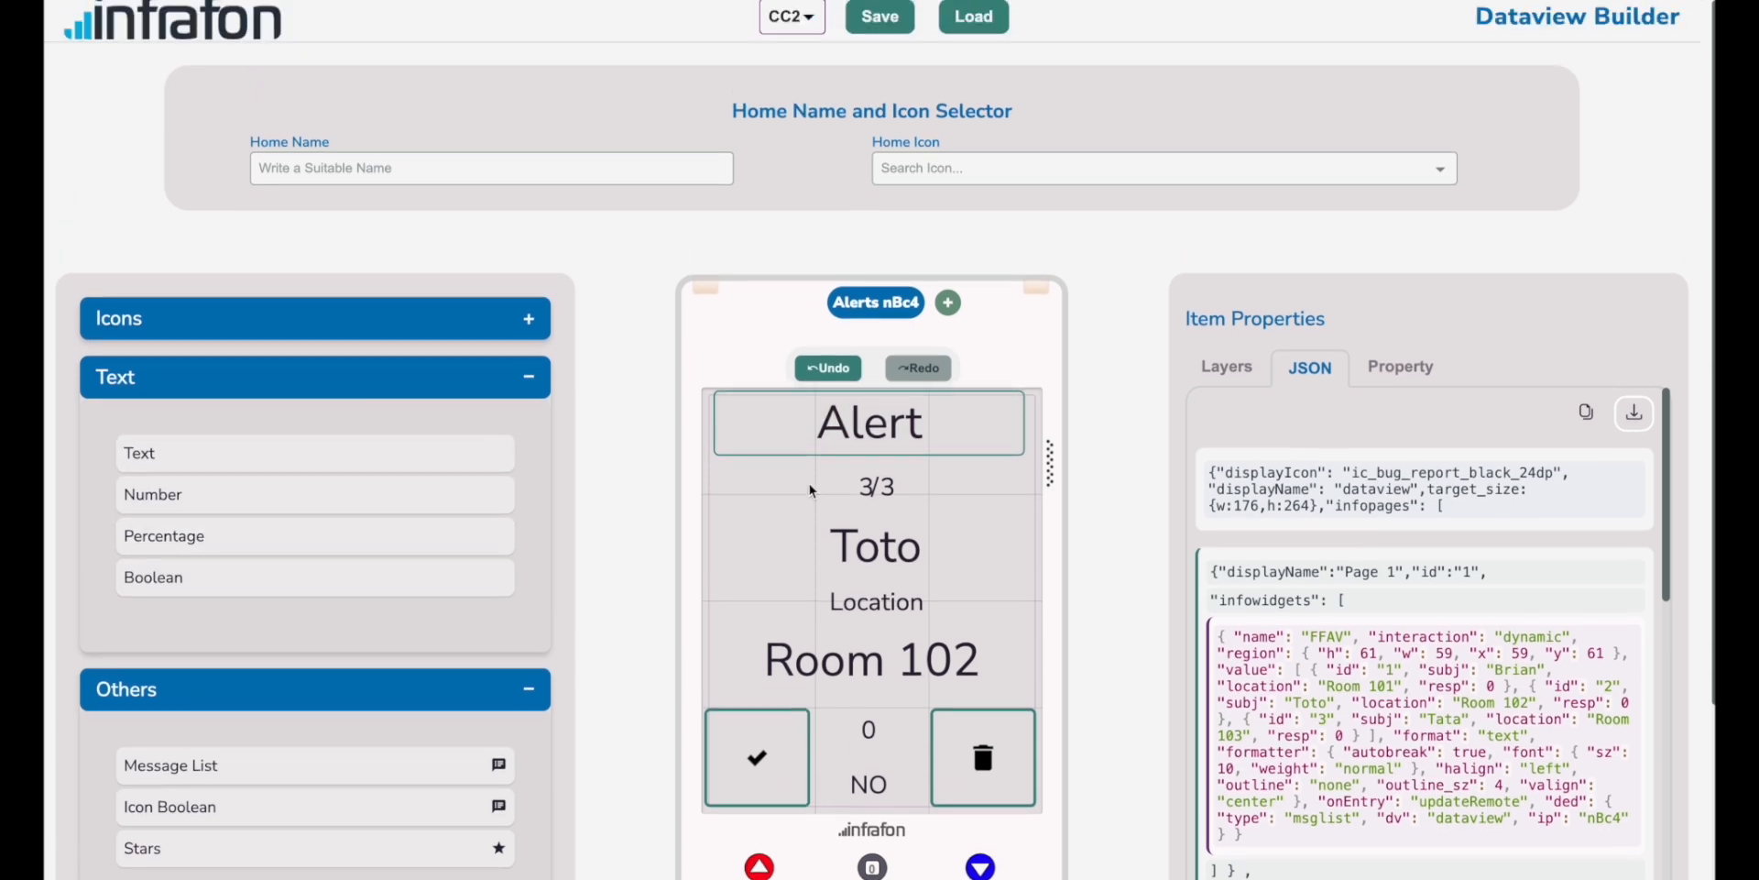
{"action": "scroll", "coordinate": [816, 490], "scroll_direction": "down", "scroll_amount": 1}
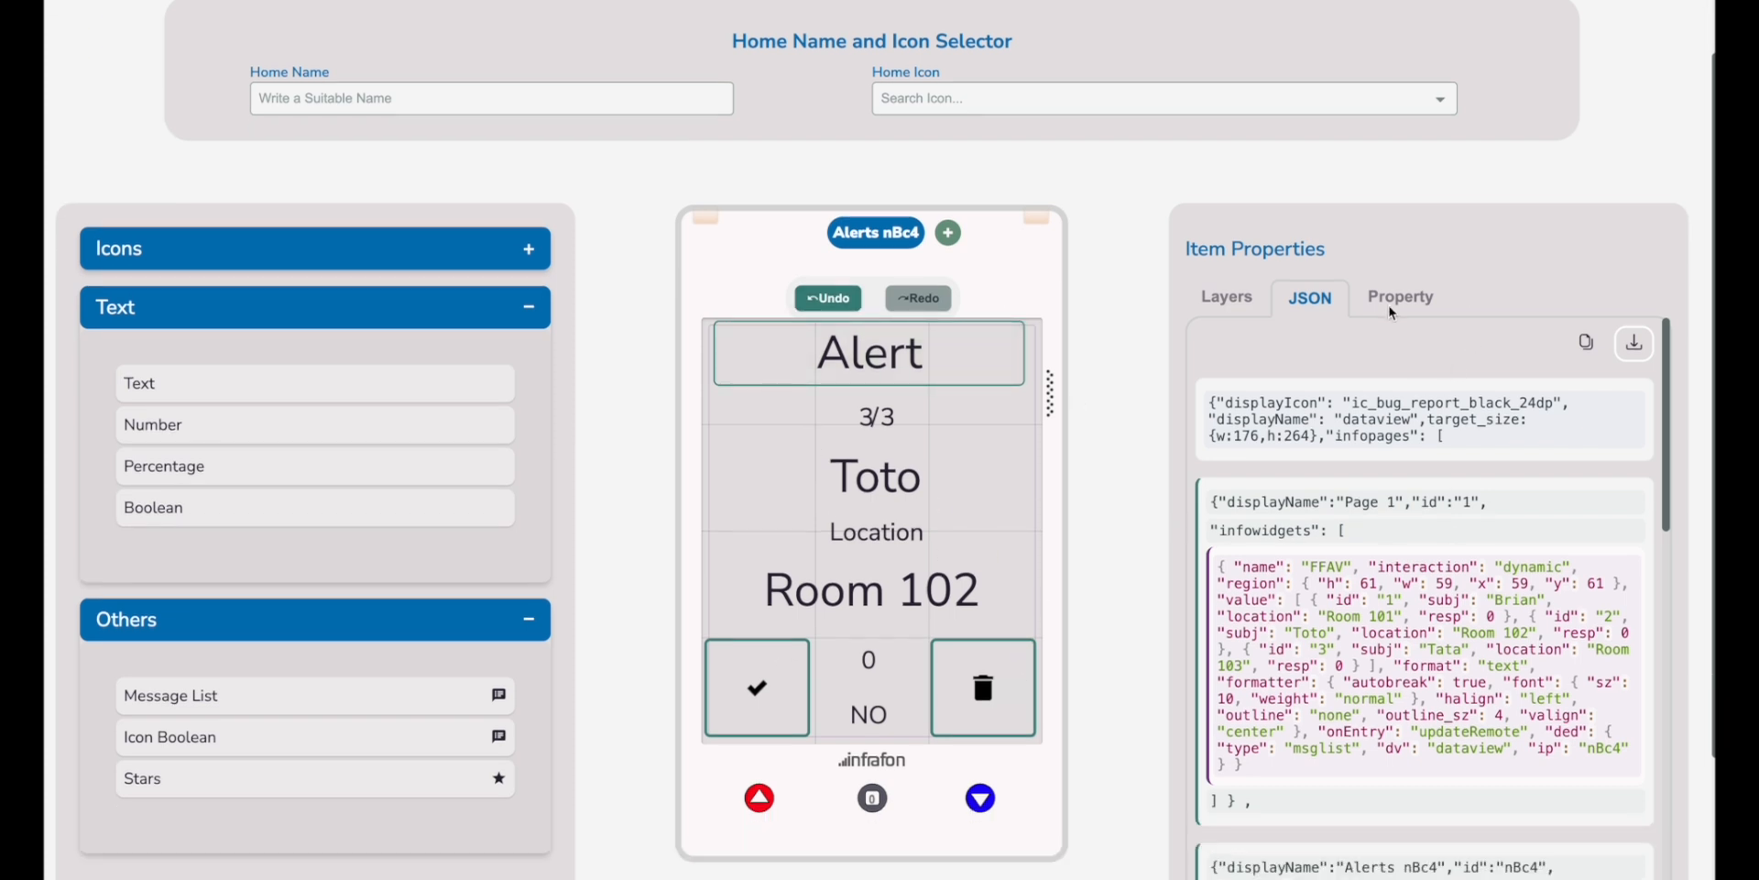
{"action": "scroll", "coordinate": [1345, 677], "scroll_direction": "down", "scroll_amount": 1}
{"action": "scroll", "coordinate": [1345, 677], "scroll_direction": "up", "scroll_amount": 1}
{"action": "left_click", "coordinate": [1635, 346]}
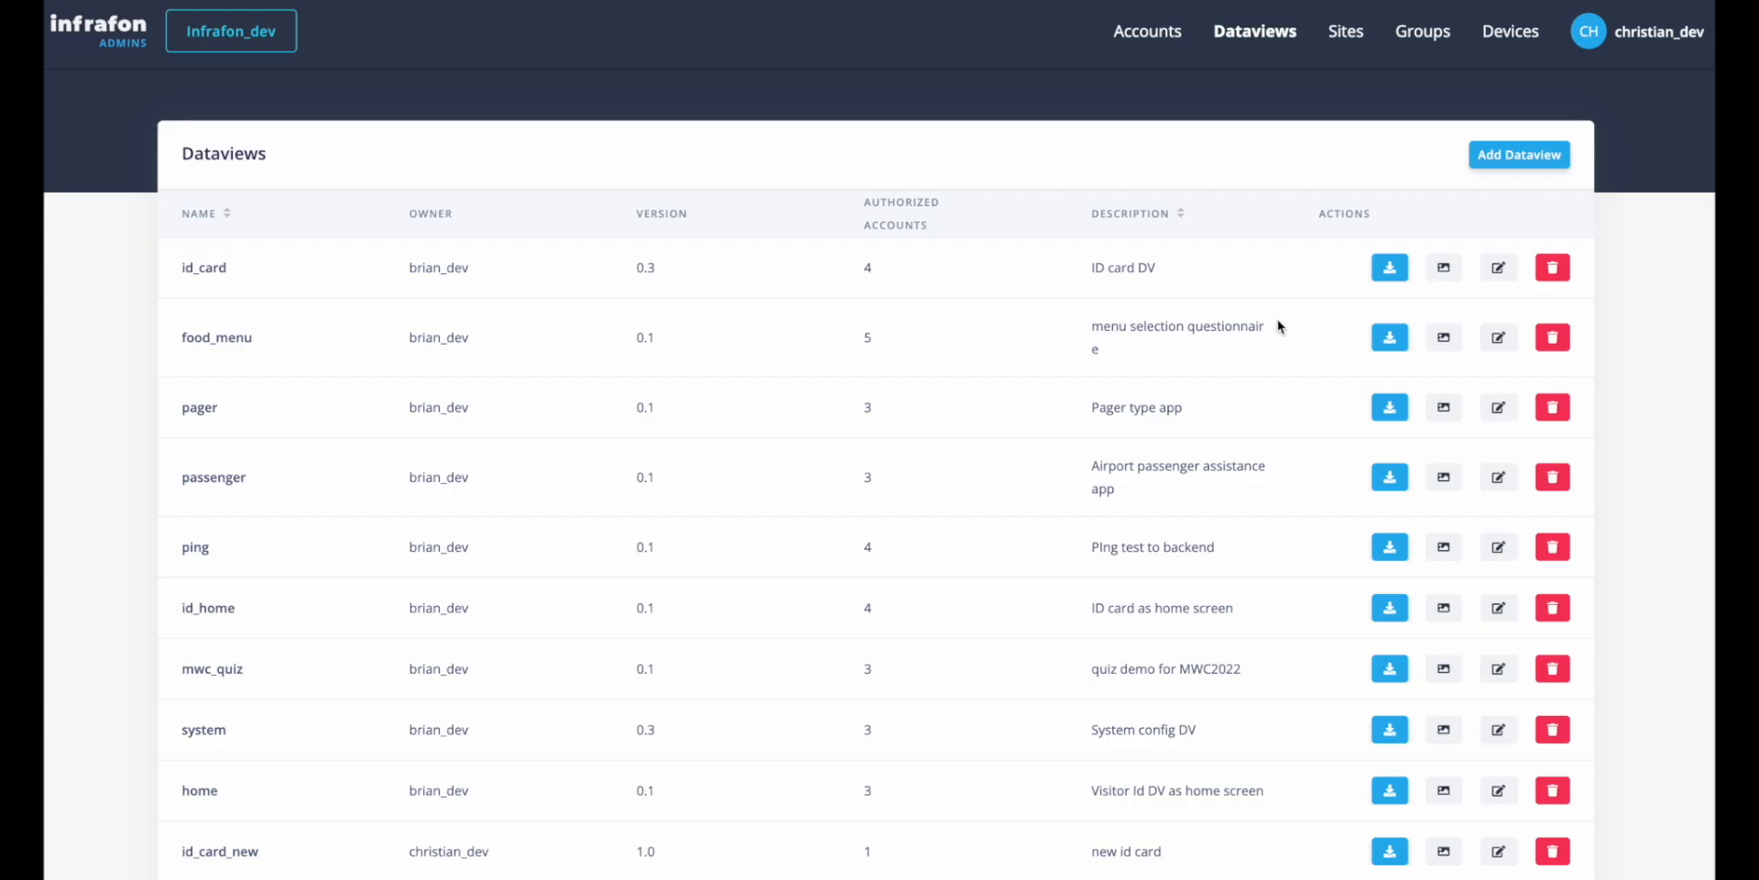
Start a new dataview with dataview (27).json as its content file, and discard it without creating it.
{"action": "left_click", "coordinate": [1519, 155]}
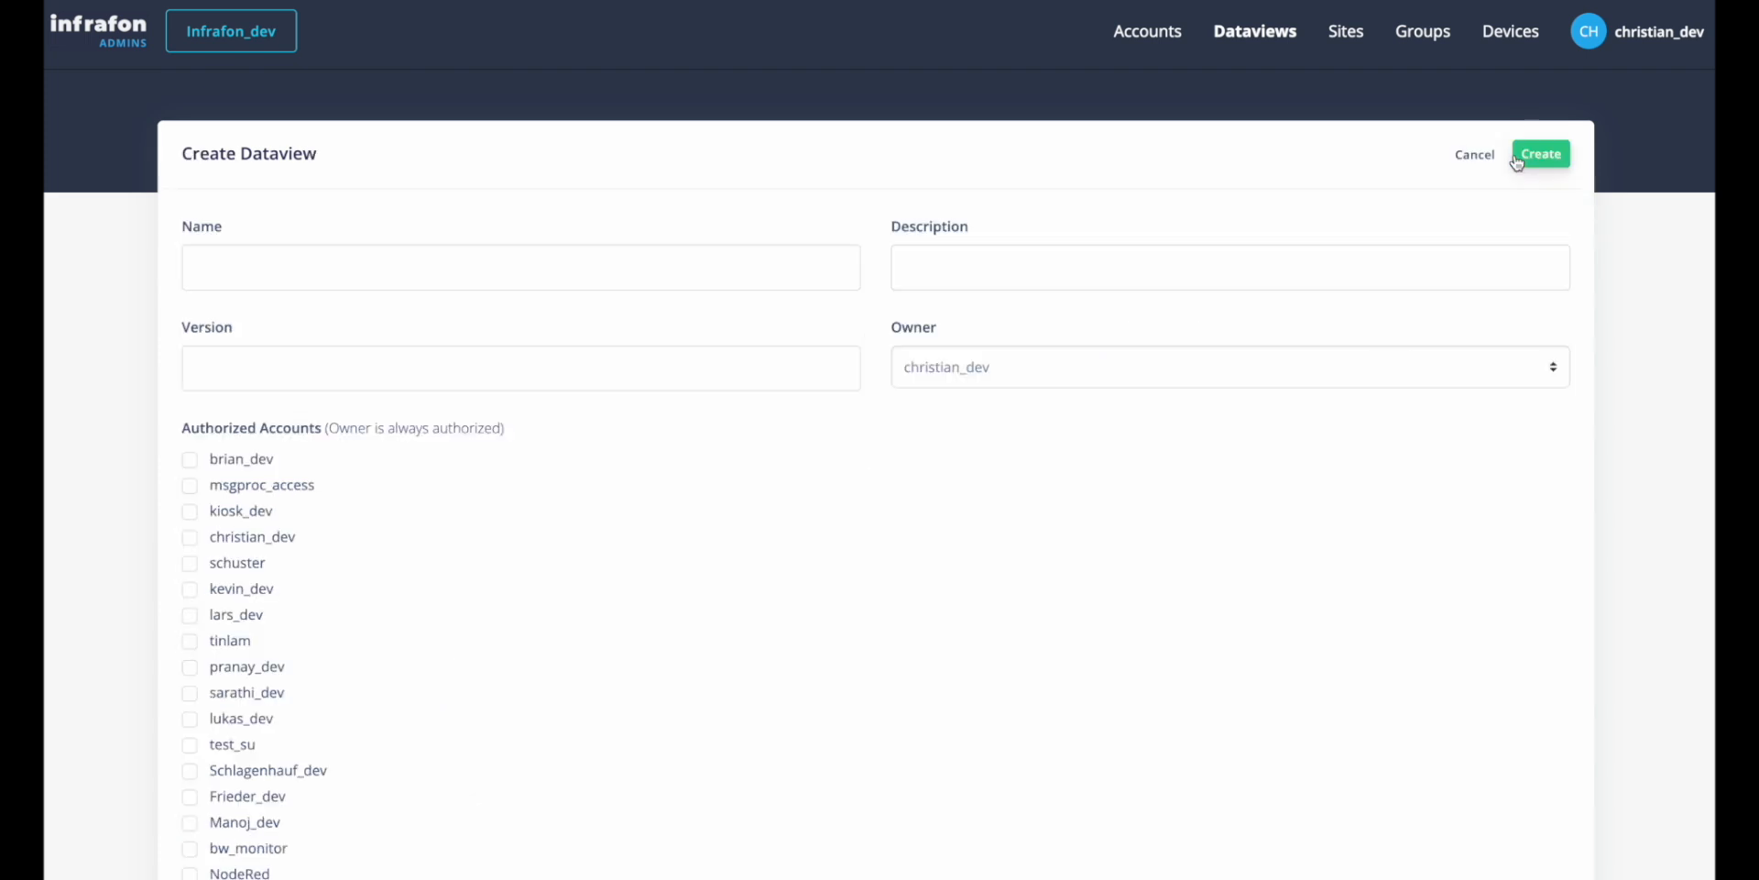
{"action": "left_click", "coordinate": [400, 253]}
{"action": "left_click", "coordinate": [347, 359]}
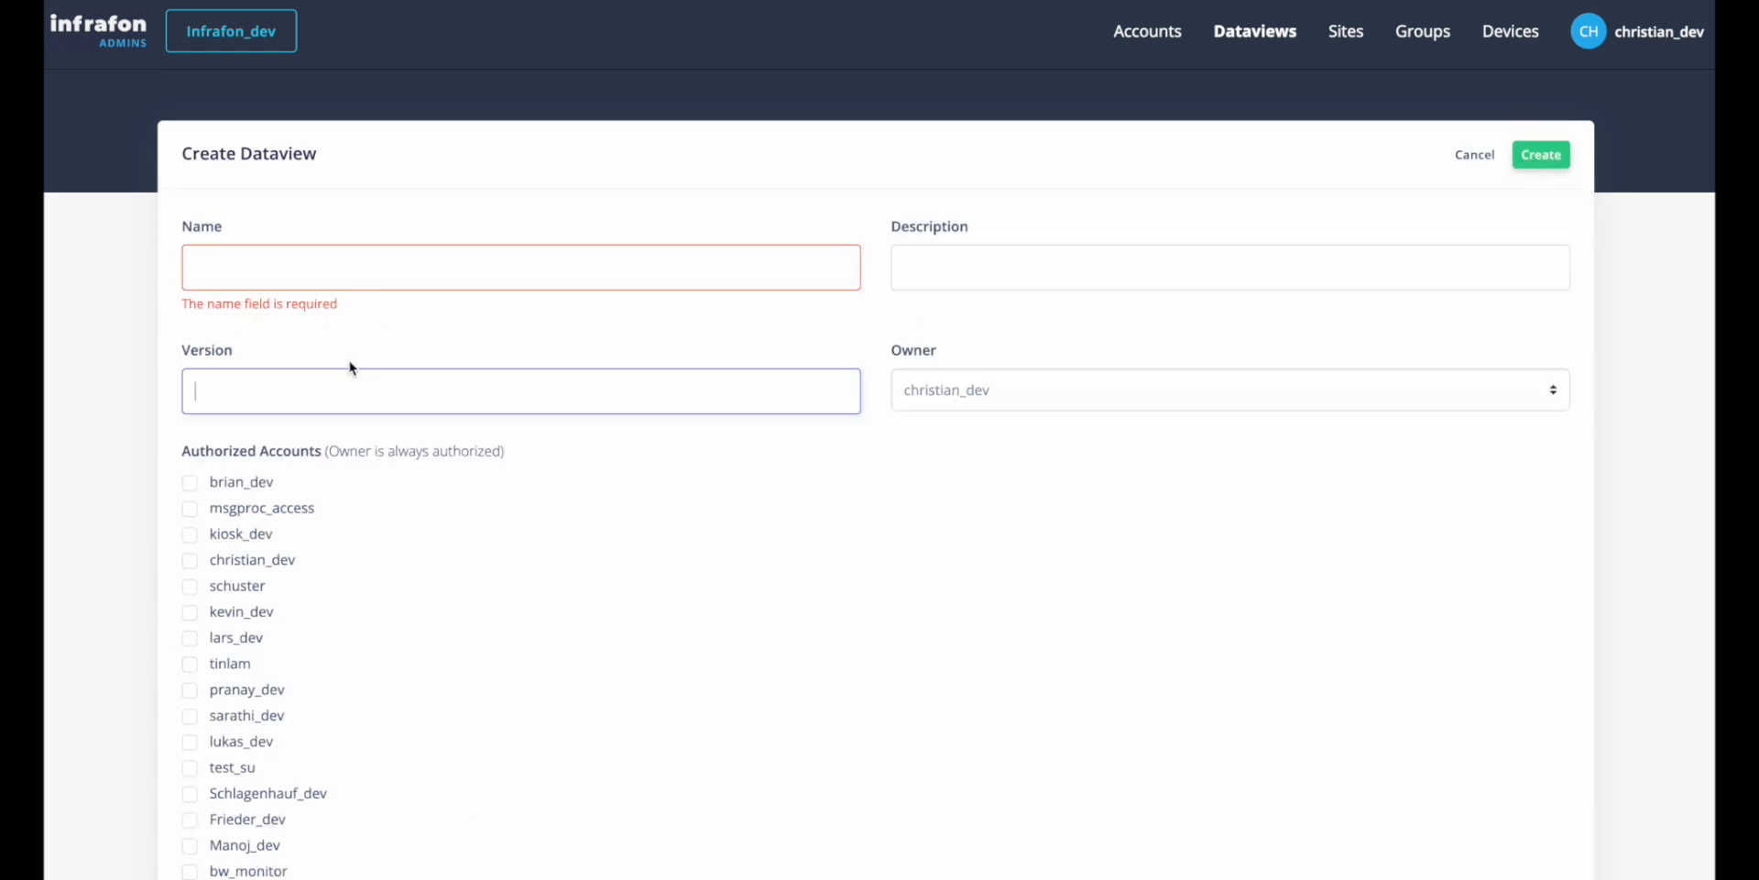
{"action": "scroll", "coordinate": [866, 444], "scroll_direction": "down", "scroll_amount": 1}
{"action": "scroll", "coordinate": [866, 443], "scroll_direction": "down", "scroll_amount": 3}
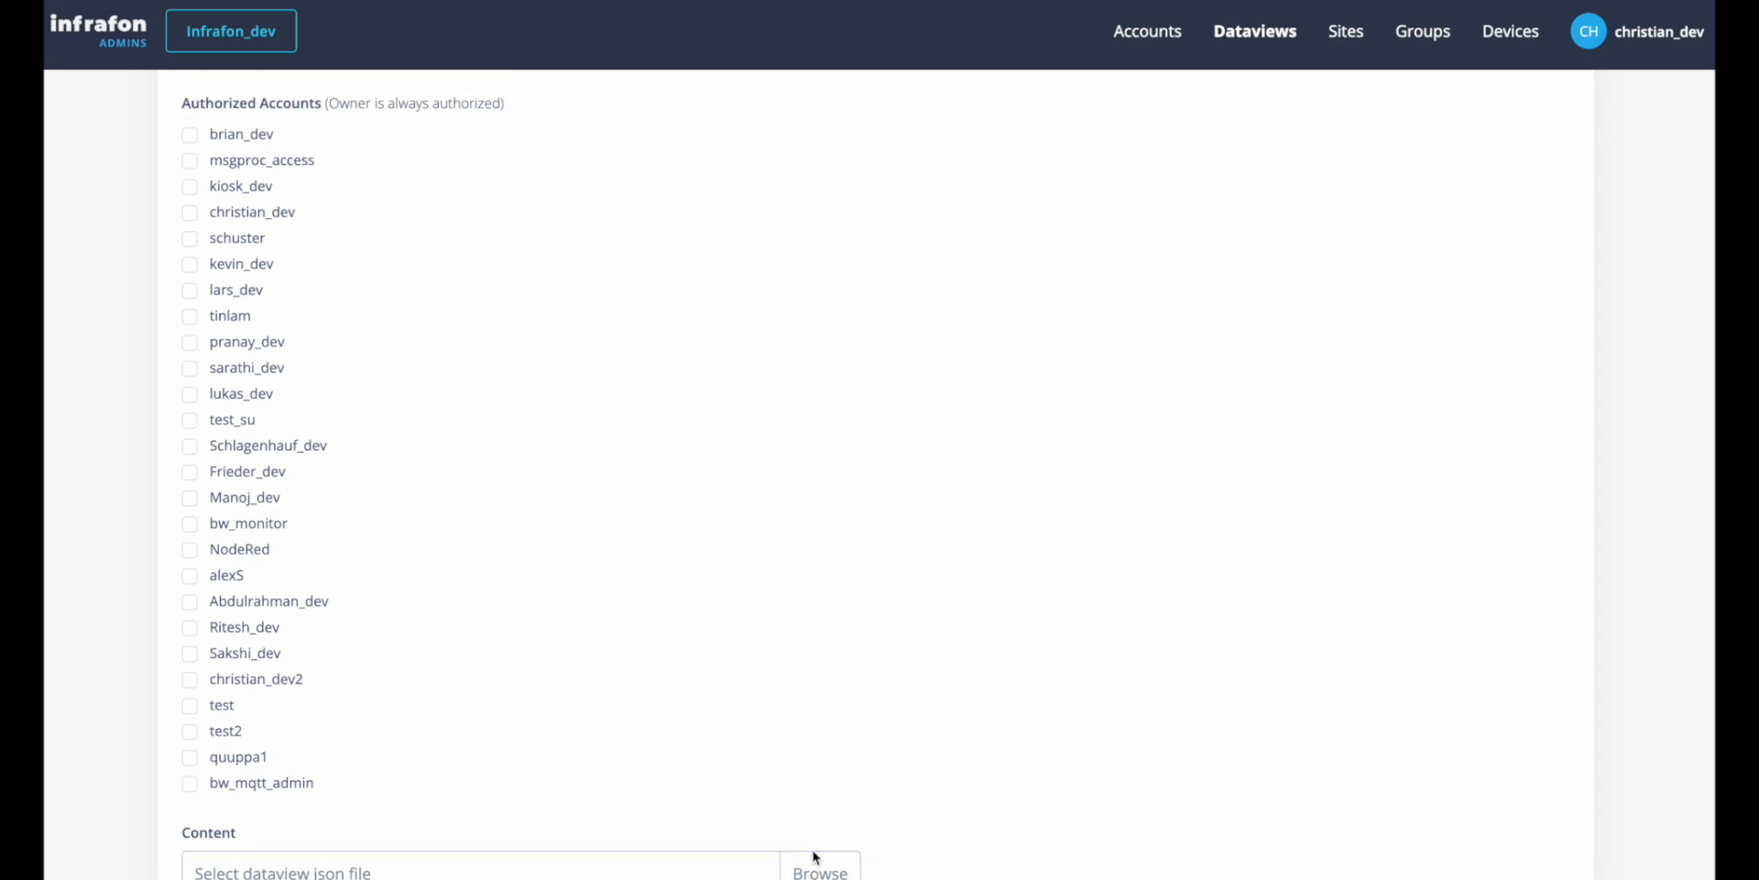
{"action": "left_click", "coordinate": [812, 856]}
{"action": "left_click", "coordinate": [565, 243]}
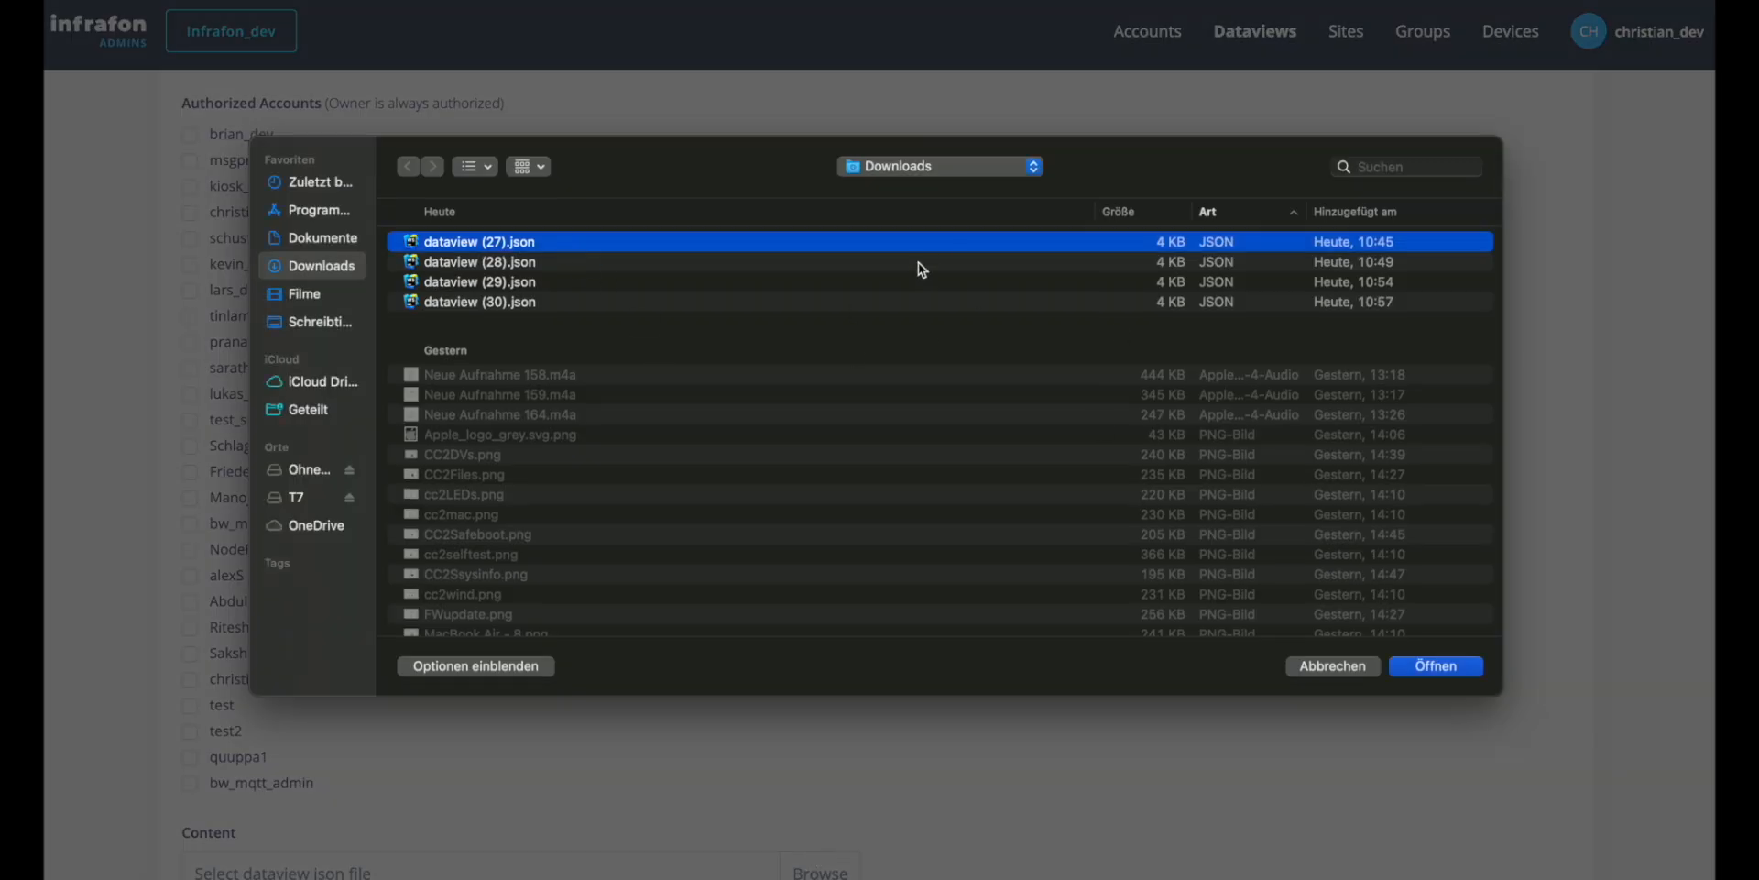
{"action": "left_click", "coordinate": [1435, 667]}
{"action": "scroll", "coordinate": [1068, 381], "scroll_direction": "up", "scroll_amount": 5}
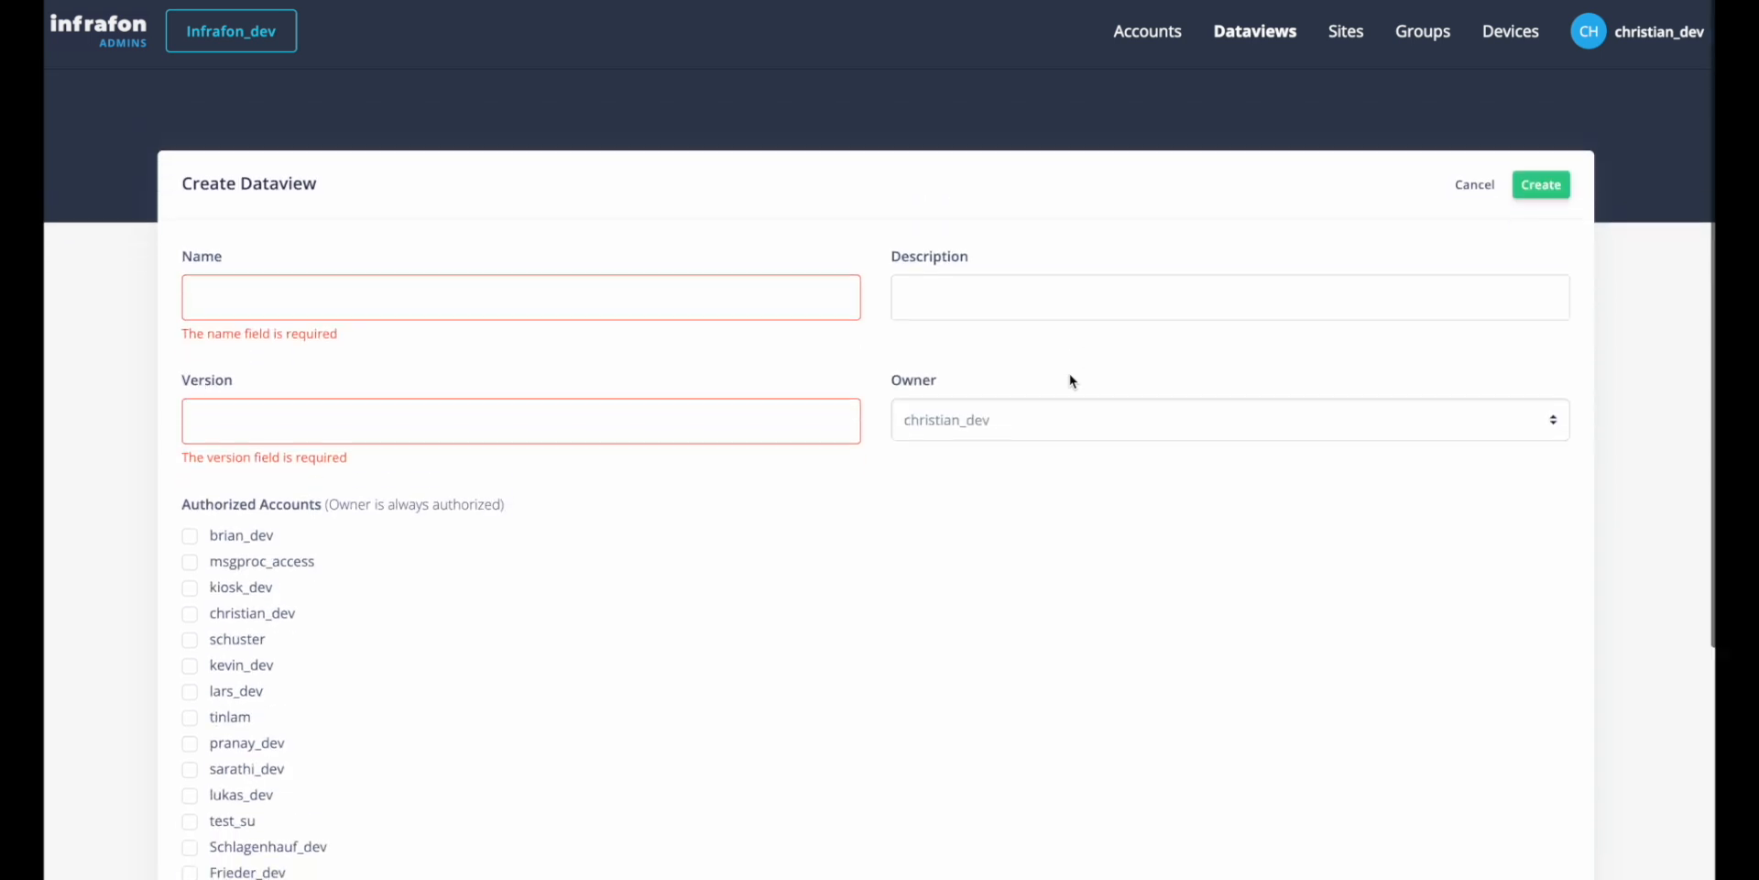
{"action": "left_click", "coordinate": [1475, 155]}
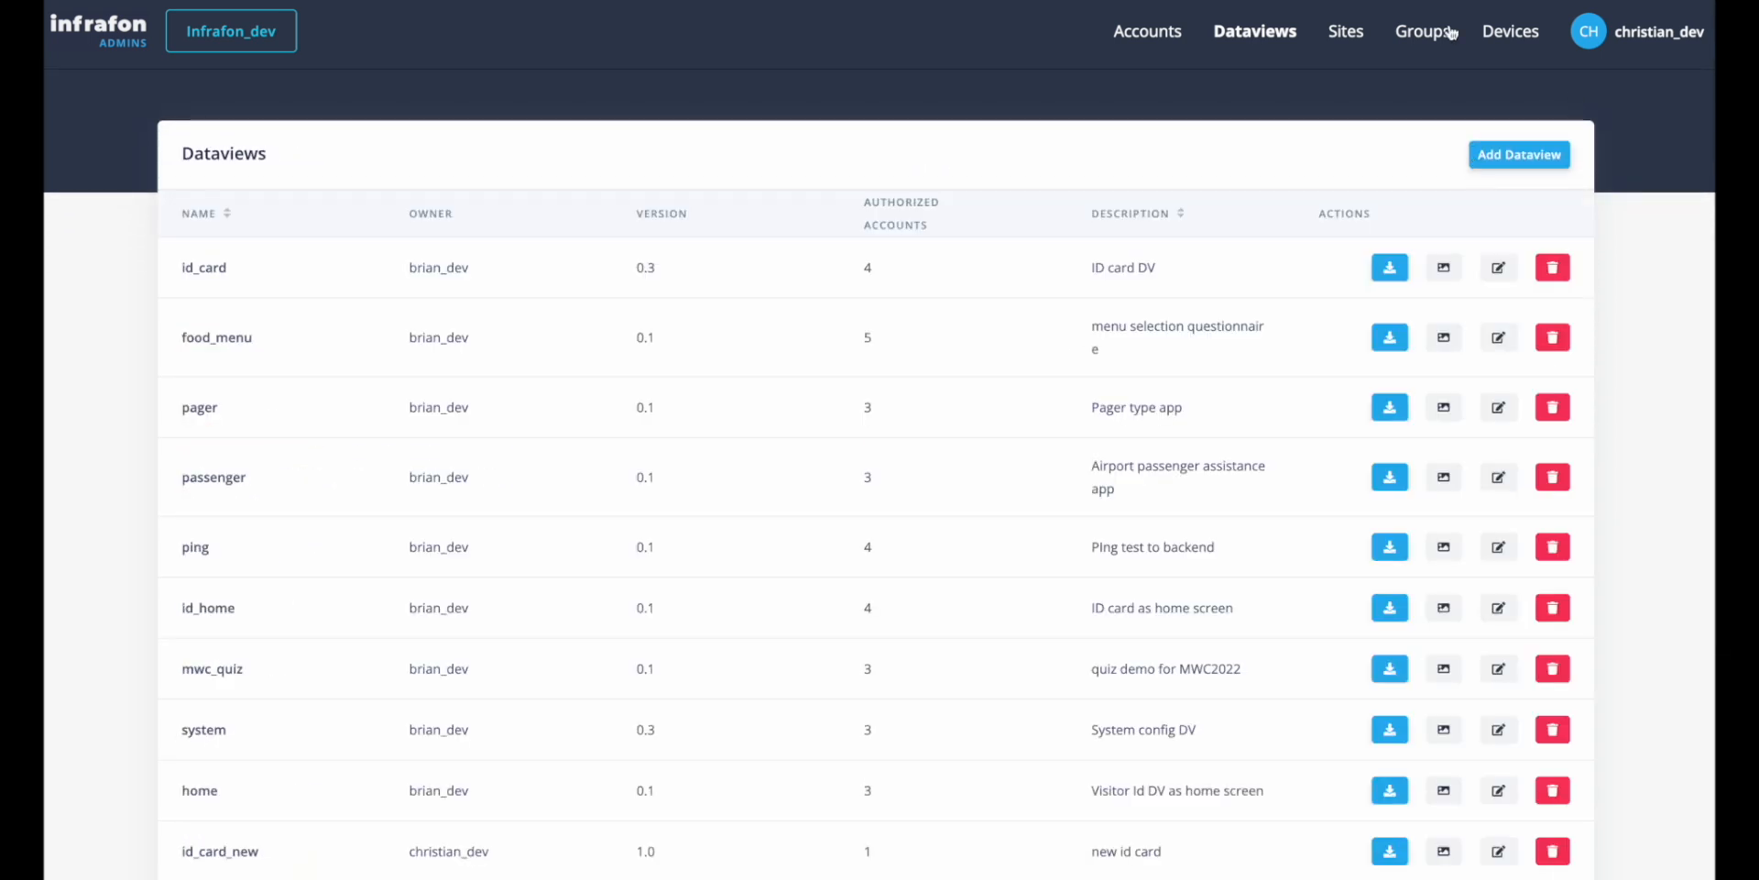
Look through the devices, groups and sites lists and the attributes of the Infrafon_dev entity.
{"action": "left_click", "coordinate": [1503, 34]}
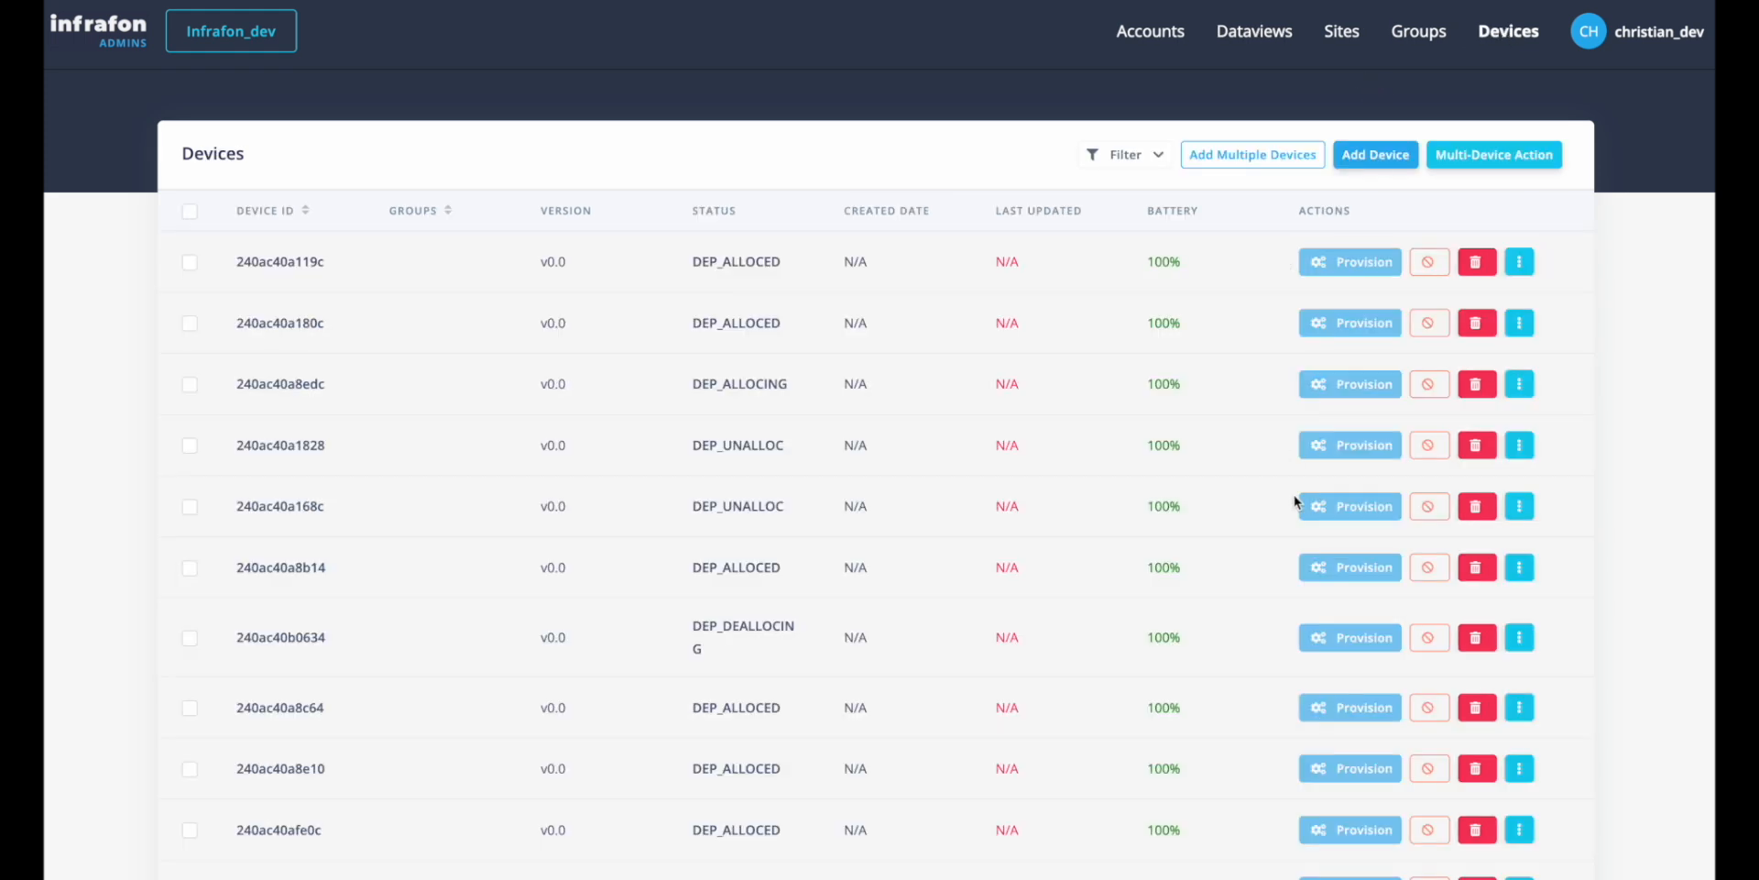
{"action": "scroll", "coordinate": [1295, 500], "scroll_direction": "down", "scroll_amount": 15}
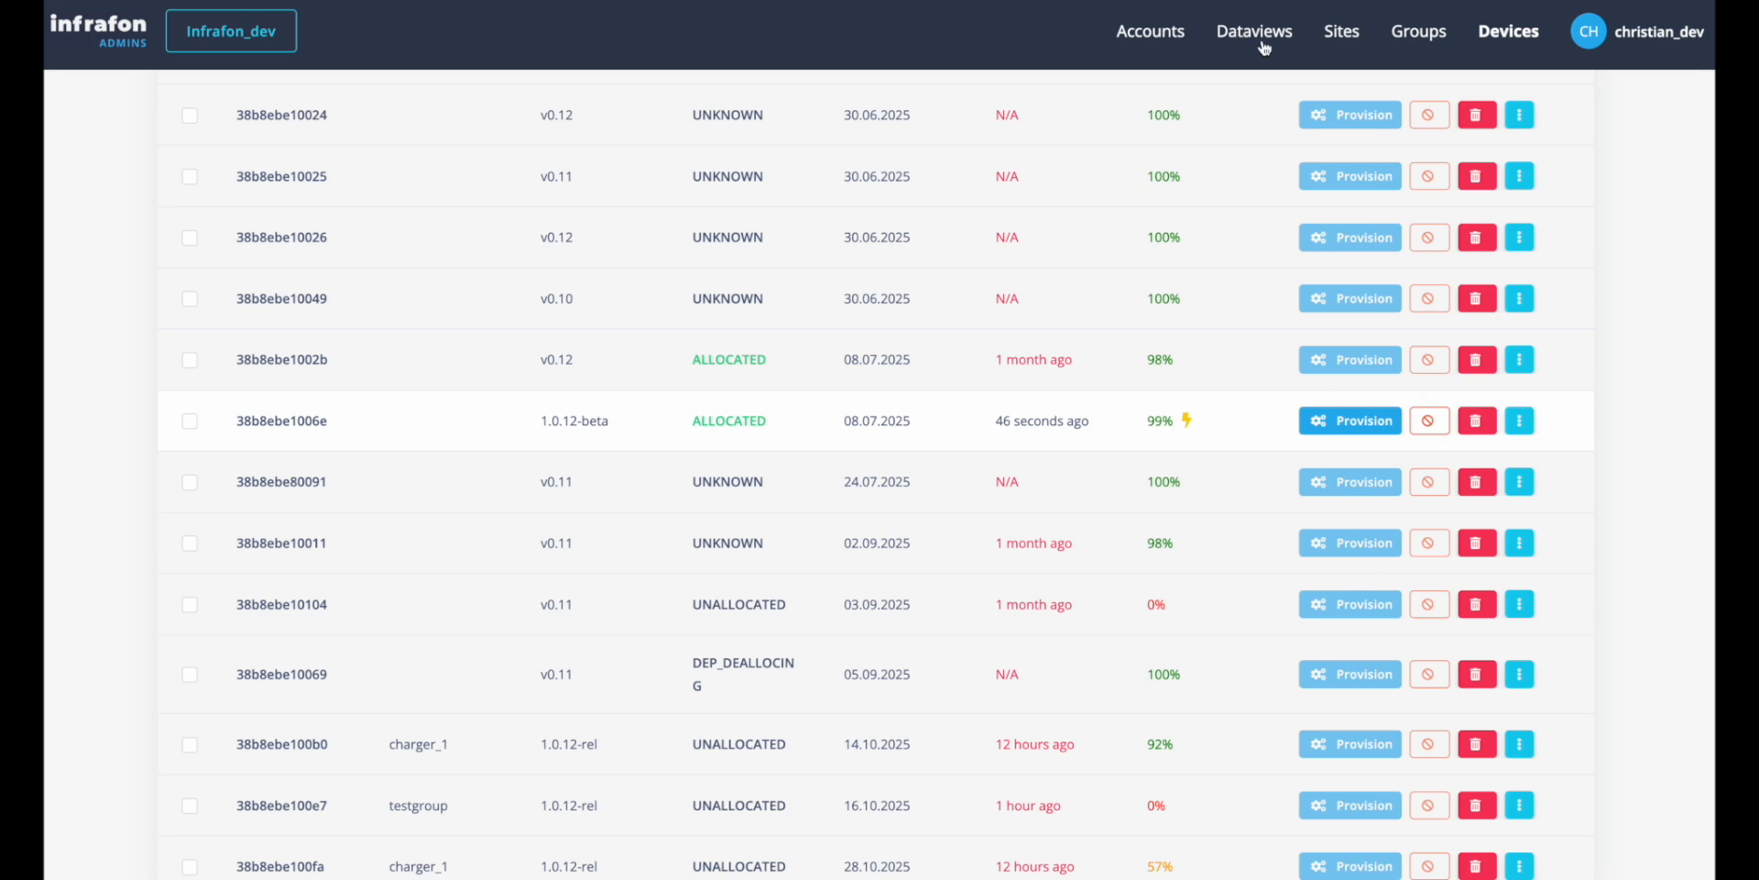
{"action": "left_click", "coordinate": [1418, 37]}
{"action": "left_click", "coordinate": [1353, 40]}
{"action": "left_click", "coordinate": [228, 42]}
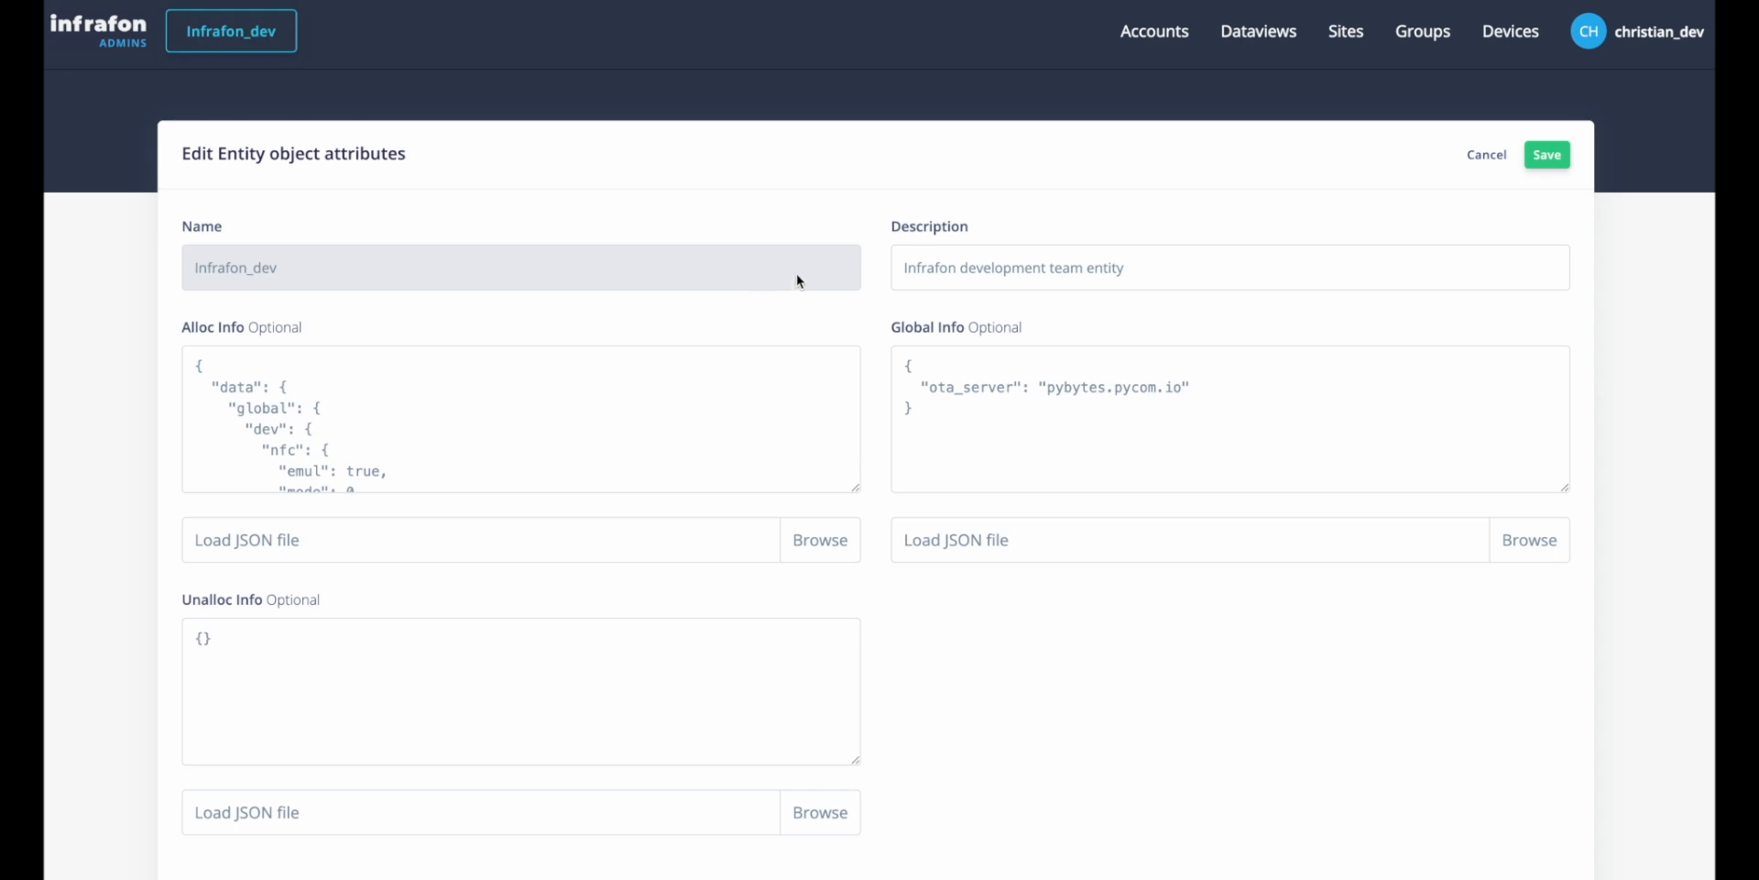
{"action": "left_click", "coordinate": [1508, 37]}
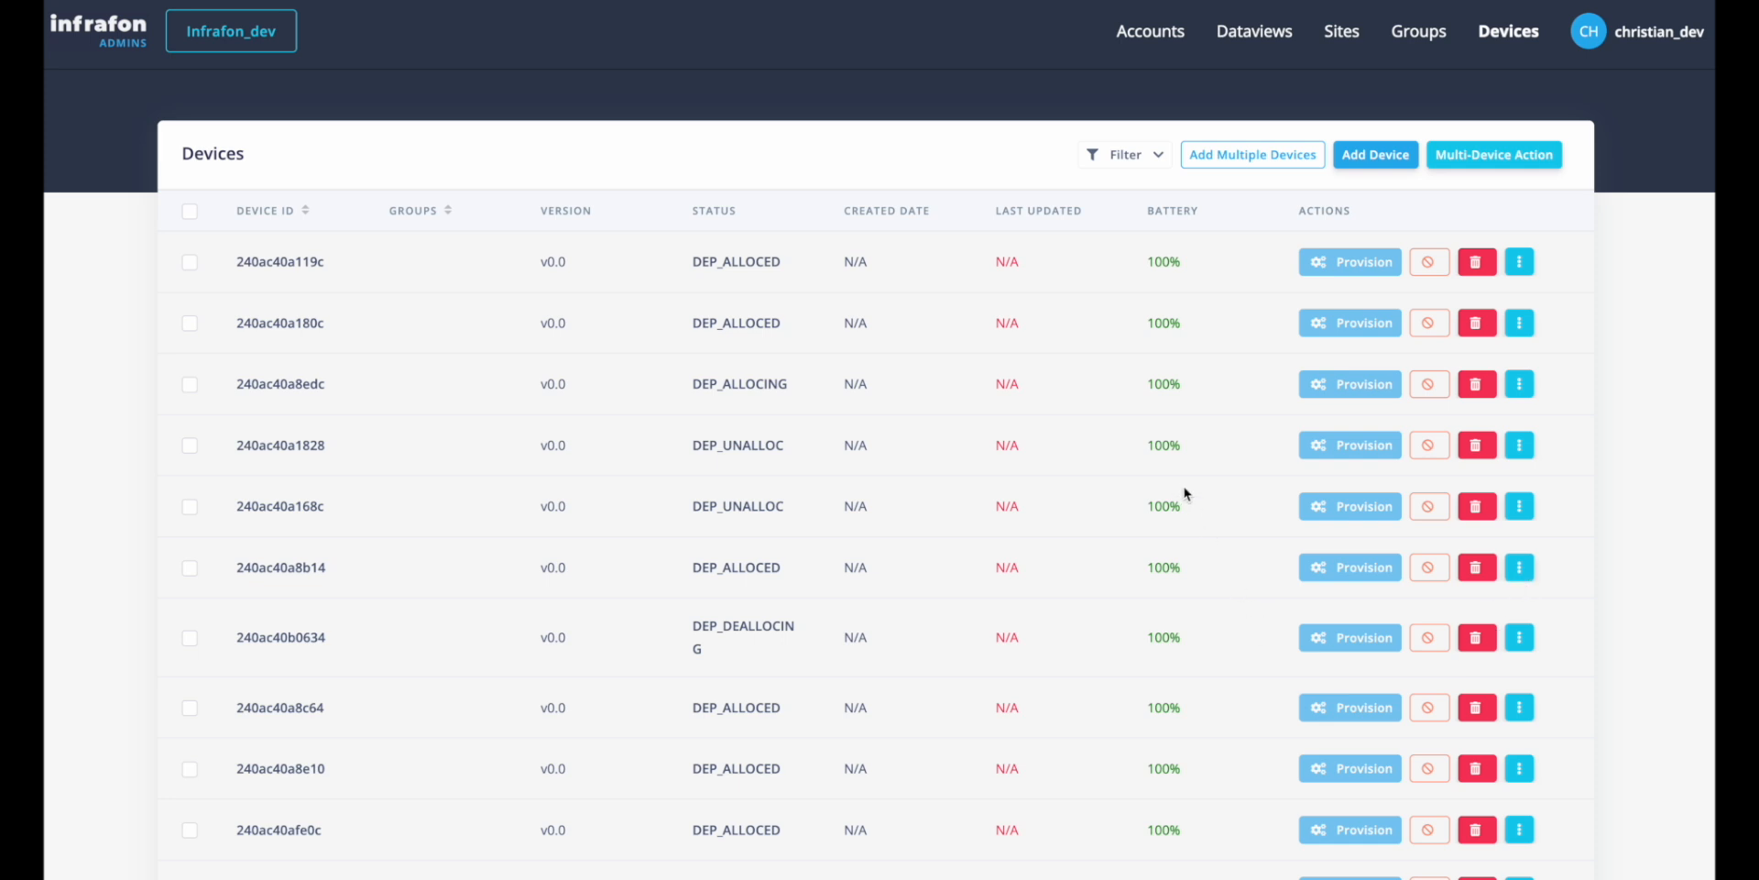
{"action": "left_click", "coordinate": [1418, 37]}
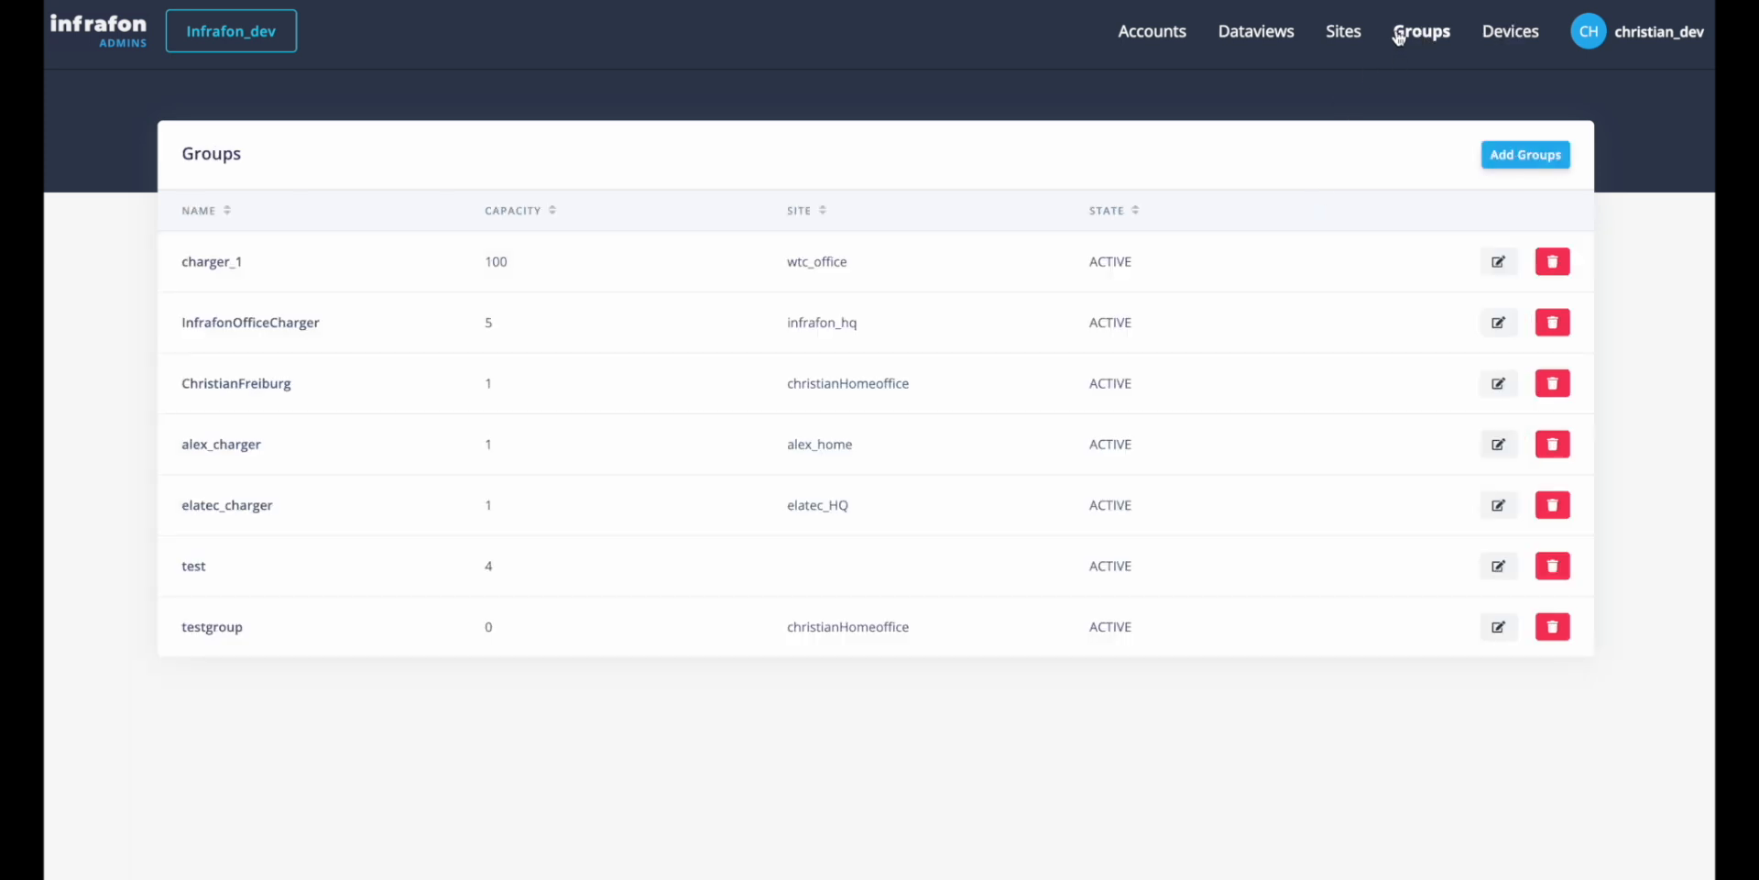
{"action": "left_click", "coordinate": [1342, 37]}
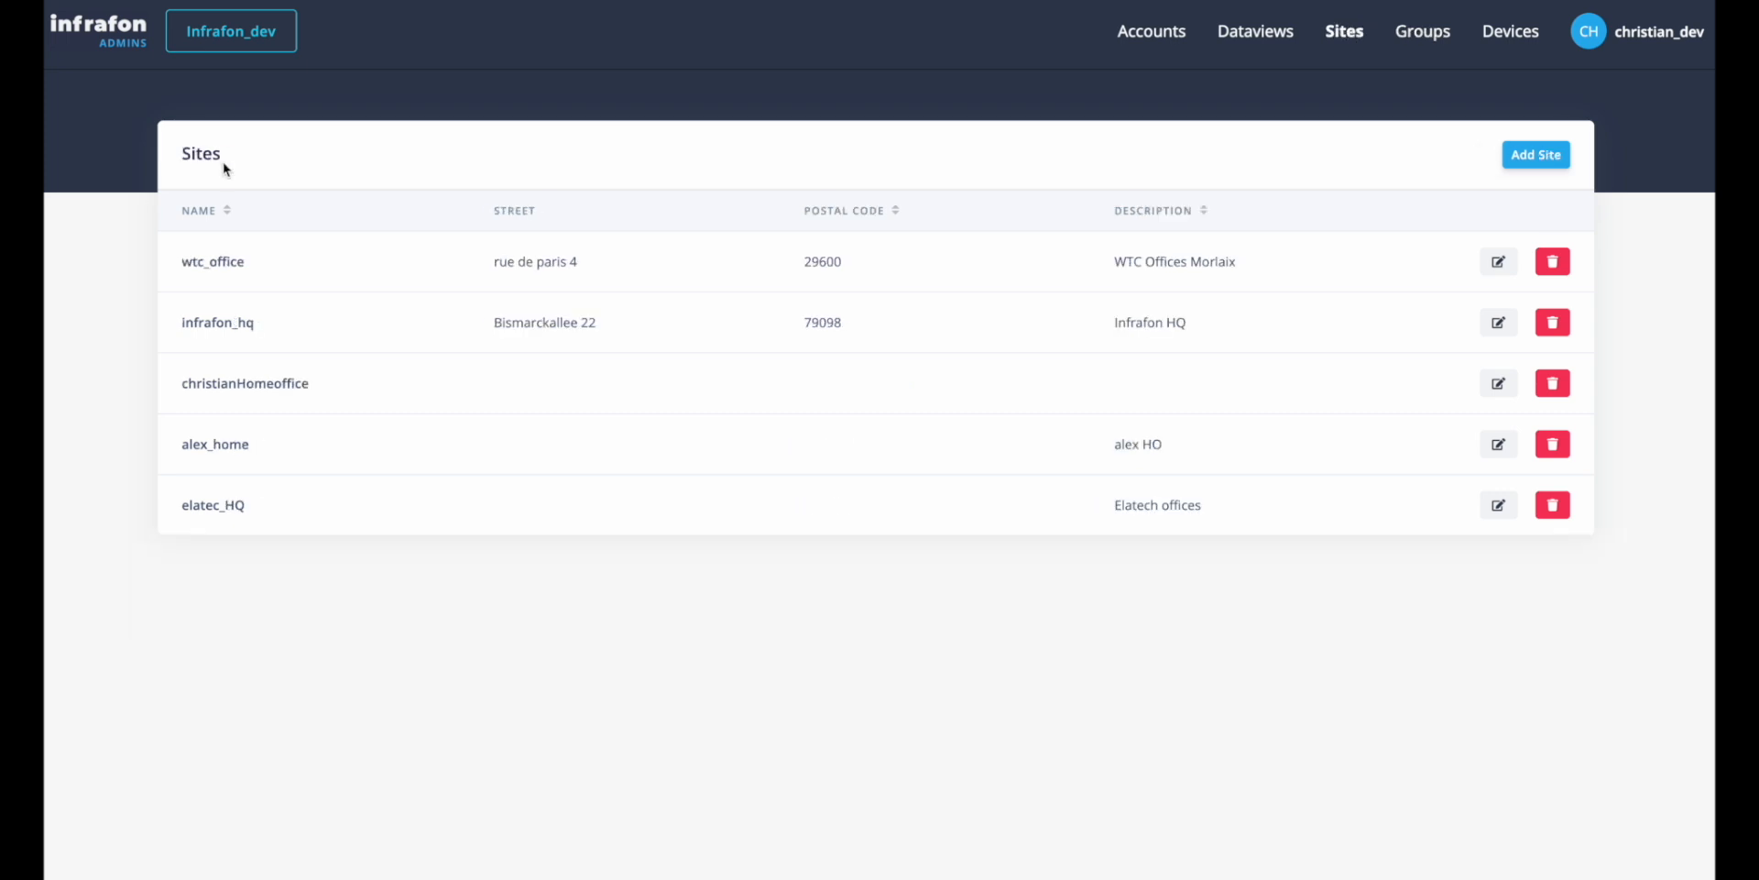
{"action": "left_click", "coordinate": [238, 40]}
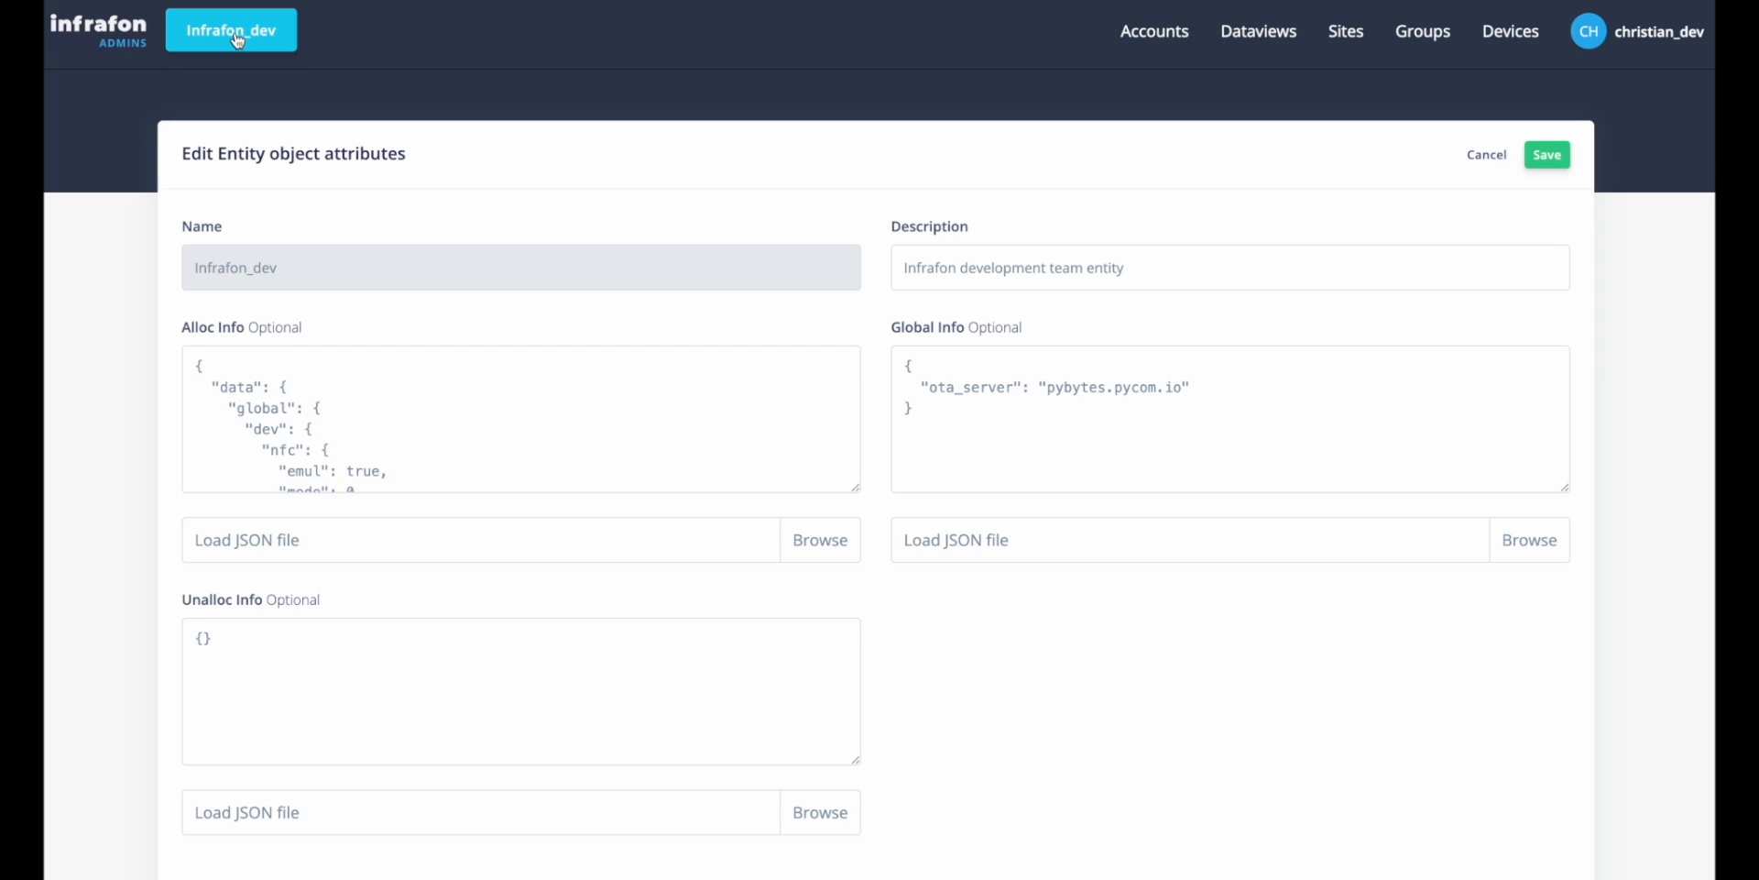
Open the charger_1 group for editing and examine its Alloc and Global Info JSON.
{"action": "left_click", "coordinate": [1426, 35]}
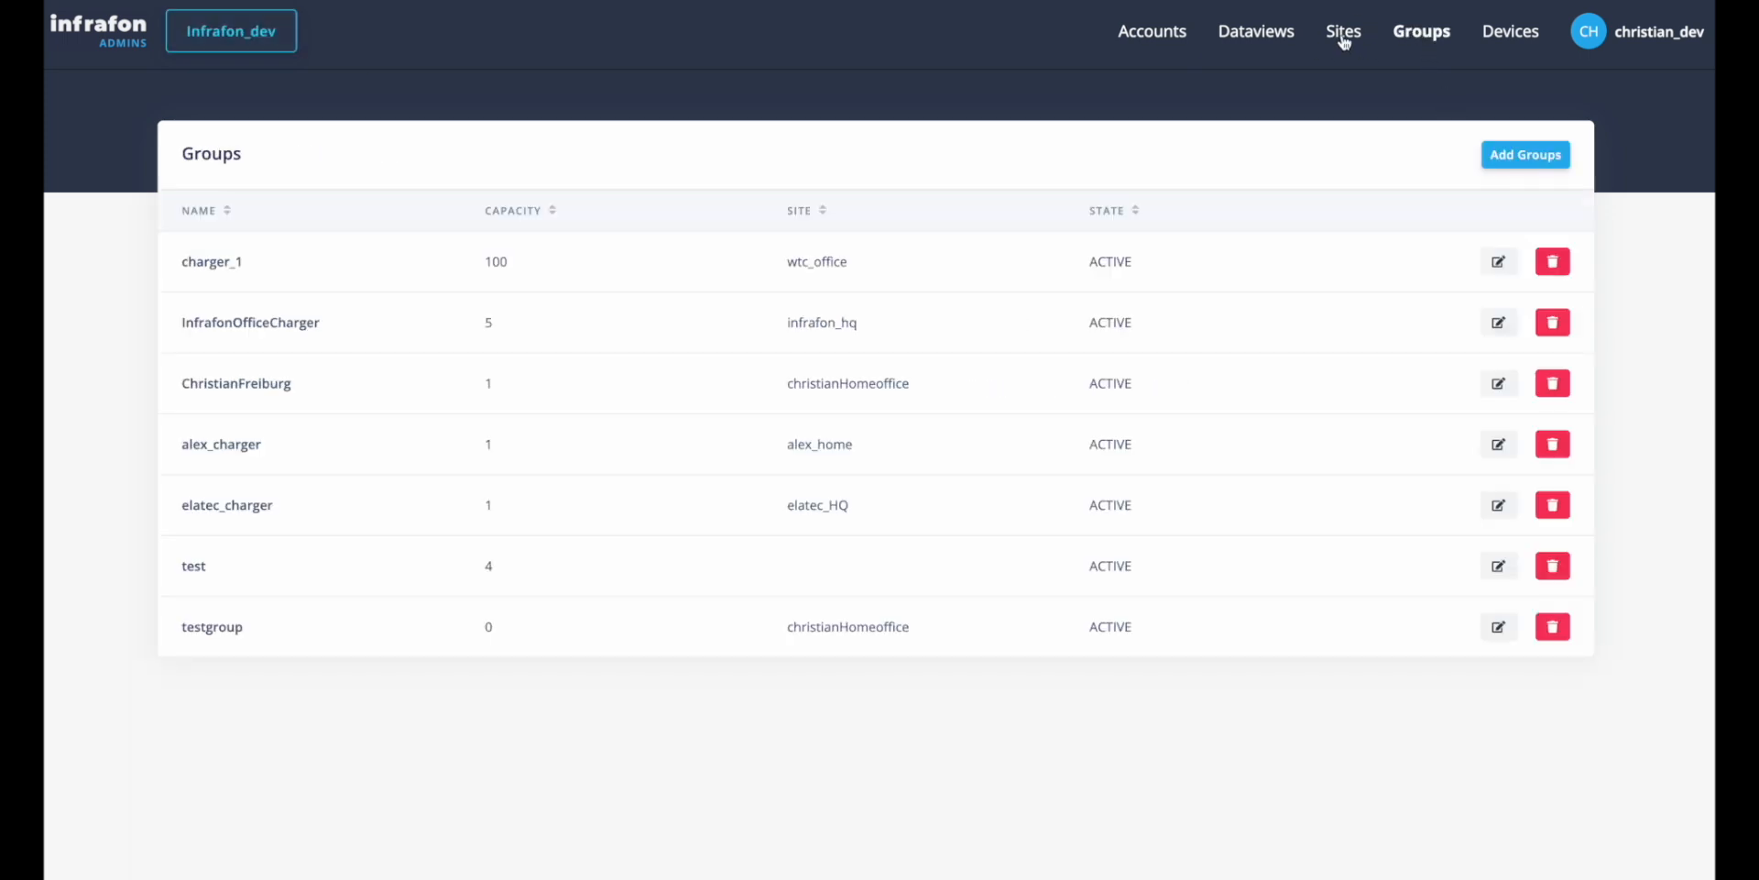
{"action": "left_click", "coordinate": [1494, 273]}
{"action": "scroll", "coordinate": [783, 547], "scroll_direction": "down", "scroll_amount": 1}
{"action": "scroll", "coordinate": [782, 546], "scroll_direction": "up", "scroll_amount": 2}
{"action": "scroll", "coordinate": [901, 363], "scroll_direction": "down", "scroll_amount": 1}
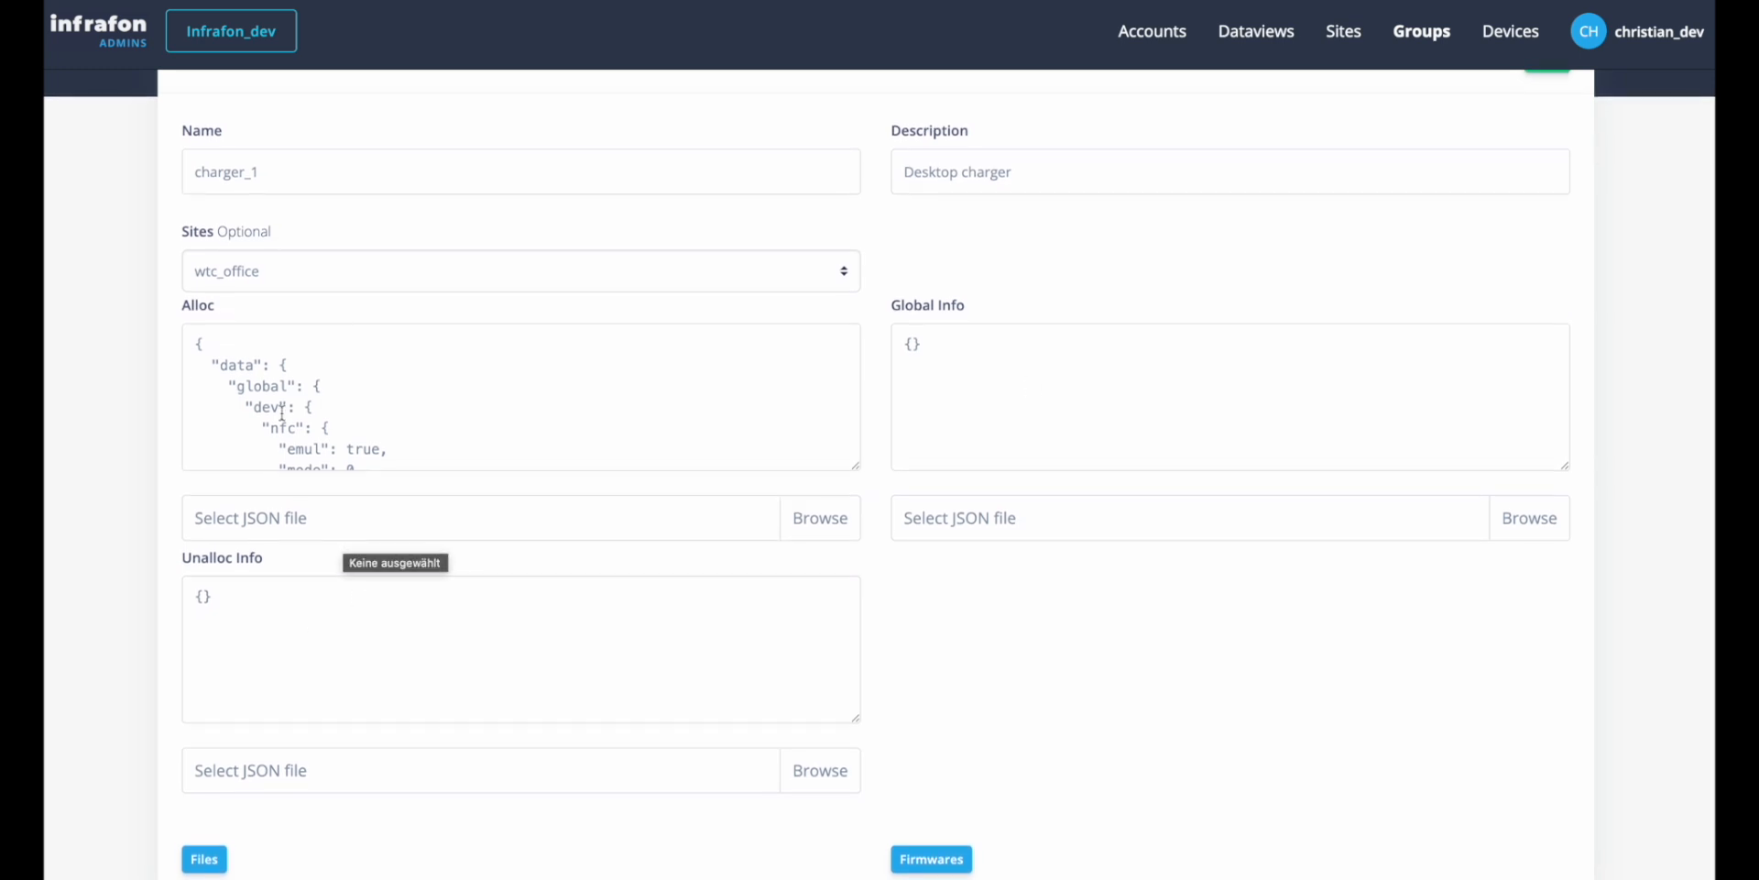
{"action": "scroll", "coordinate": [290, 416], "scroll_direction": "down", "scroll_amount": 5}
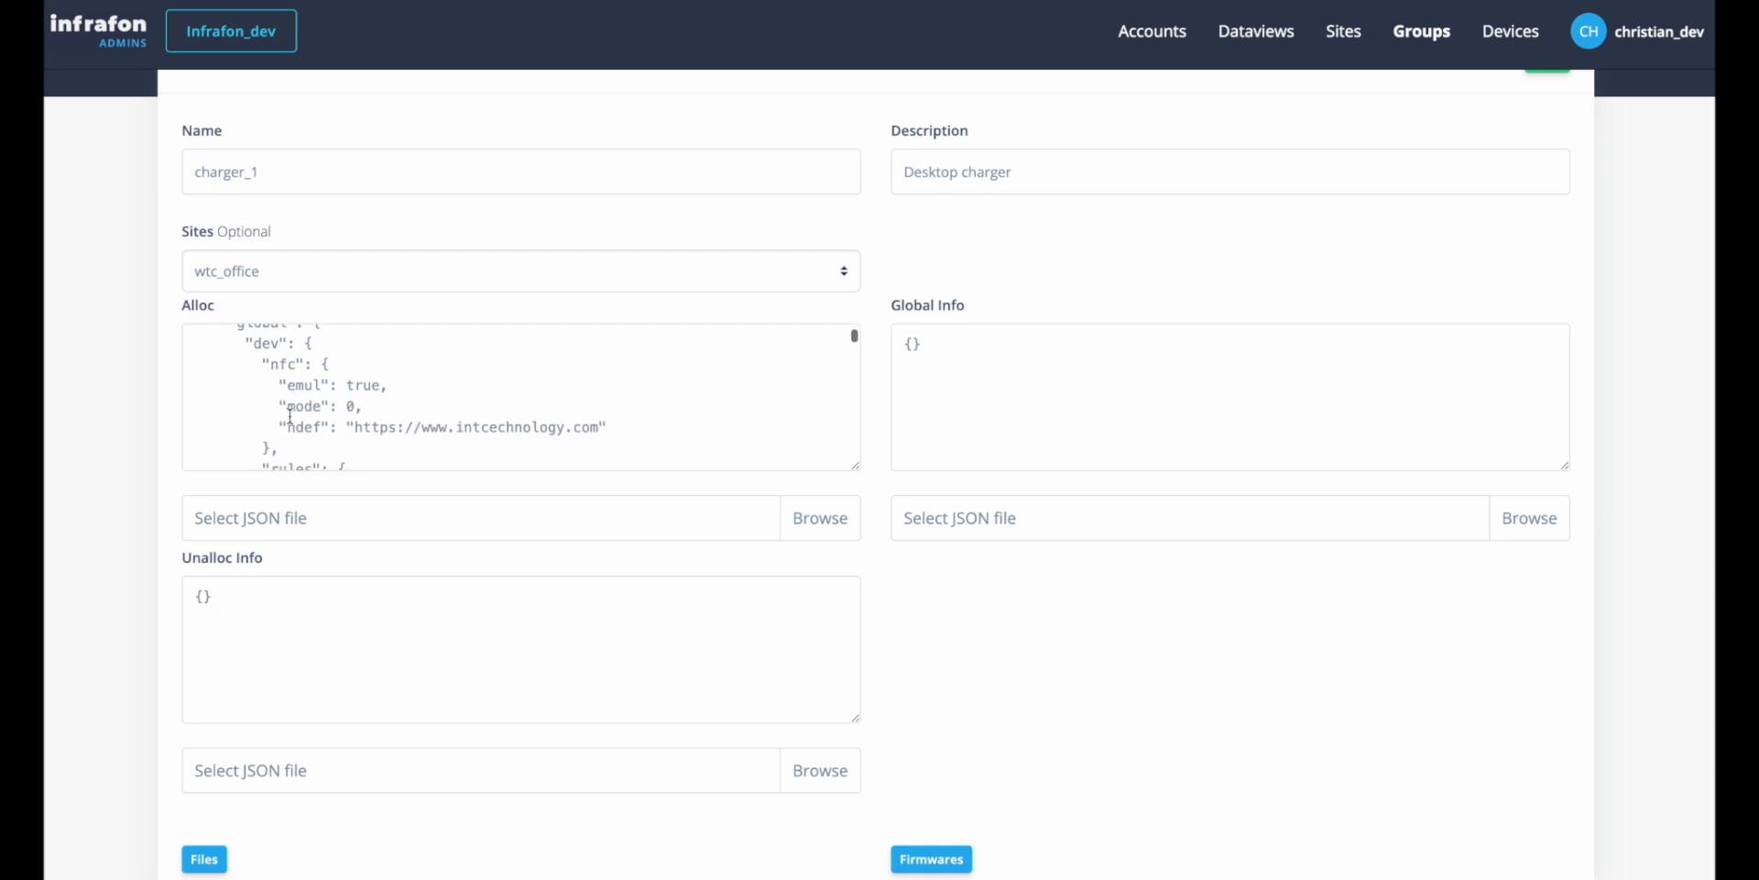
{"action": "scroll", "coordinate": [290, 416], "scroll_direction": "up", "scroll_amount": 5}
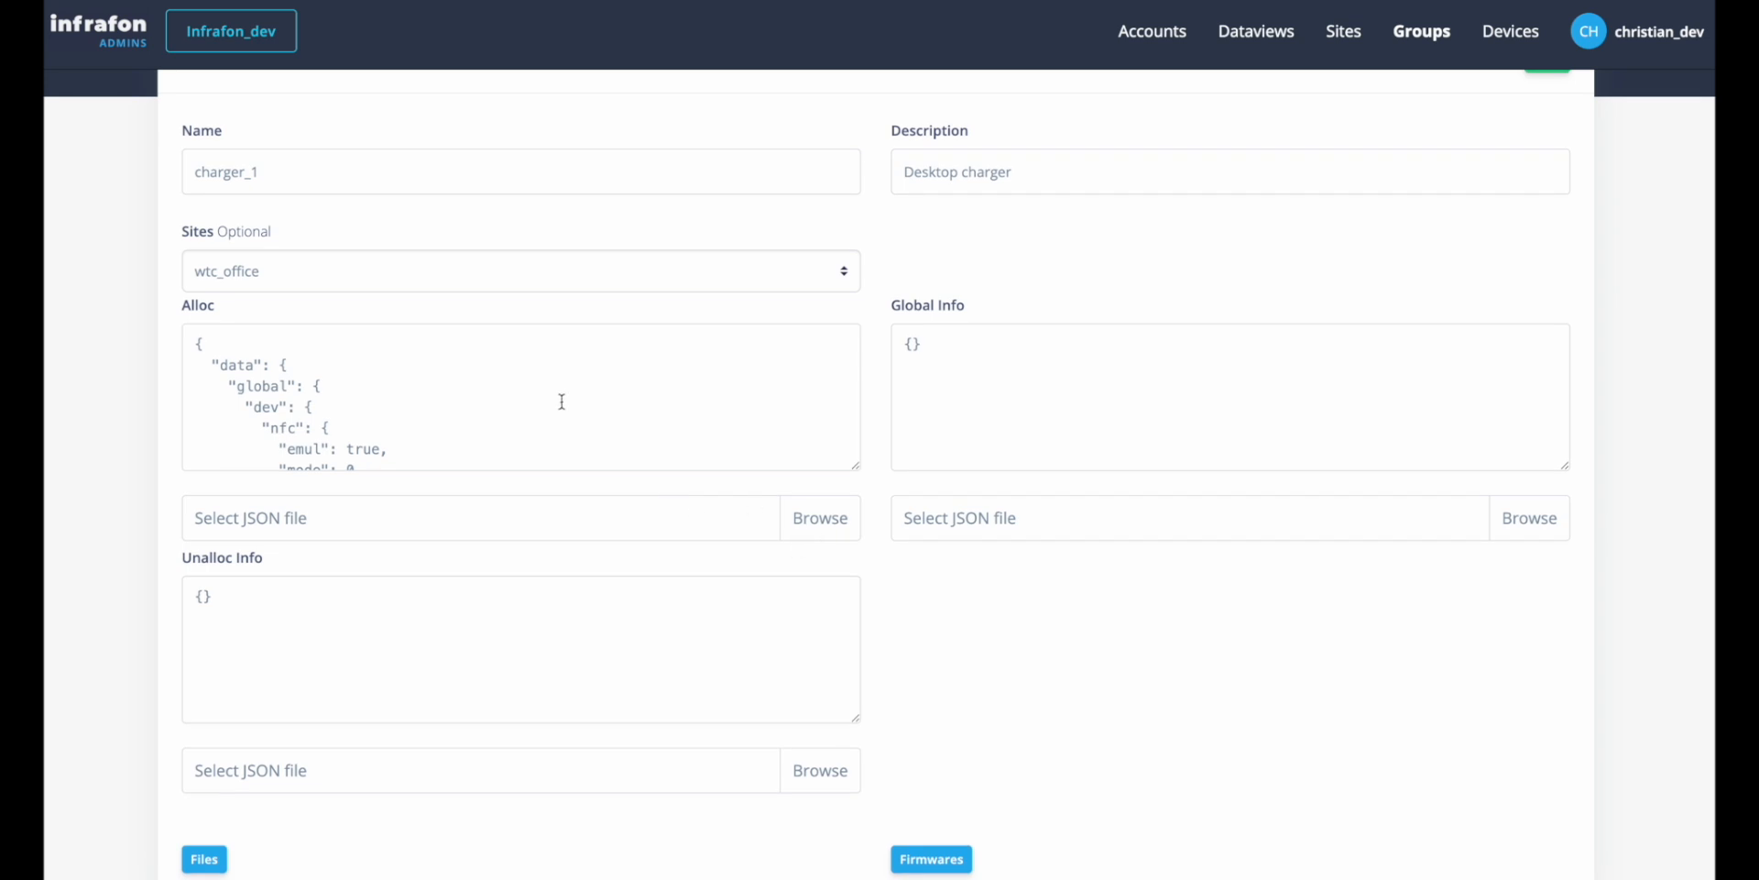
{"action": "left_click", "coordinate": [934, 357]}
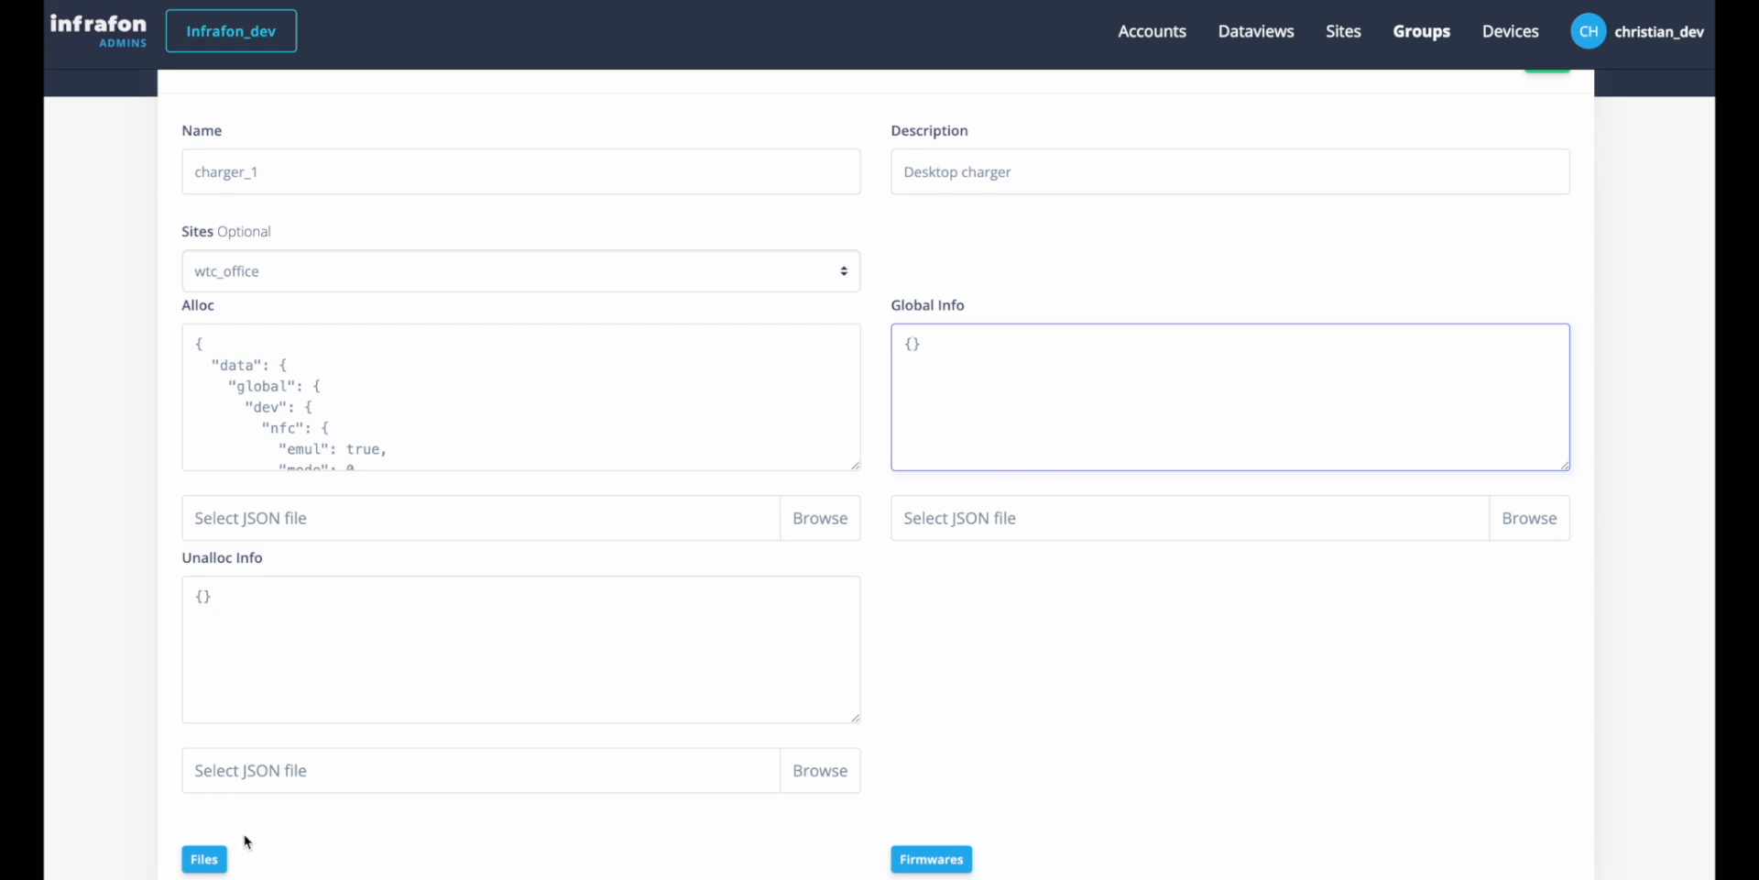
Inspect the charger_1 group's existing files, its file upload form and its installed firmware.
{"action": "left_click", "coordinate": [204, 859]}
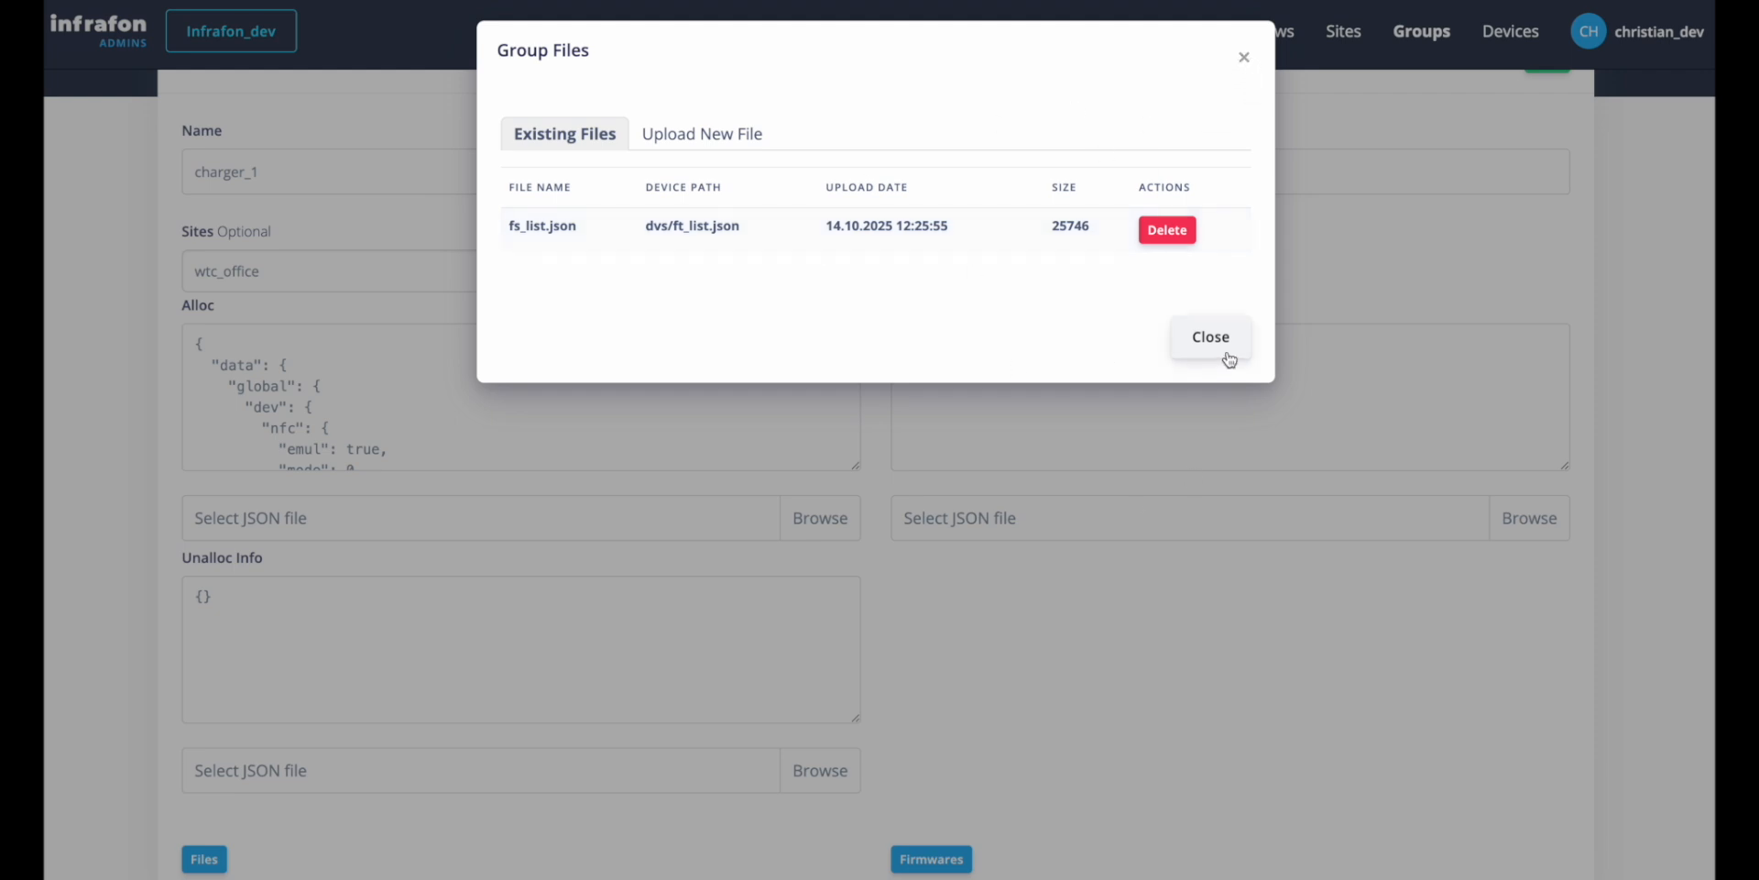
{"action": "left_click", "coordinate": [665, 131]}
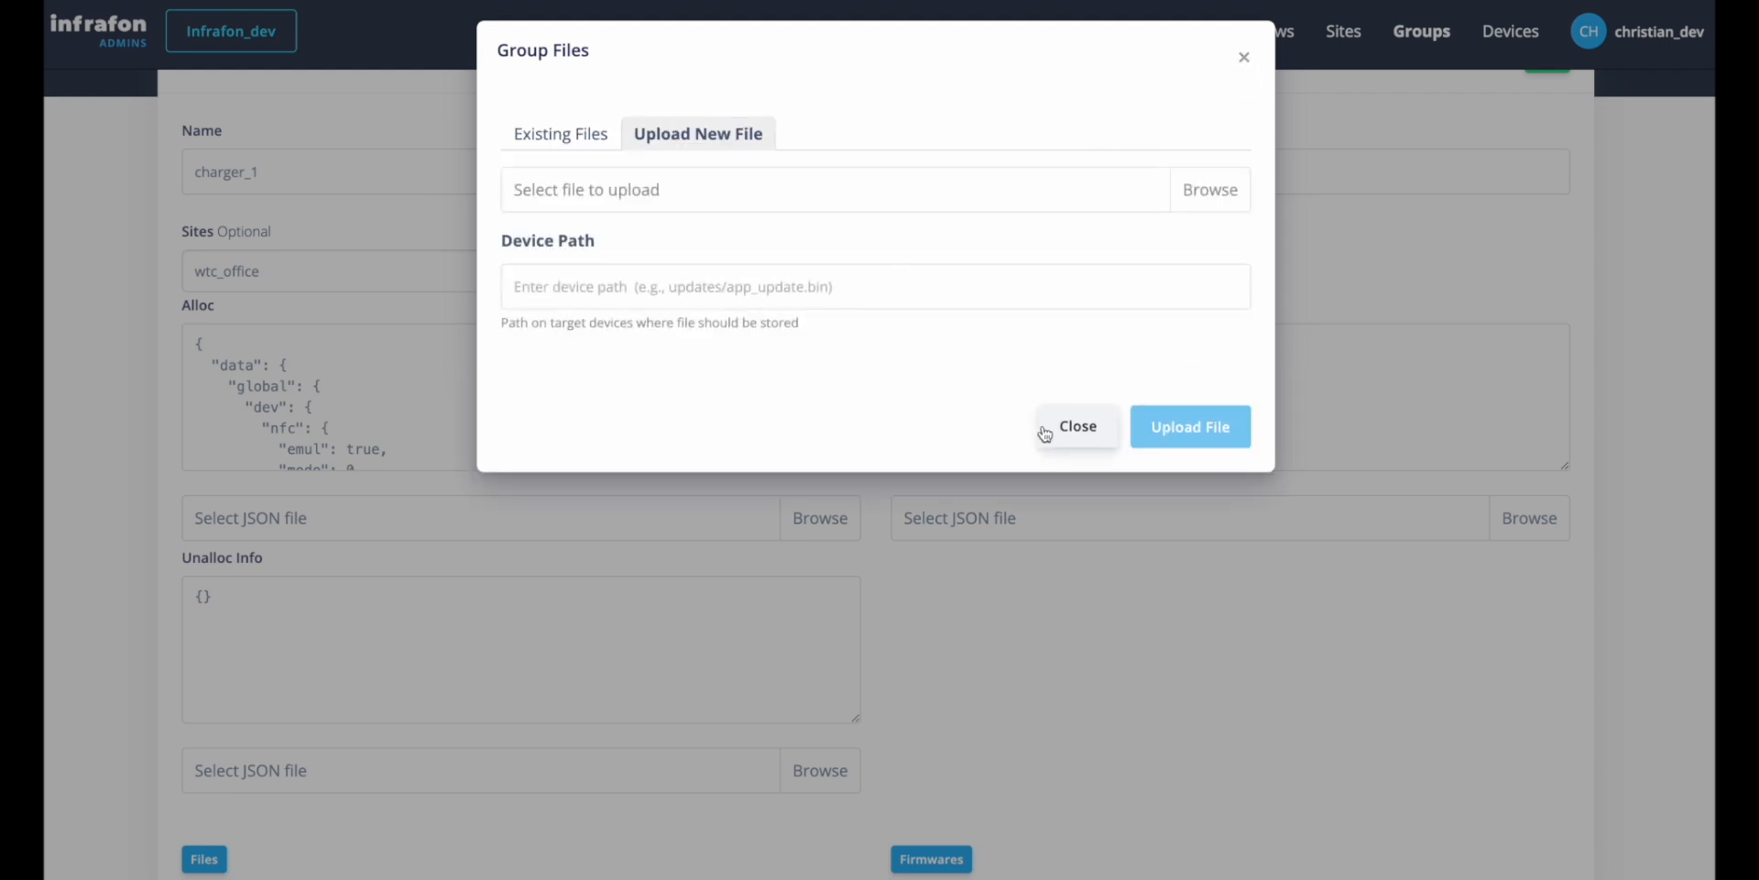
{"action": "left_click", "coordinate": [1245, 60]}
{"action": "left_click", "coordinate": [943, 861]}
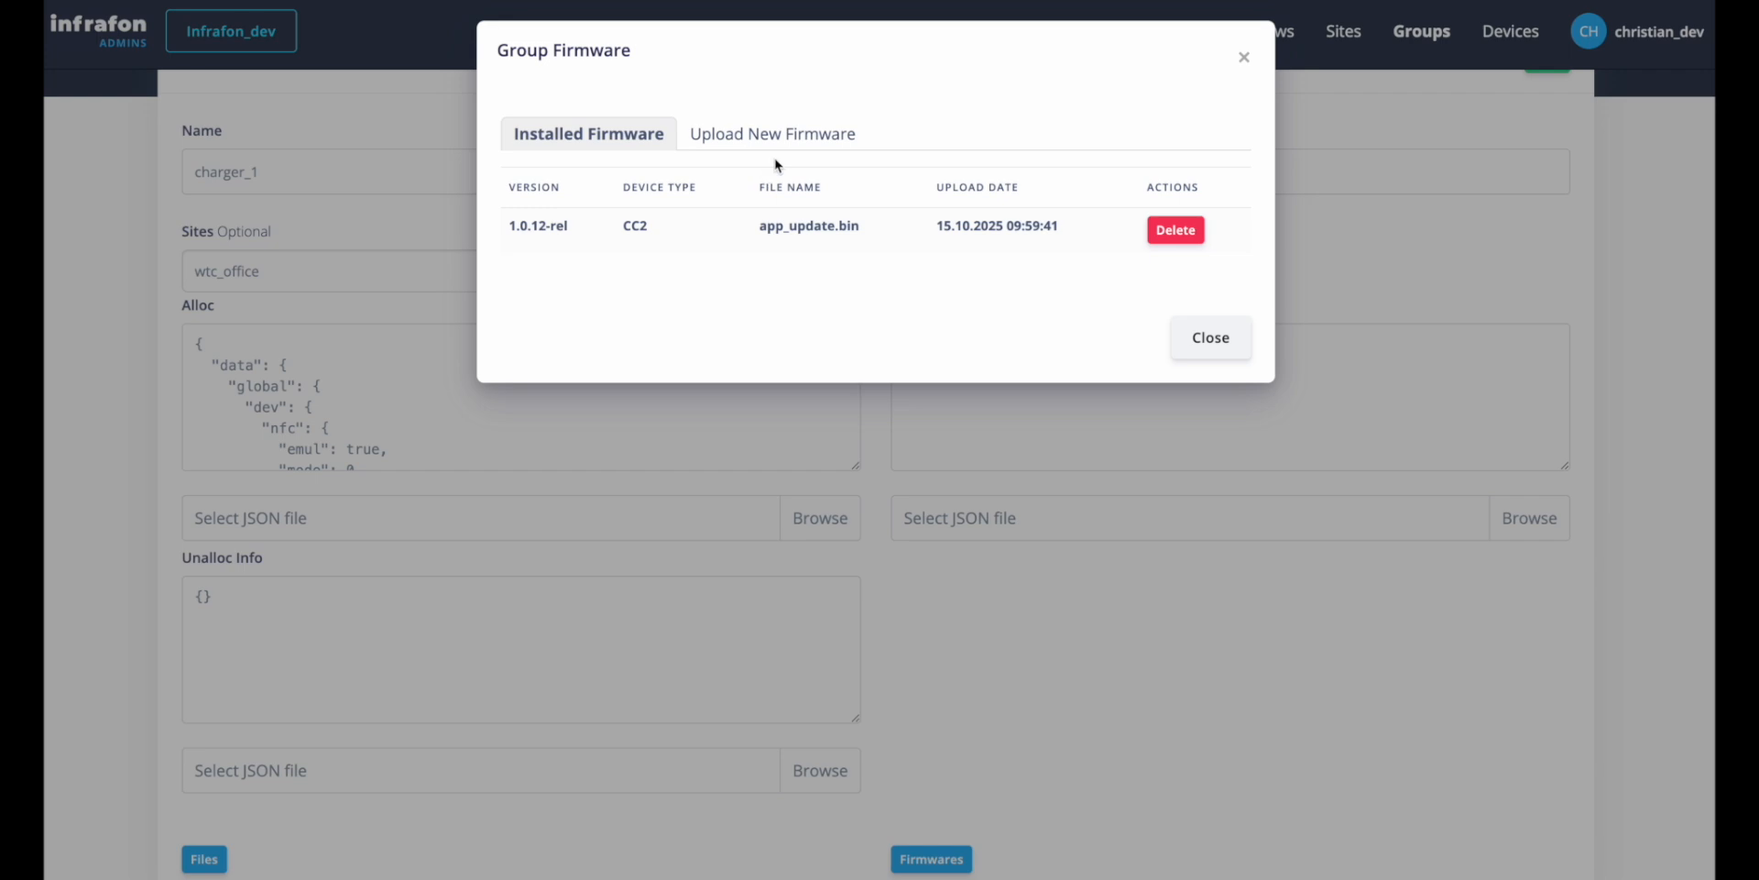
{"action": "left_click", "coordinate": [1245, 61]}
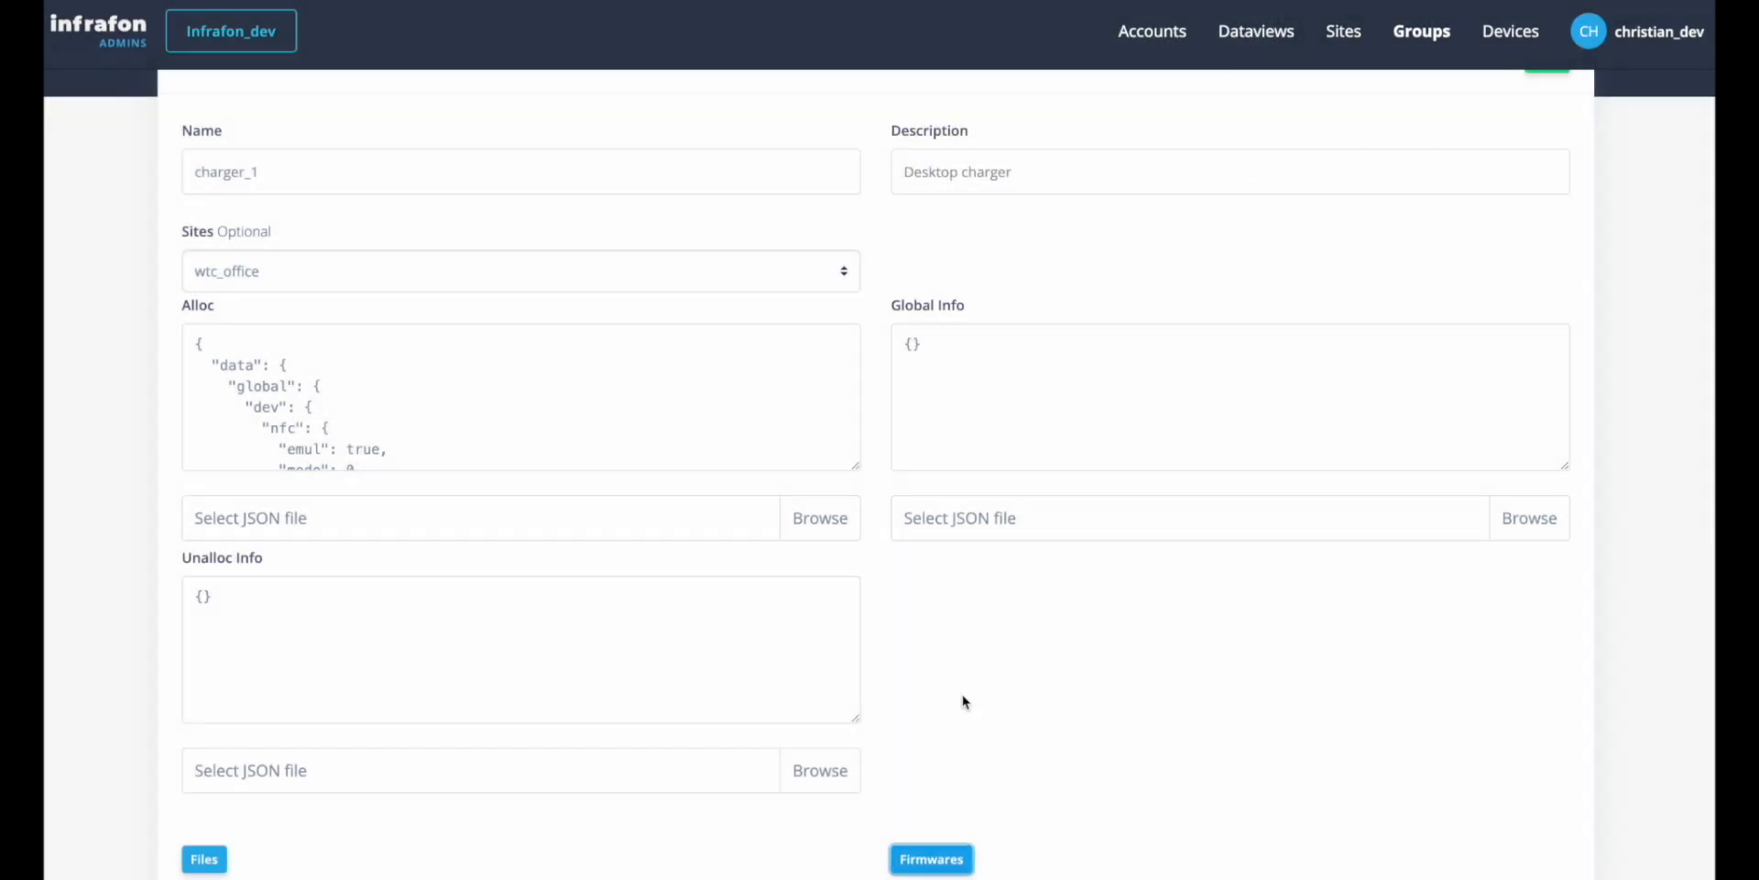
Compare the wtc_office site's settings with the Infrafon_dev entity attributes, and return to the groups list.
{"action": "left_click", "coordinate": [1343, 36]}
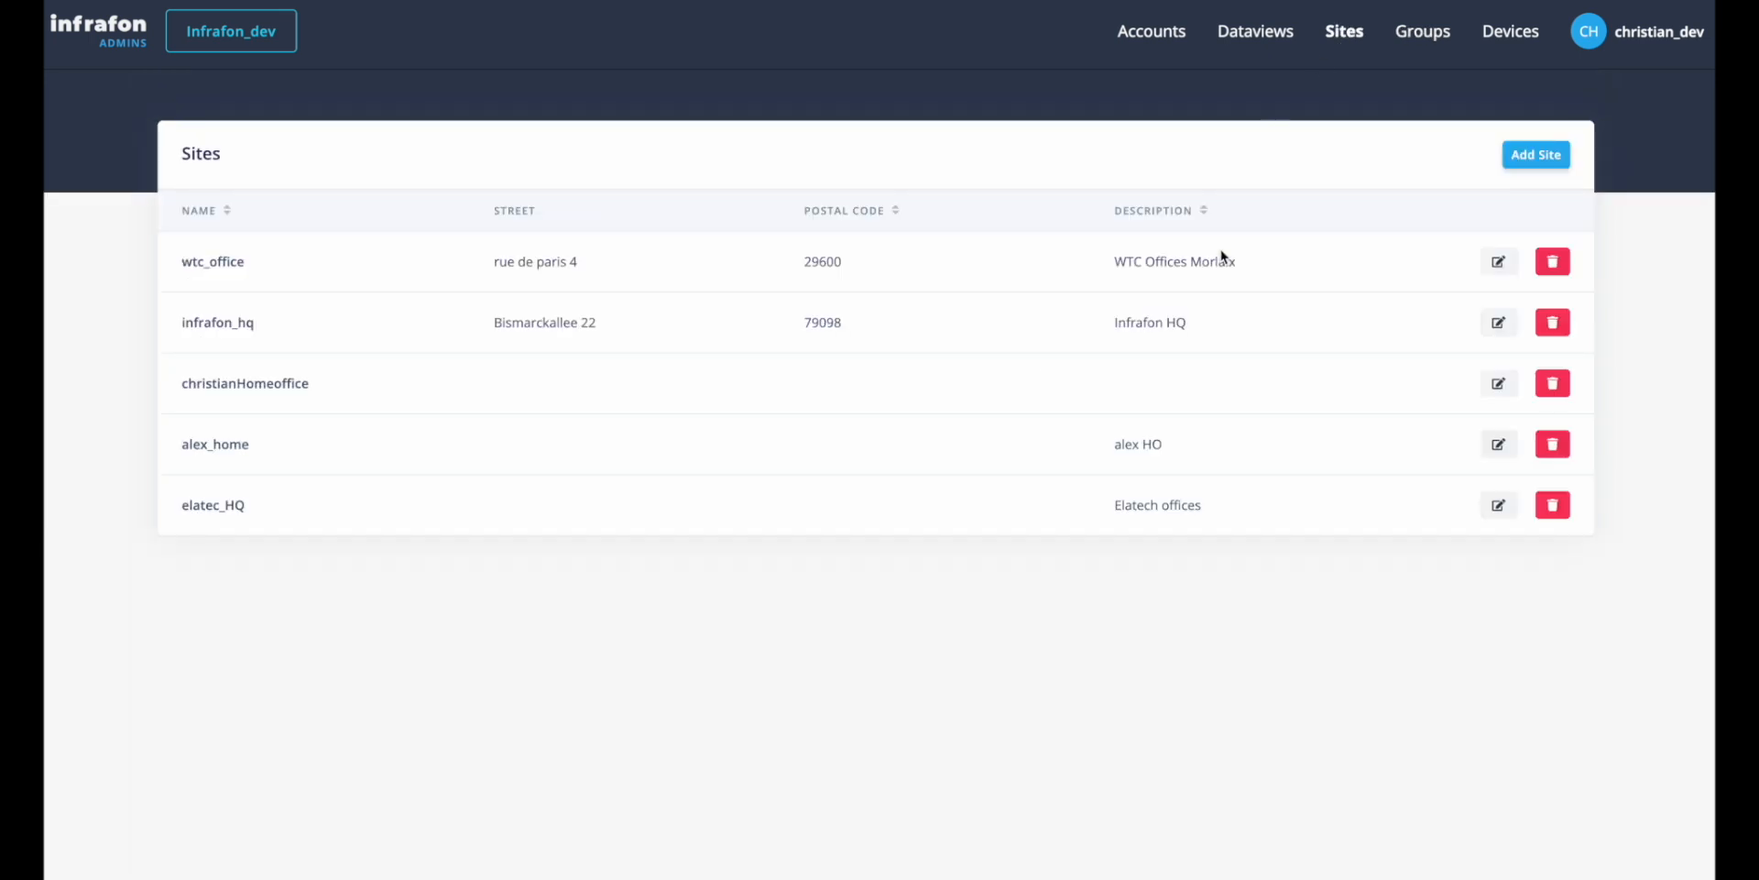
{"action": "left_click", "coordinate": [1496, 264]}
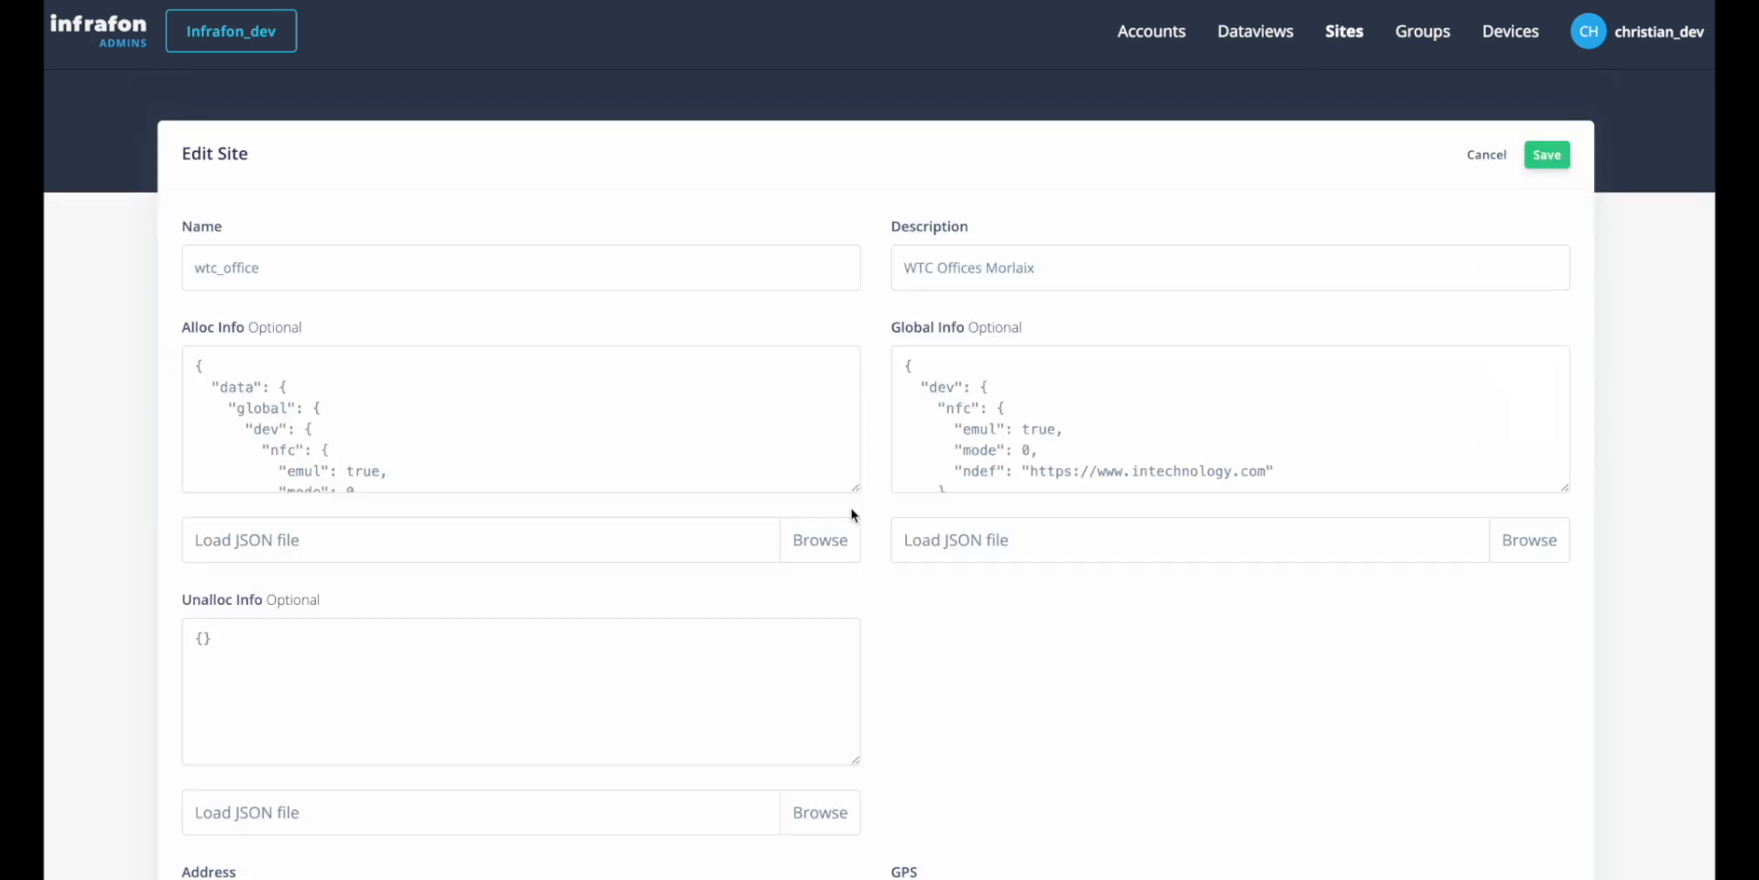
{"action": "left_click", "coordinate": [268, 33]}
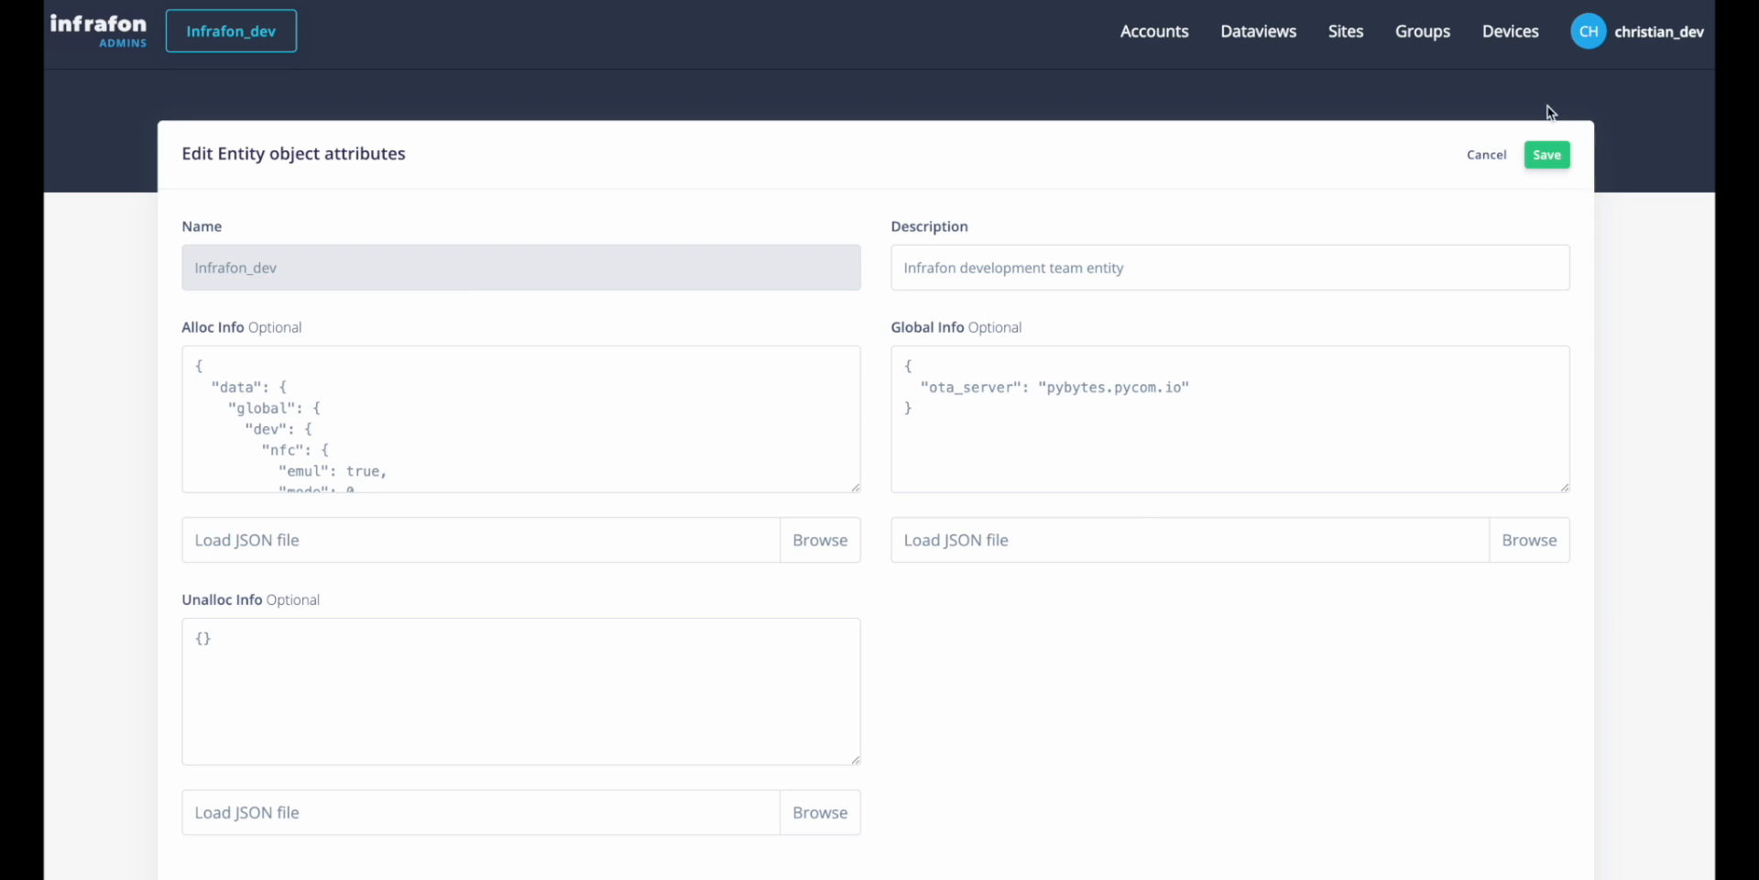
{"action": "left_click", "coordinate": [1347, 30]}
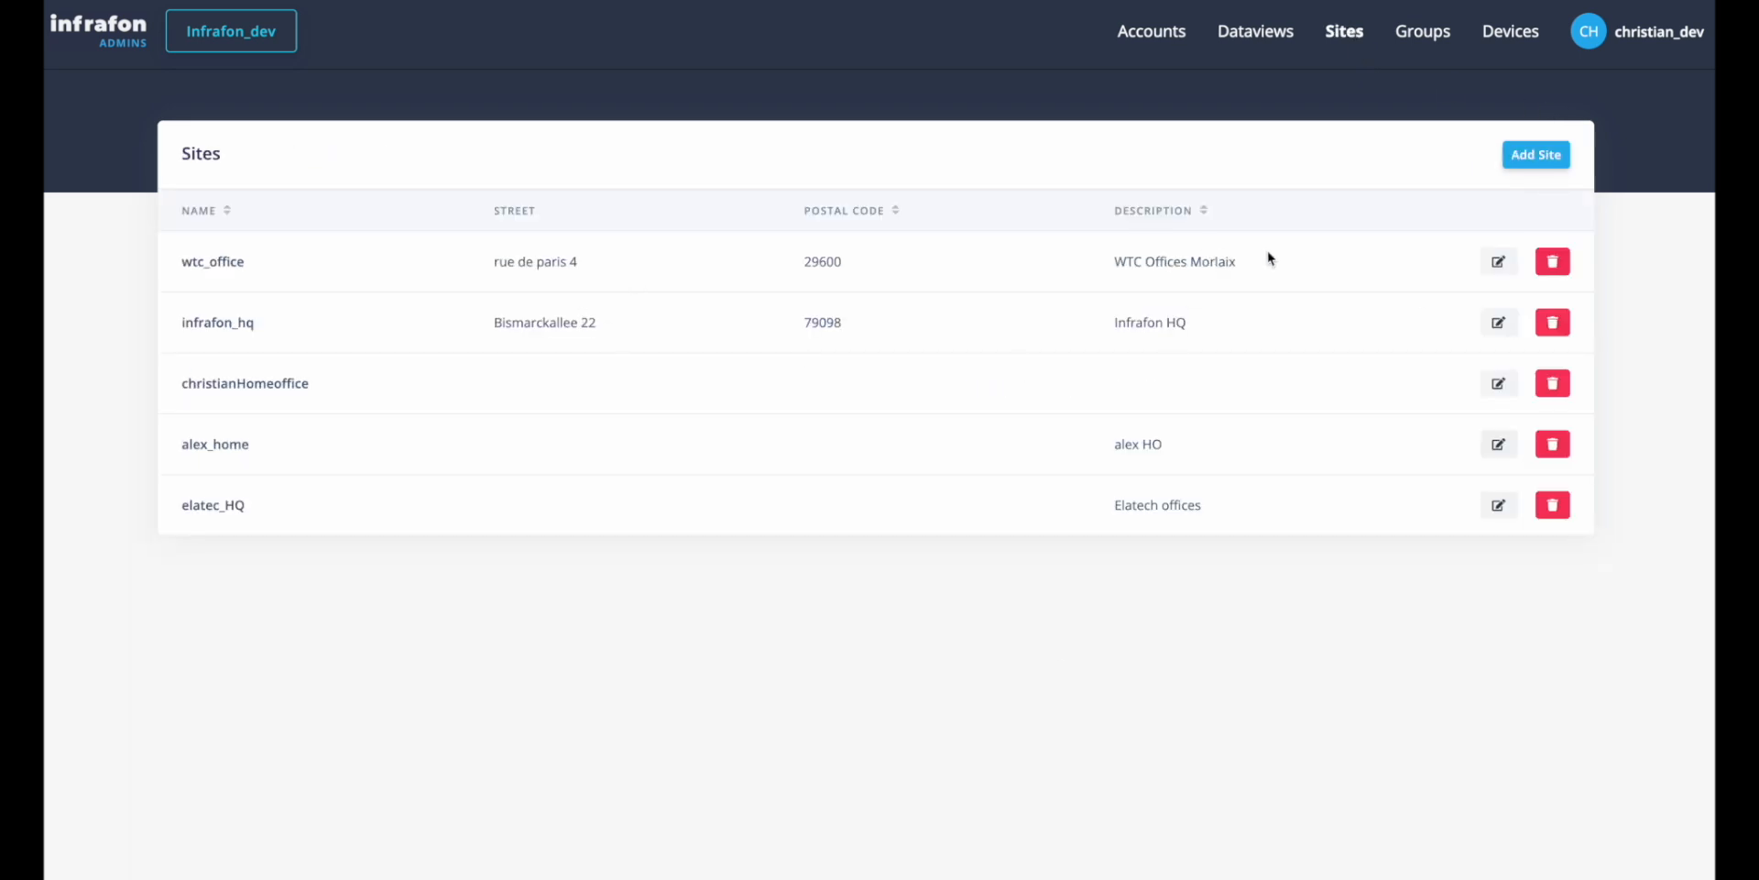
{"action": "left_click", "coordinate": [1498, 263]}
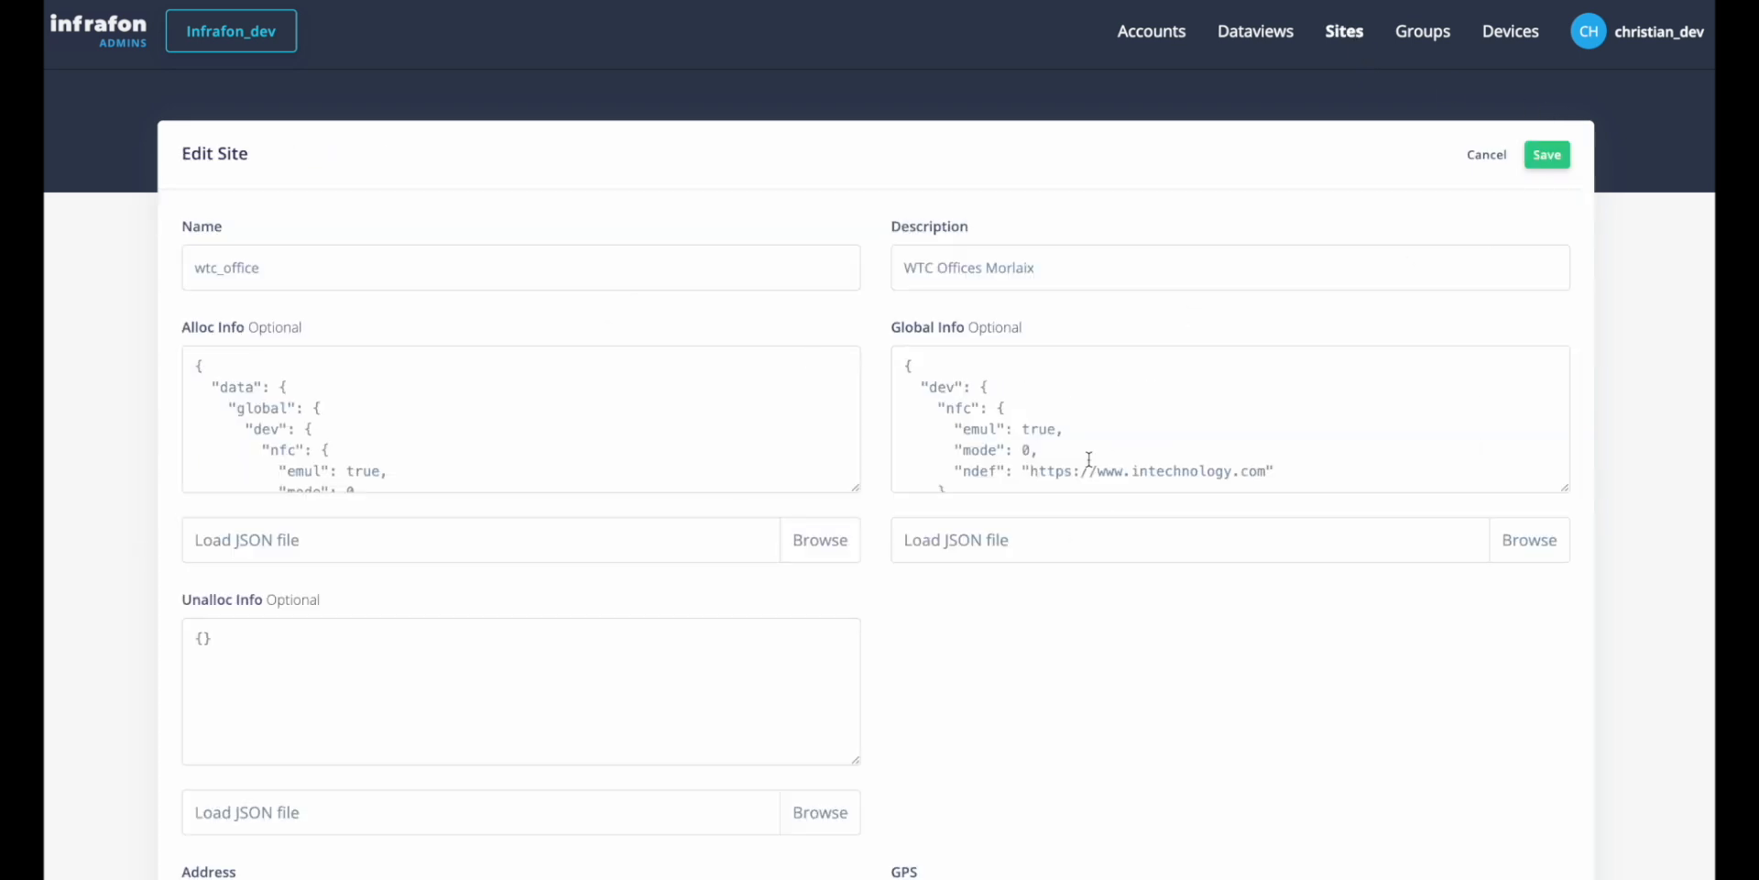
{"action": "left_click", "coordinate": [1423, 31]}
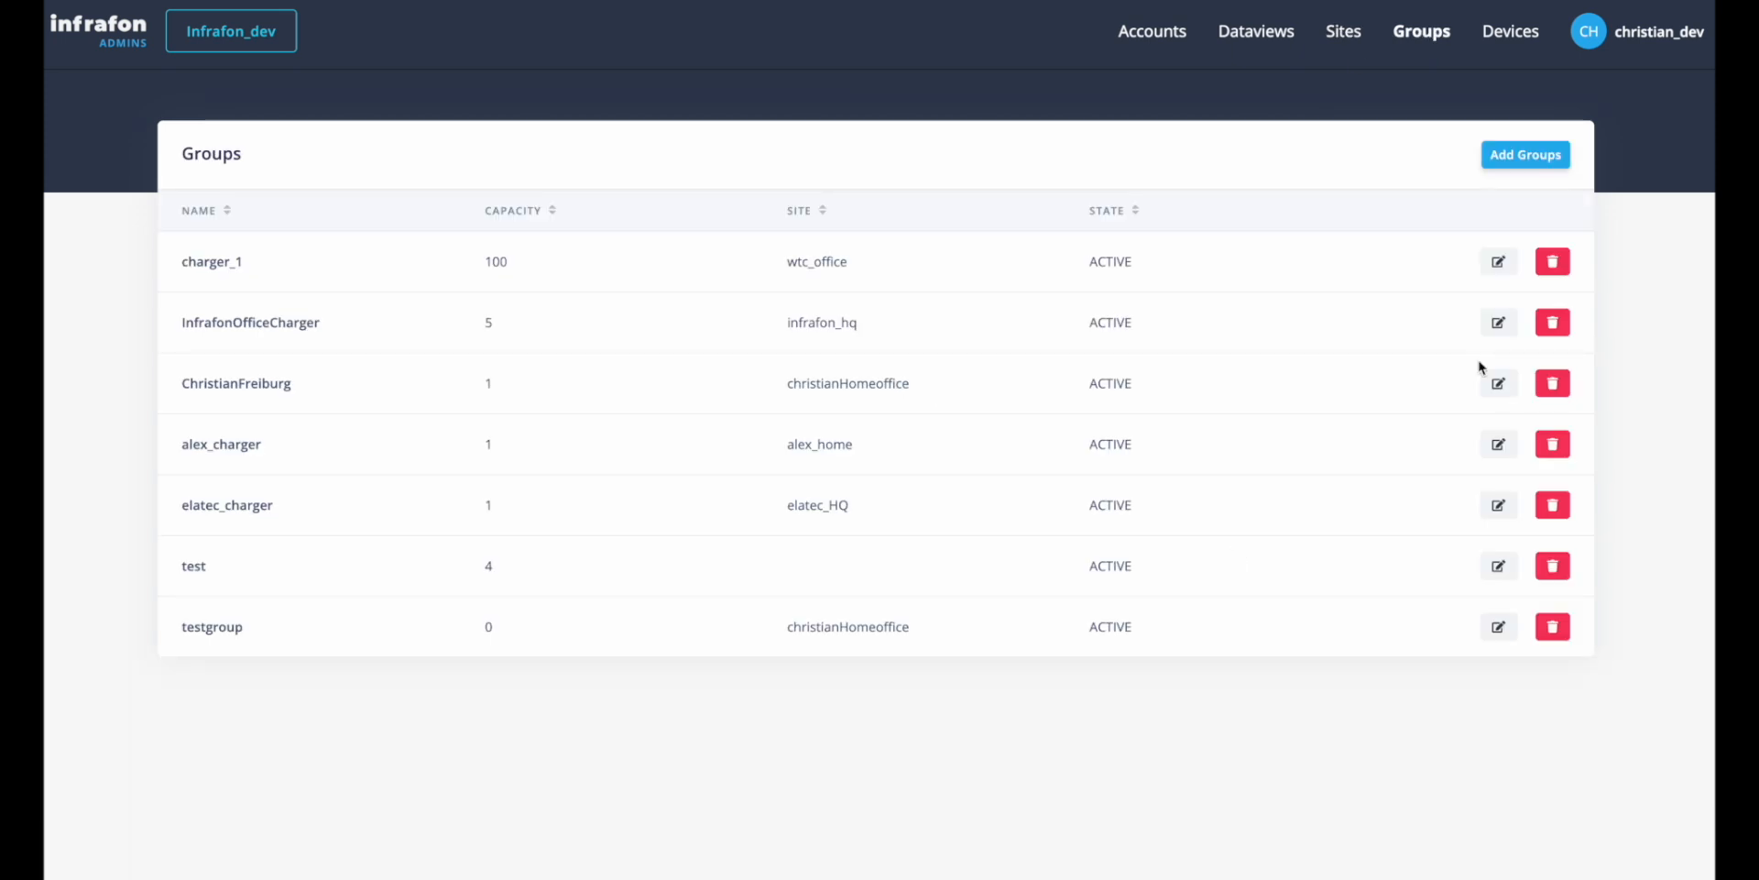
Look over the charger_1 group's settings, and filter the devices list by DEP_ALLOCING status and High battery.
{"action": "left_click", "coordinate": [1498, 264]}
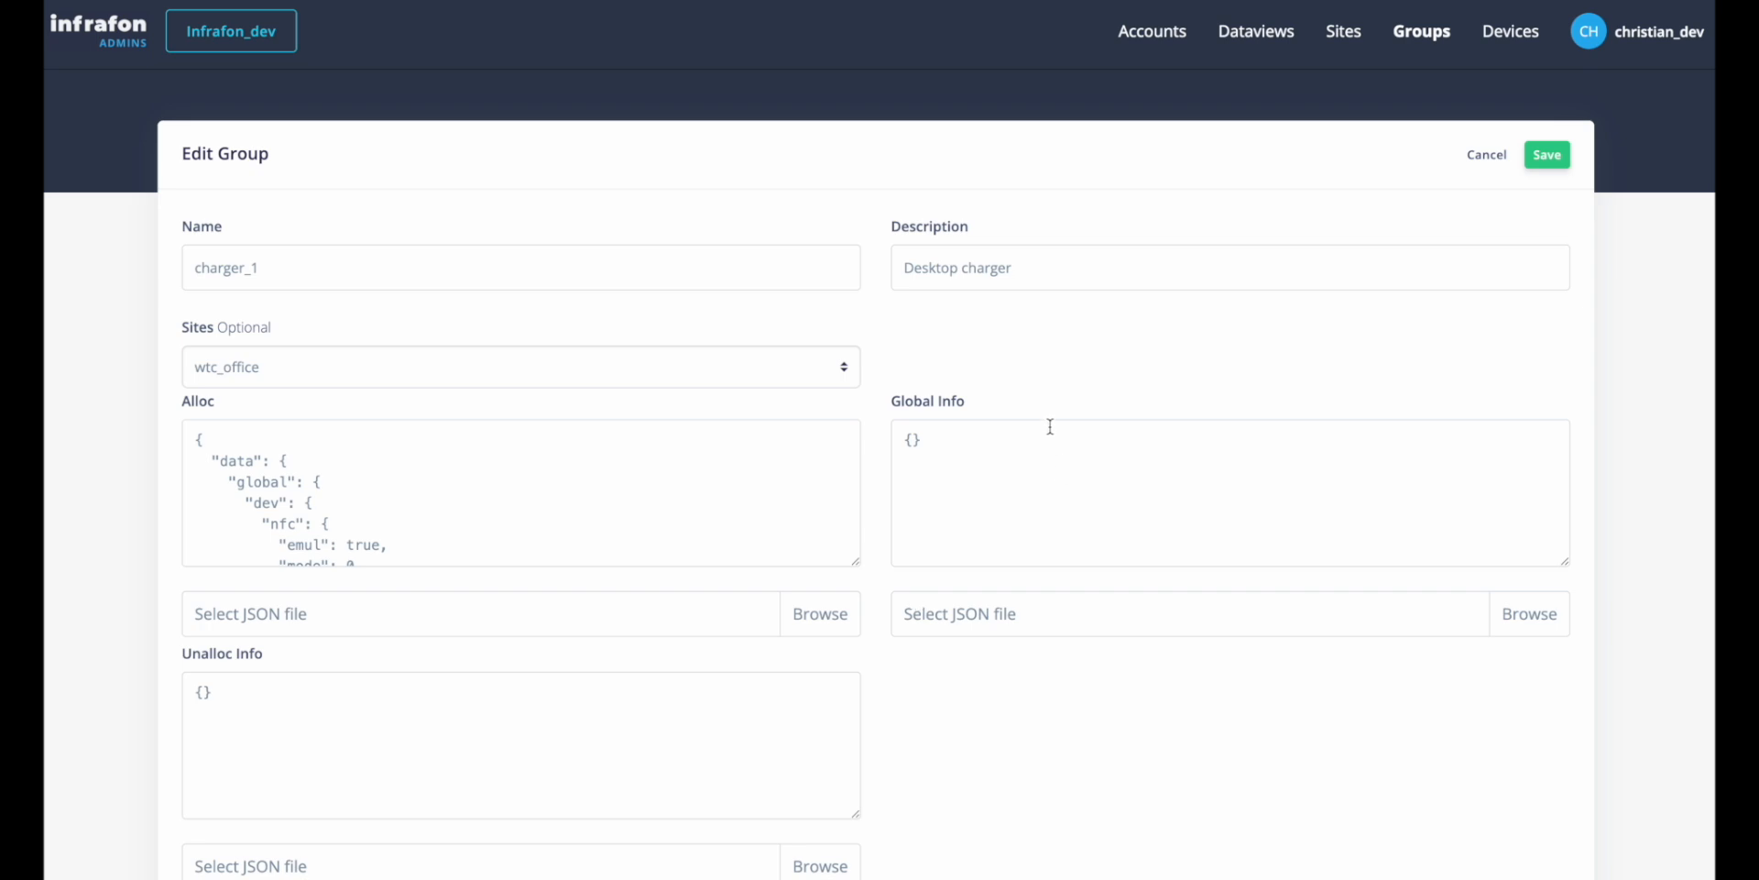
{"action": "left_click", "coordinate": [1512, 34]}
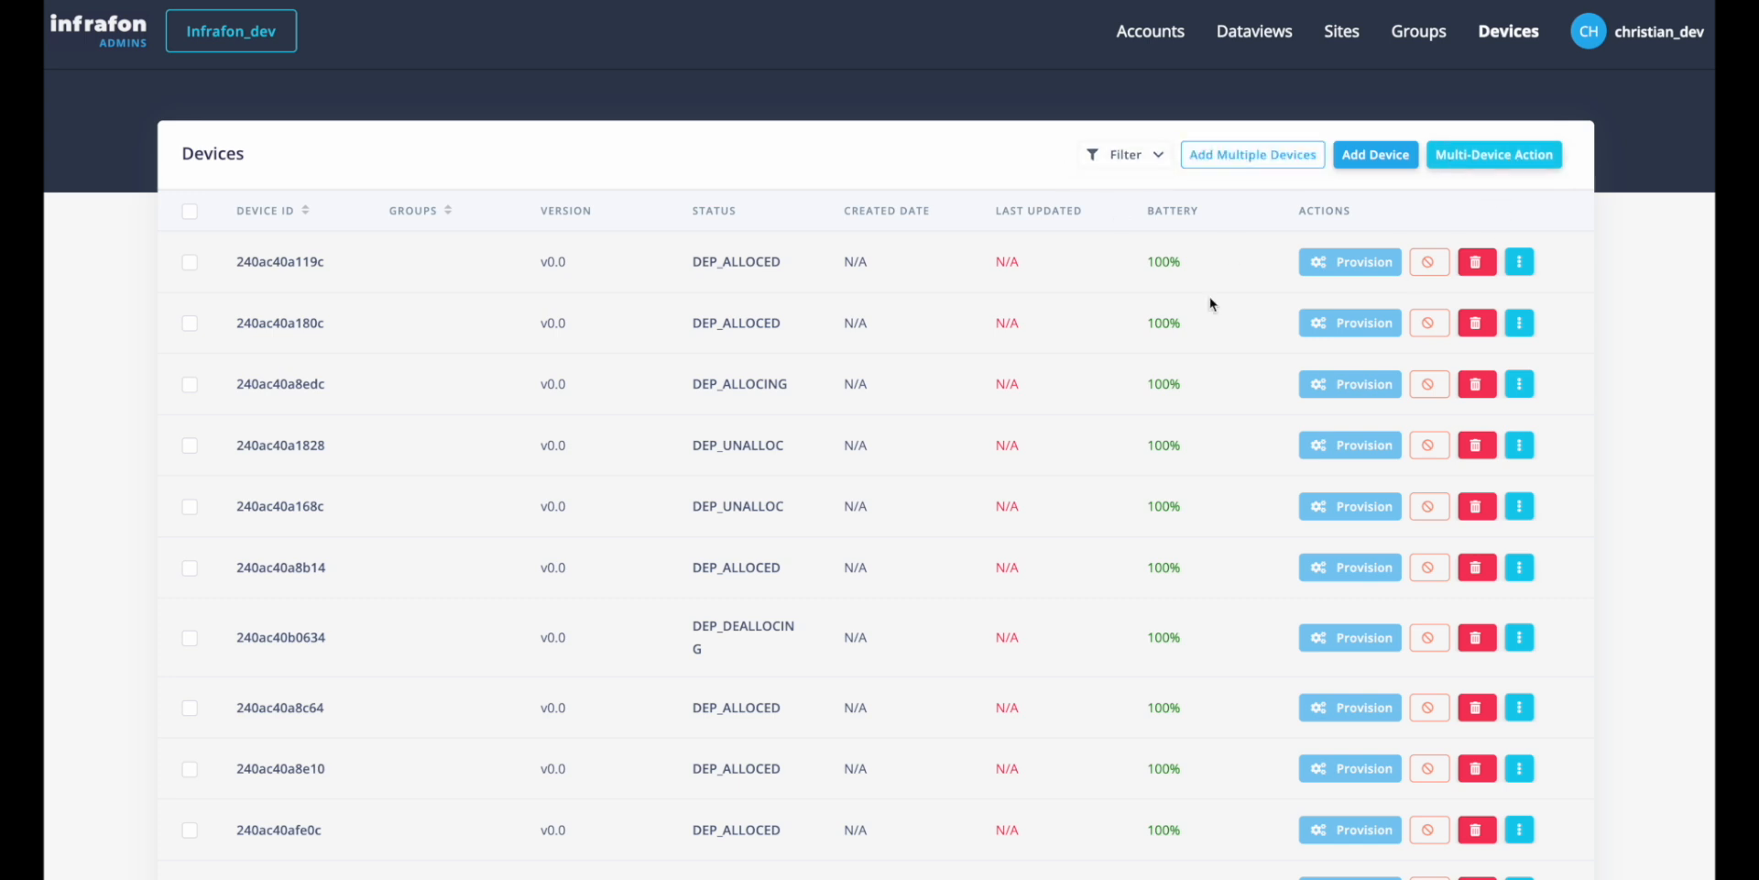
{"action": "left_click", "coordinate": [1131, 157]}
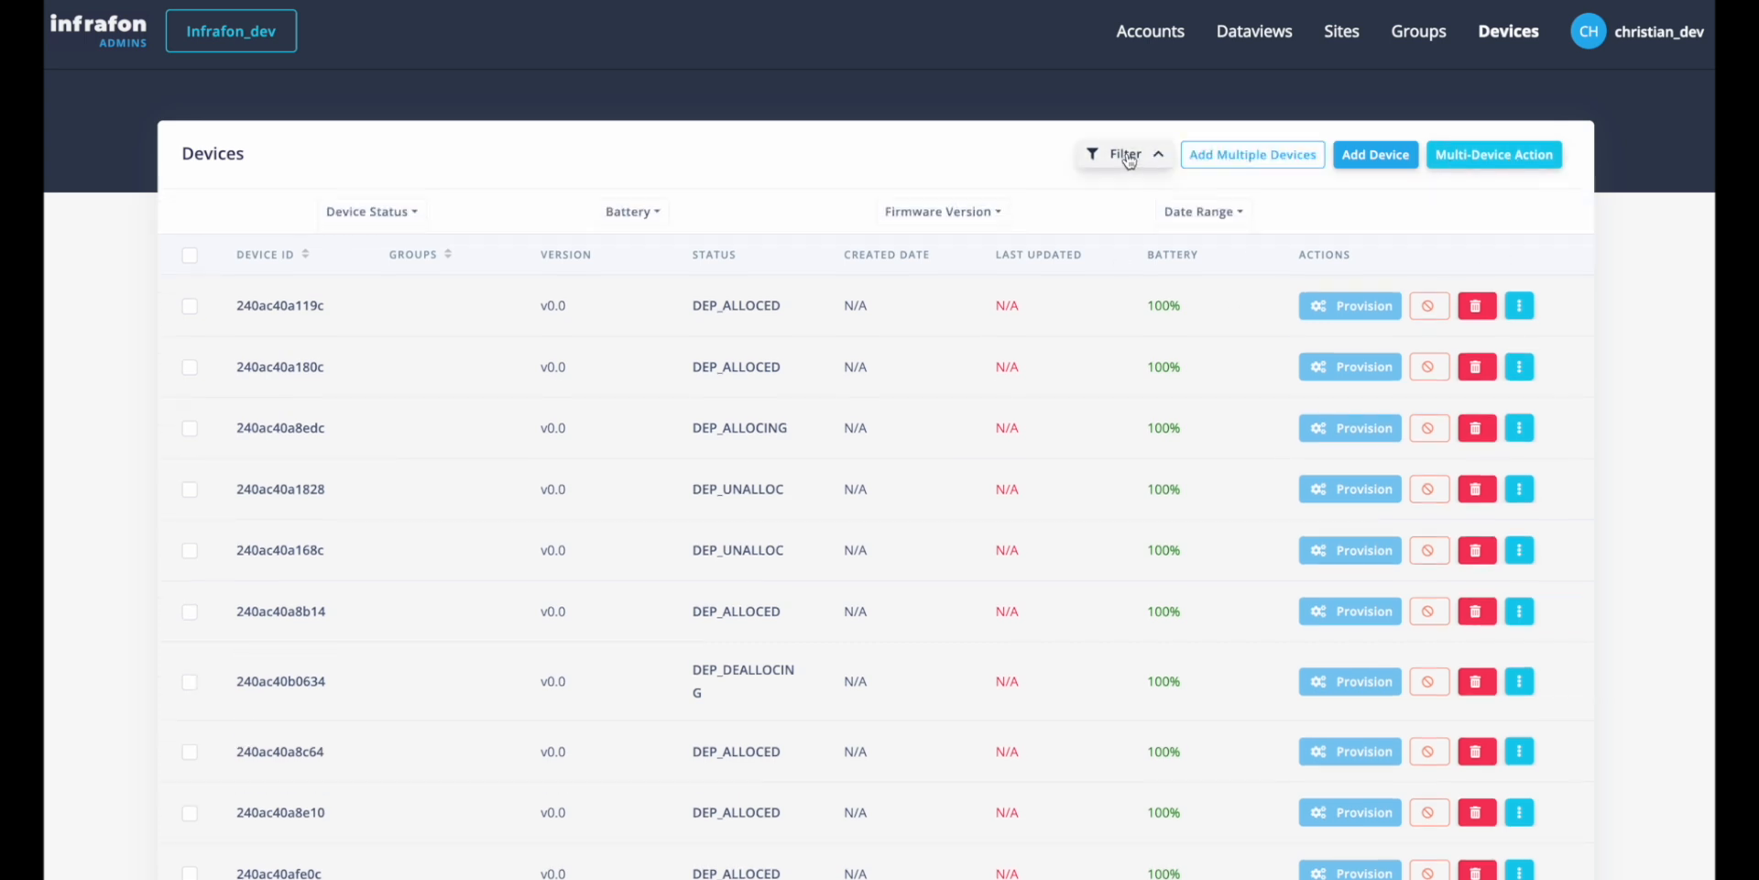
{"action": "left_click", "coordinate": [408, 211]}
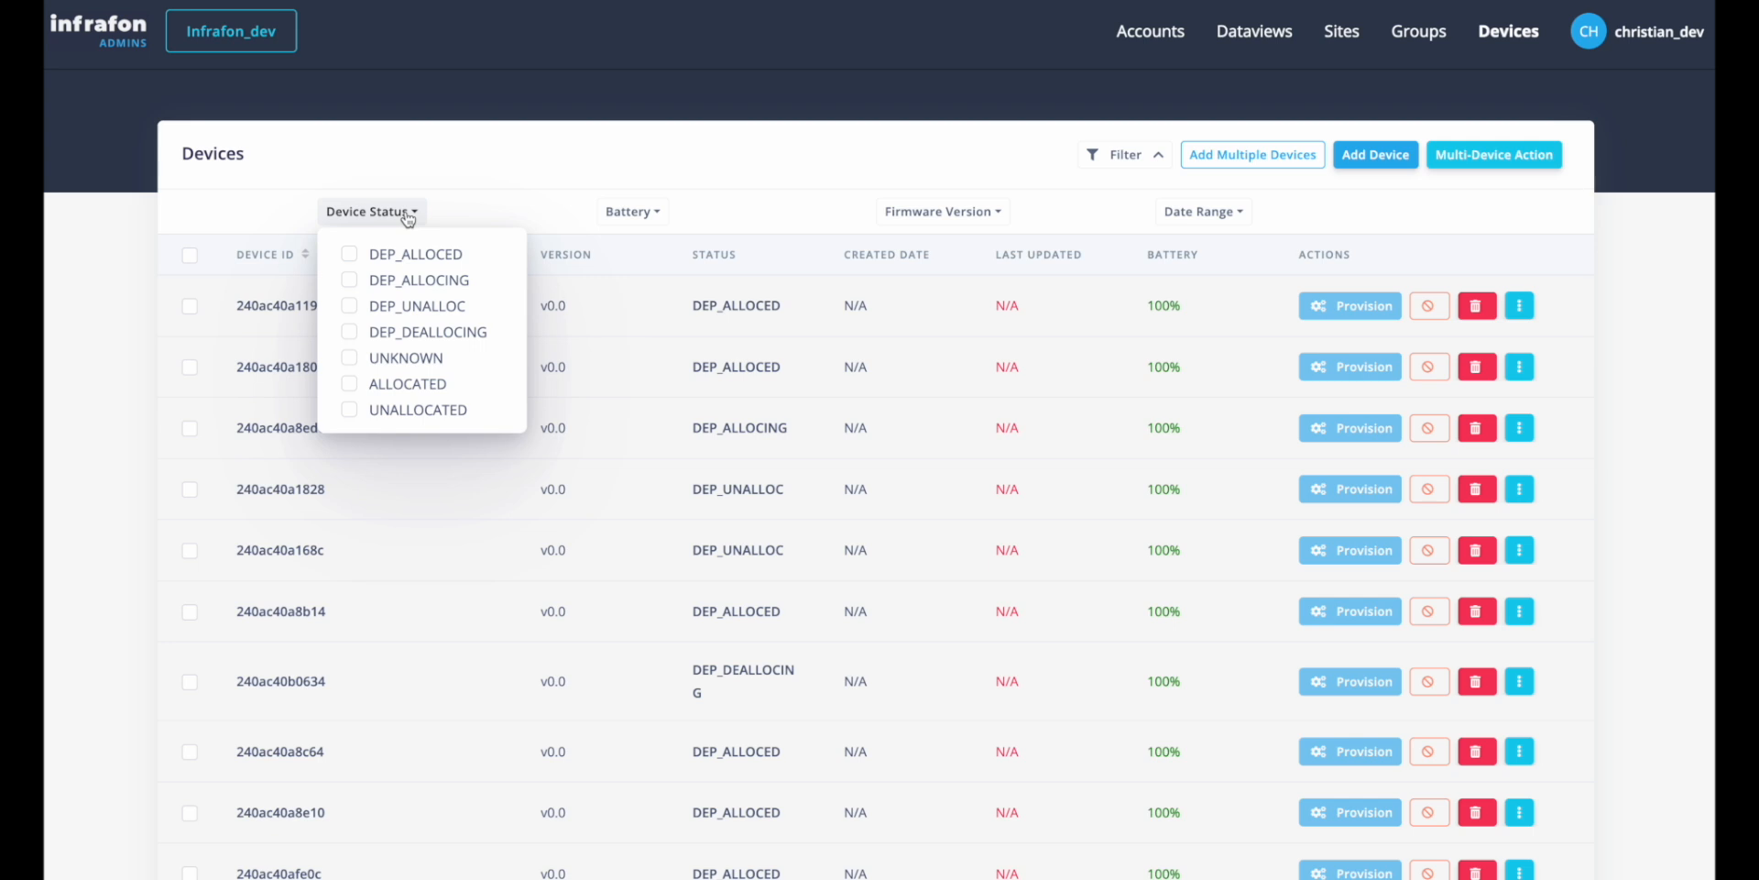
{"action": "left_click", "coordinate": [349, 280]}
{"action": "left_click", "coordinate": [656, 212]}
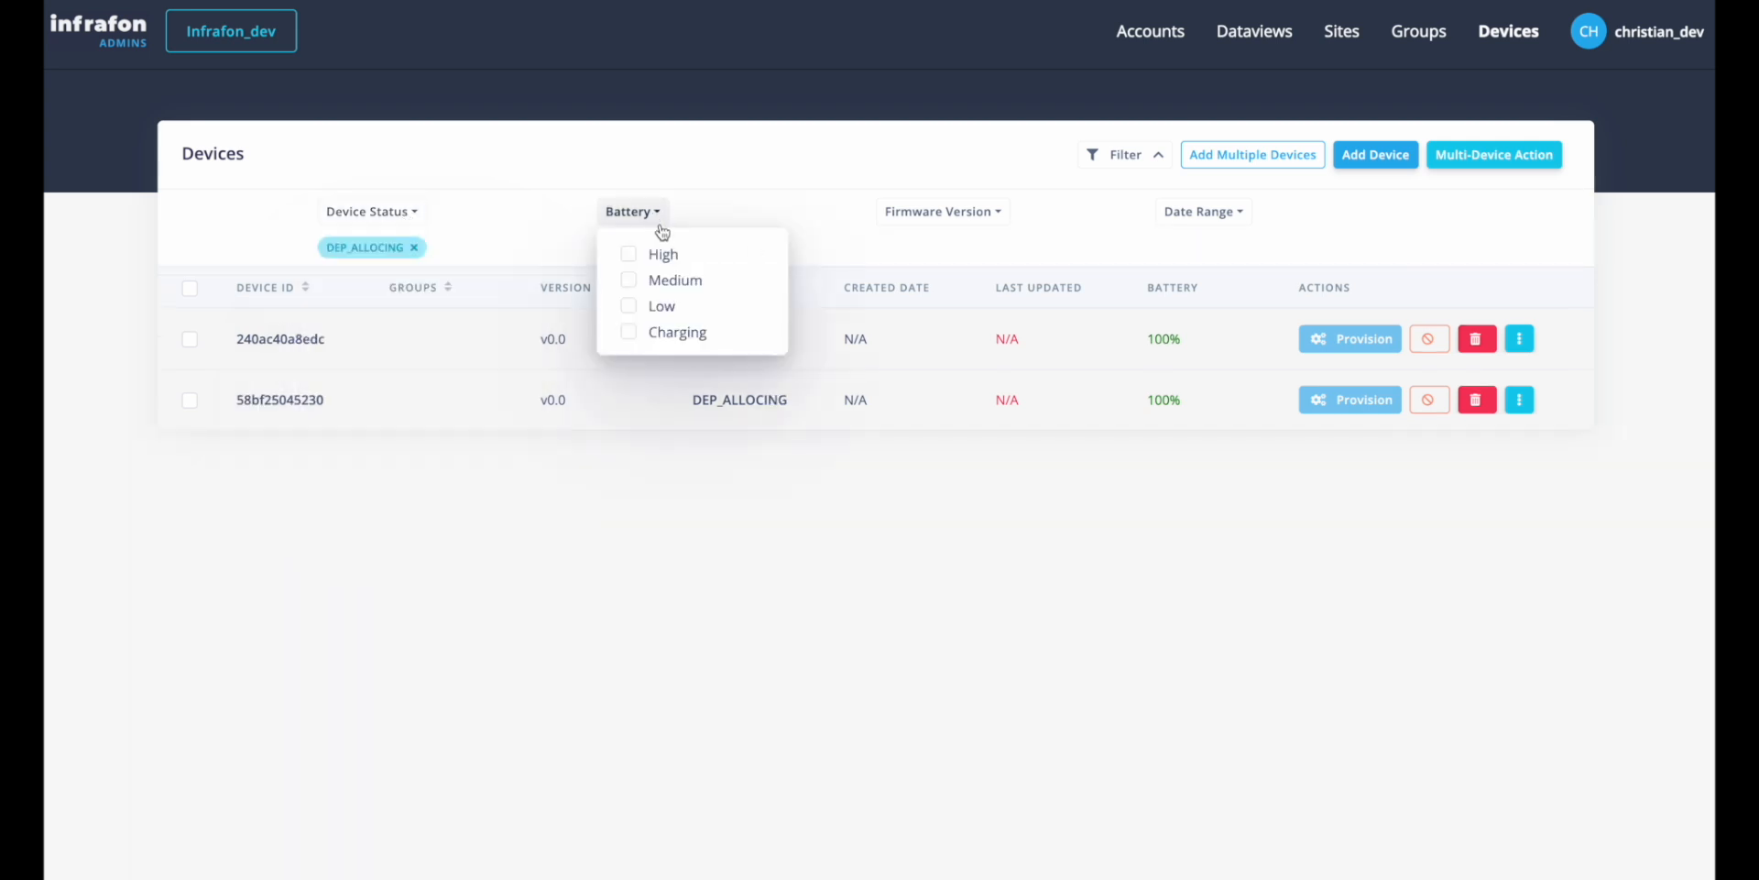
{"action": "left_click", "coordinate": [628, 257]}
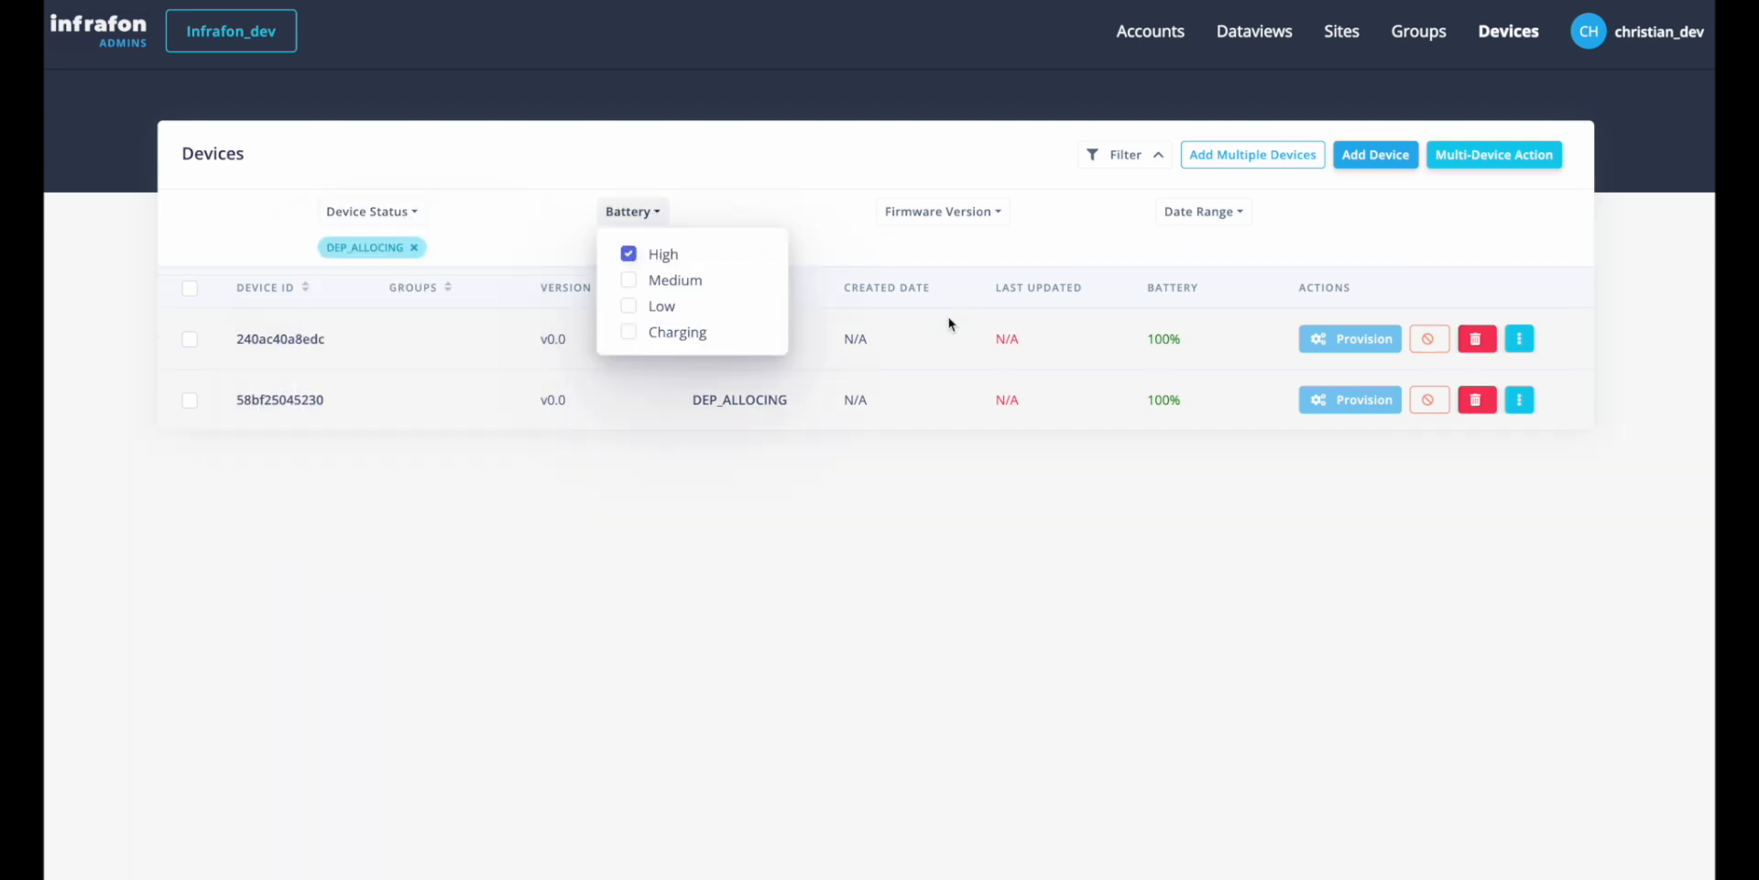
{"action": "left_click", "coordinate": [942, 264]}
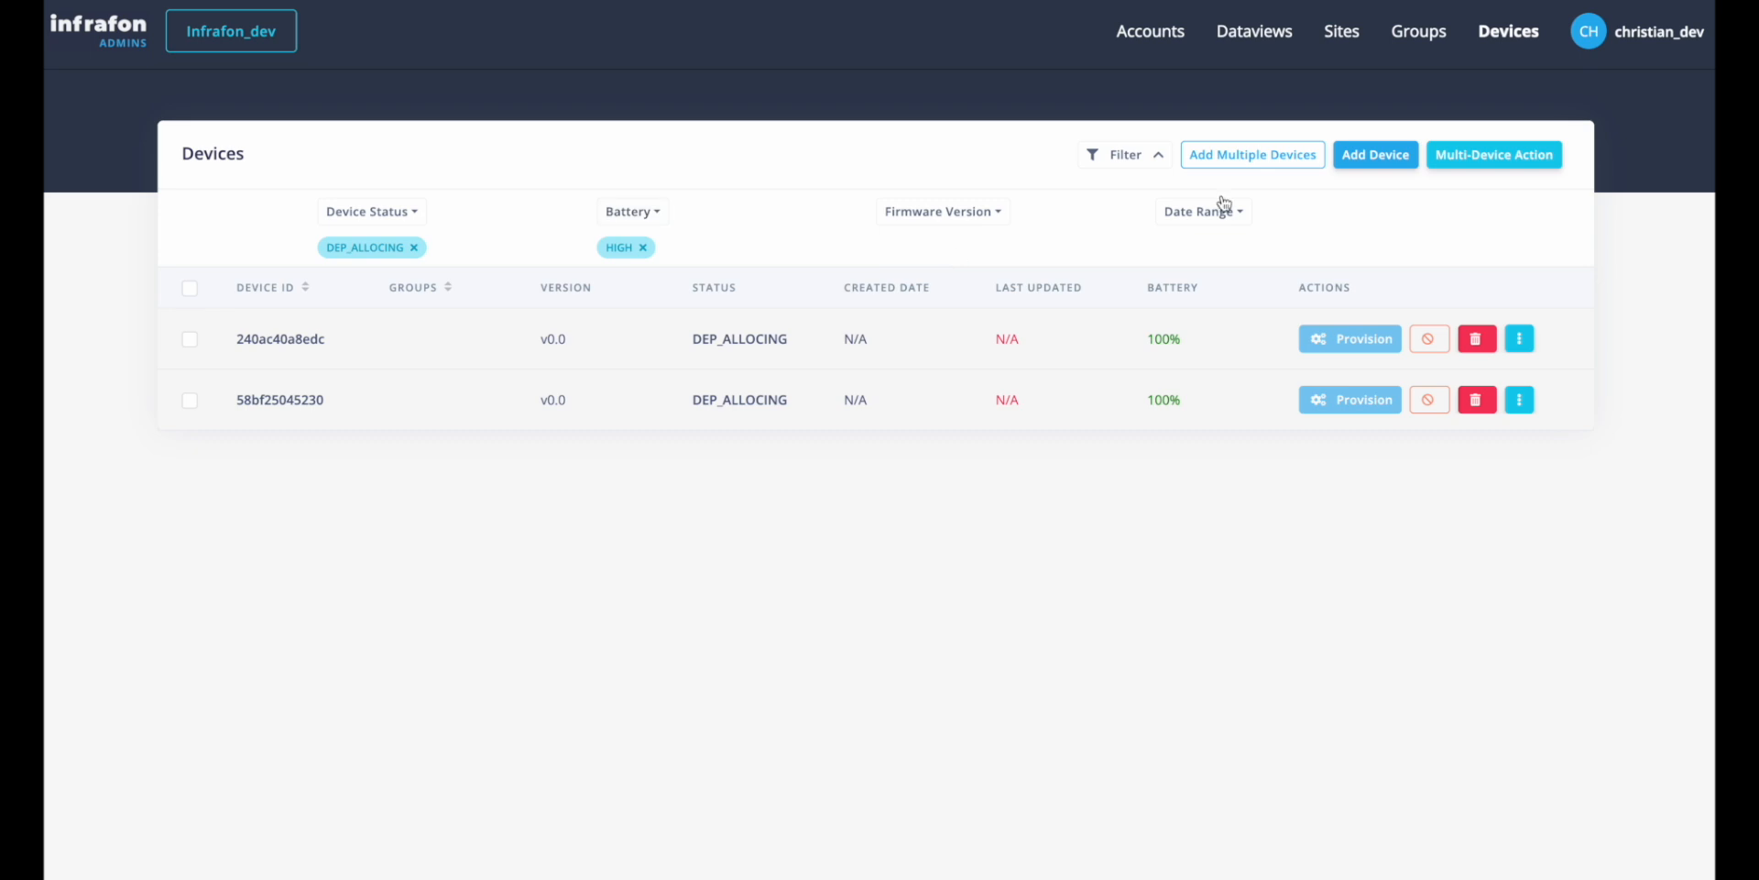
View the available multi-device actions, and clear the High battery and DEP_ALLOCING filters from the devices list.
{"action": "left_click", "coordinate": [1487, 163]}
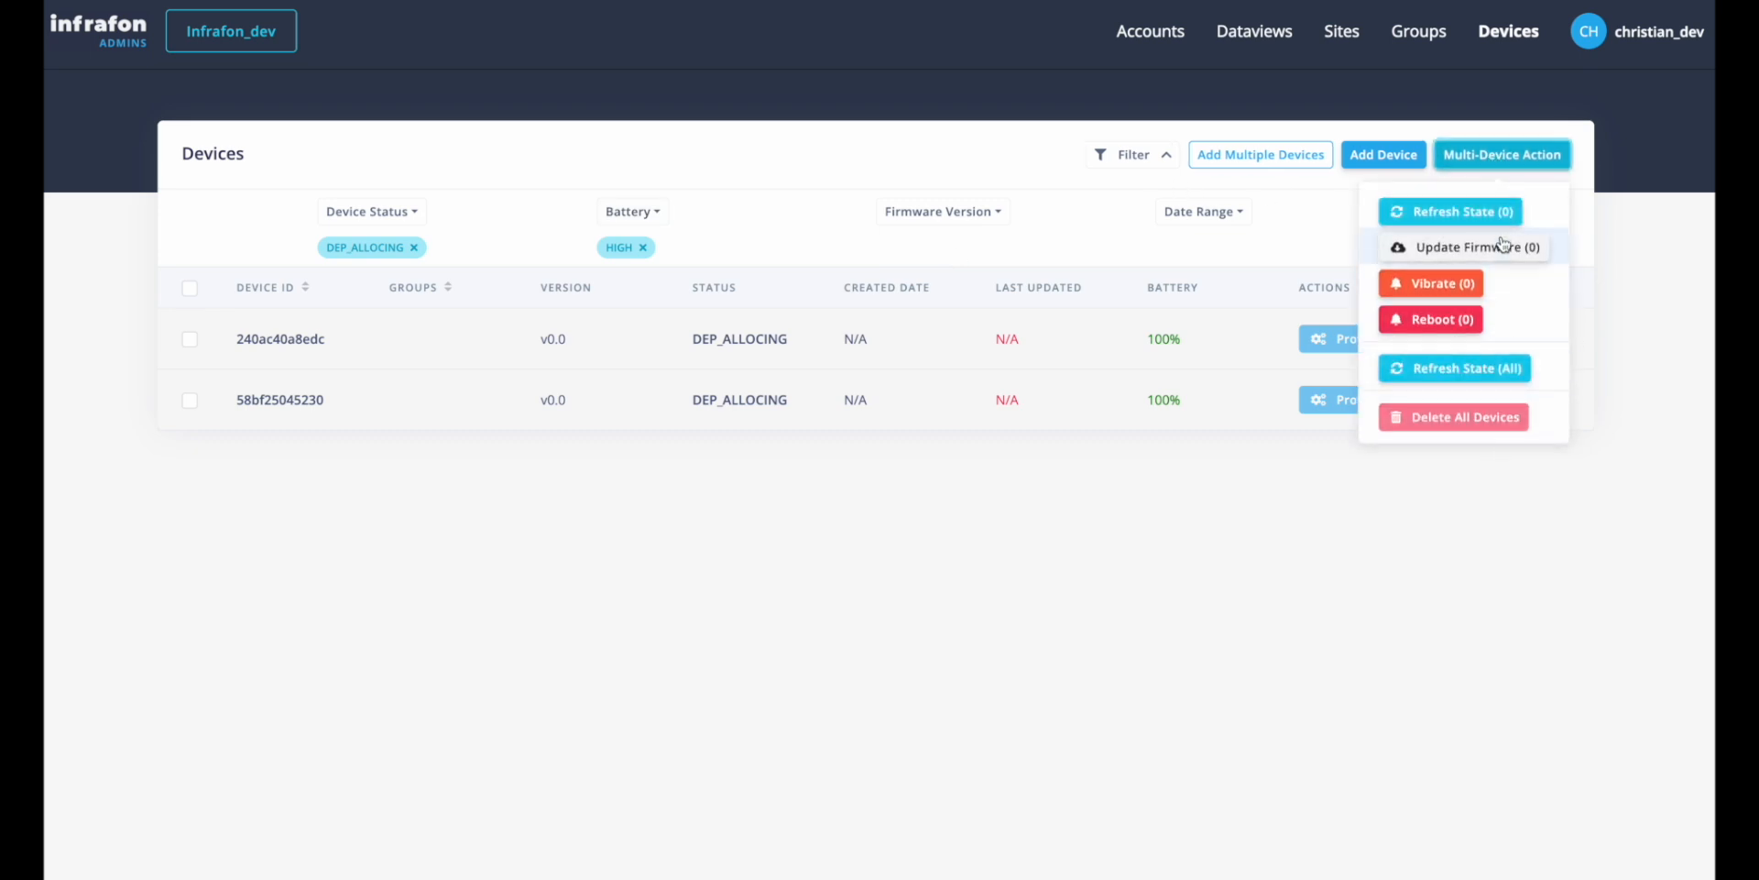
{"action": "left_click", "coordinate": [956, 501]}
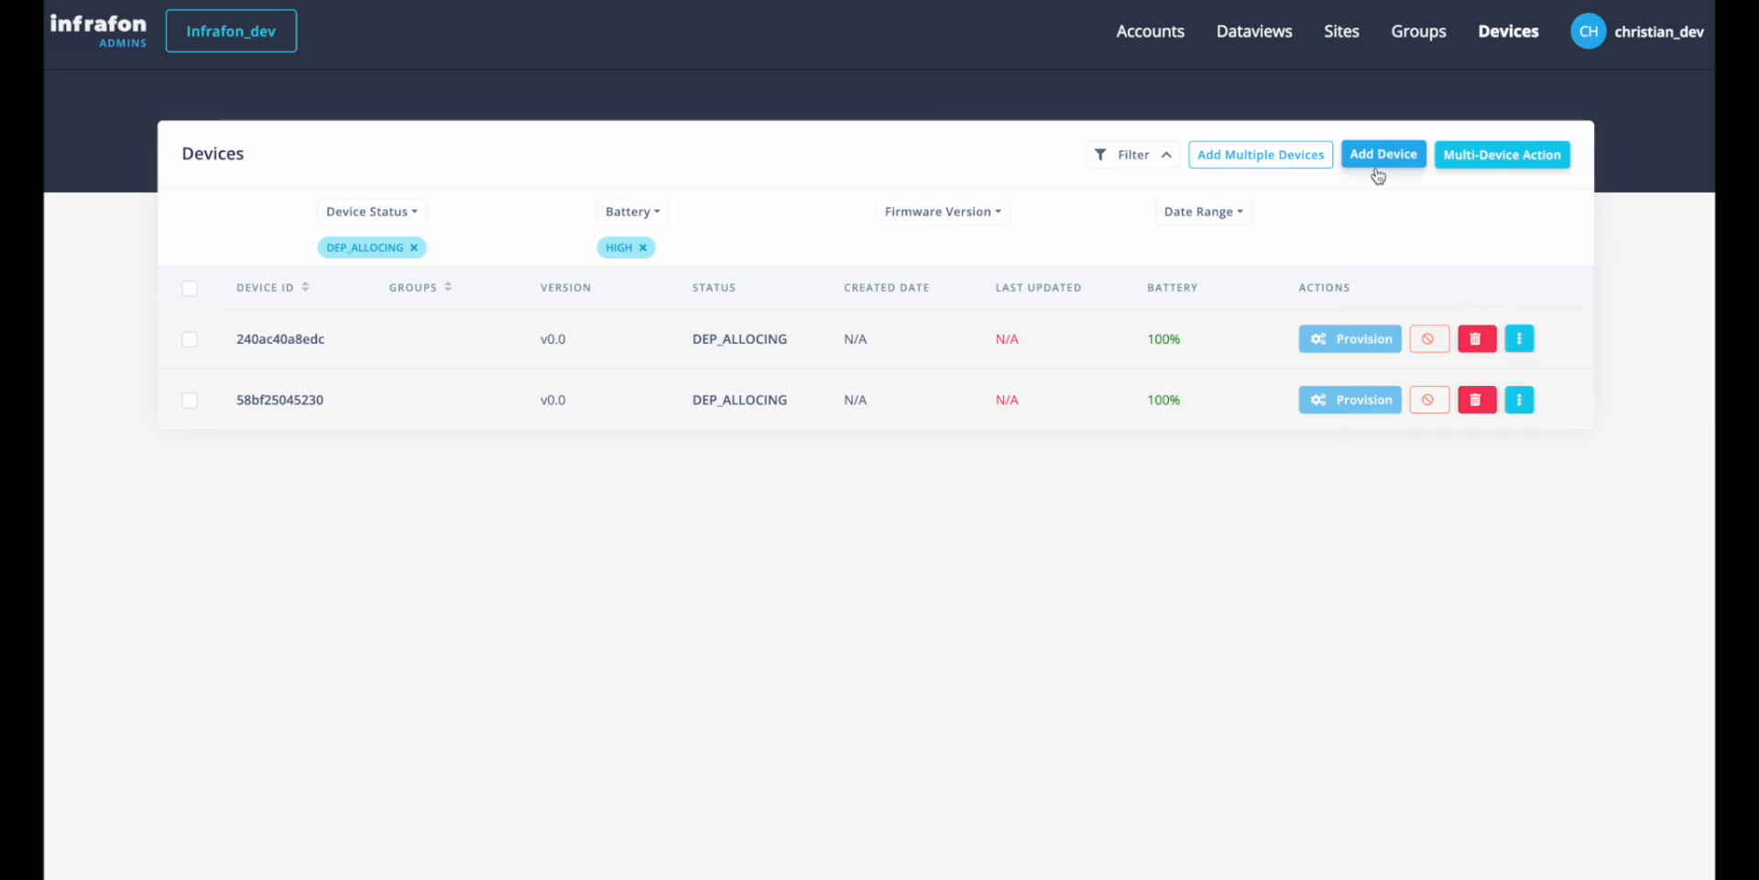
{"action": "left_click", "coordinate": [644, 247]}
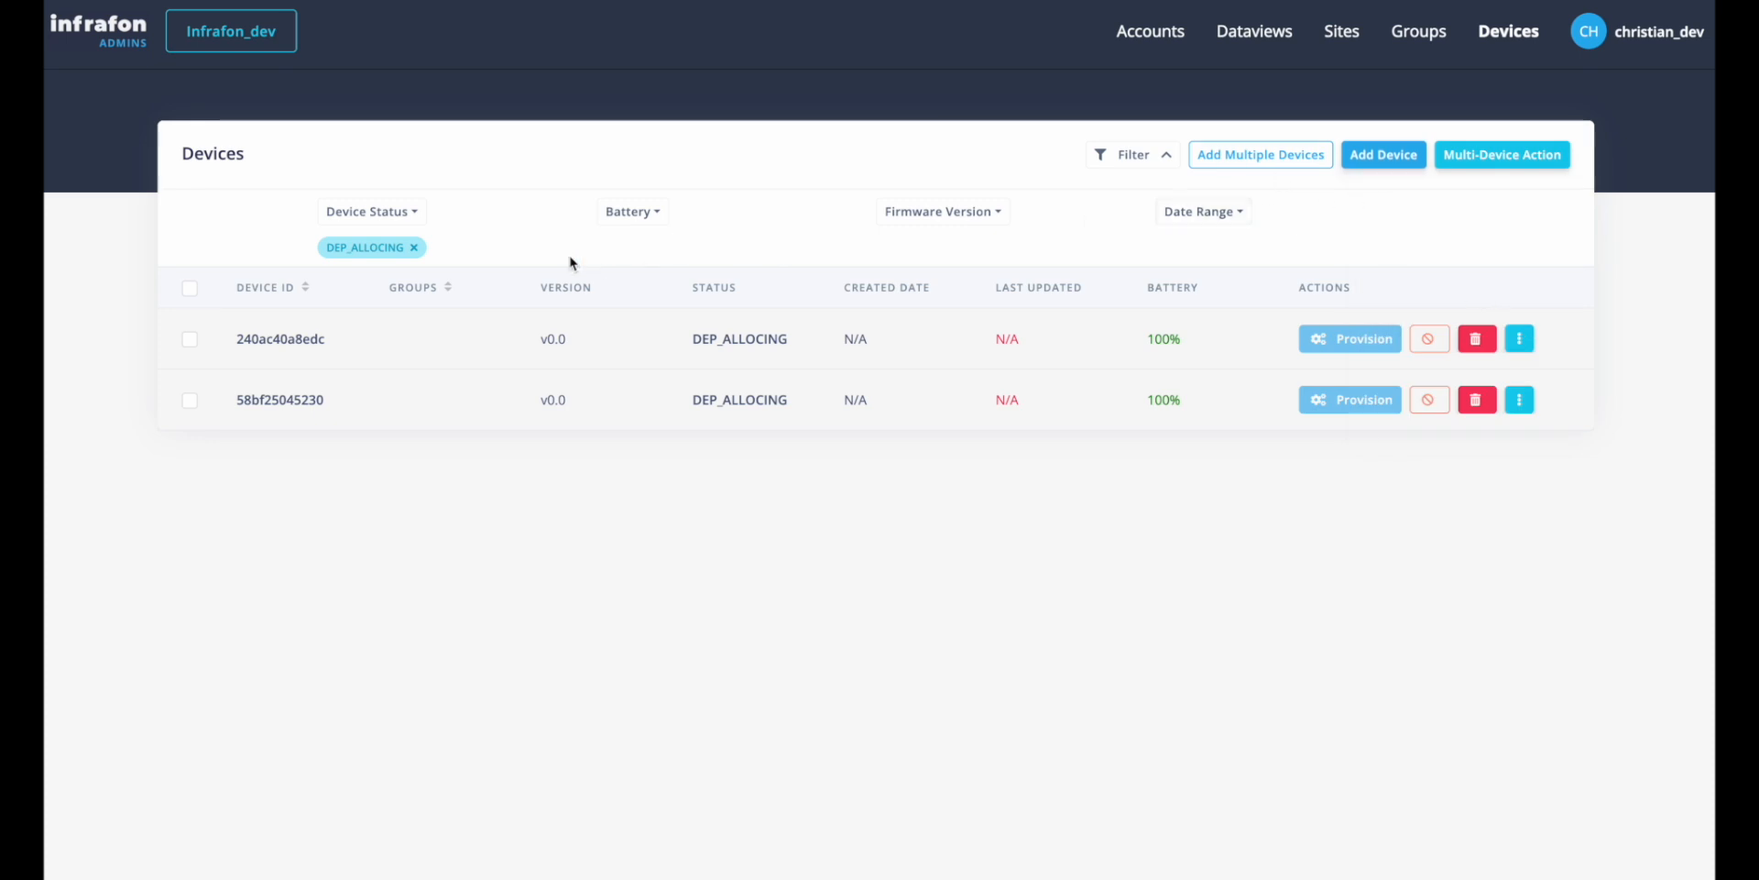
{"action": "left_click", "coordinate": [413, 248]}
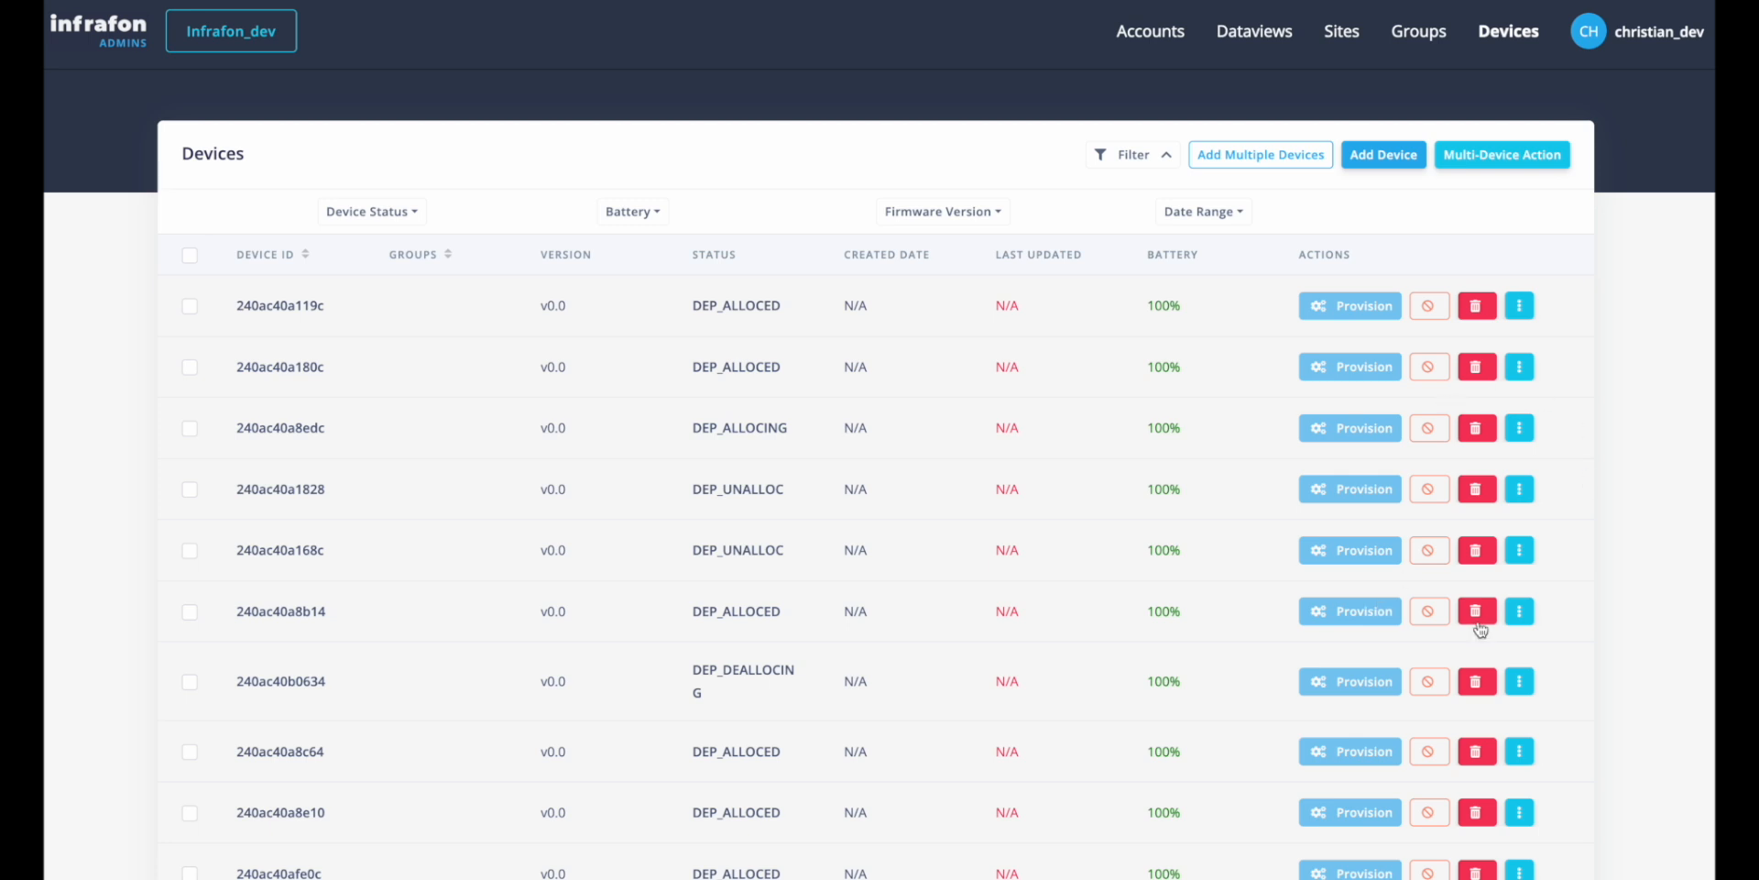
Examine the individual actions available for device 38b8ebe1006e in the devices list.
{"action": "scroll", "coordinate": [1480, 629], "scroll_direction": "down", "scroll_amount": 10}
{"action": "scroll", "coordinate": [1476, 436], "scroll_direction": "up", "scroll_amount": 1}
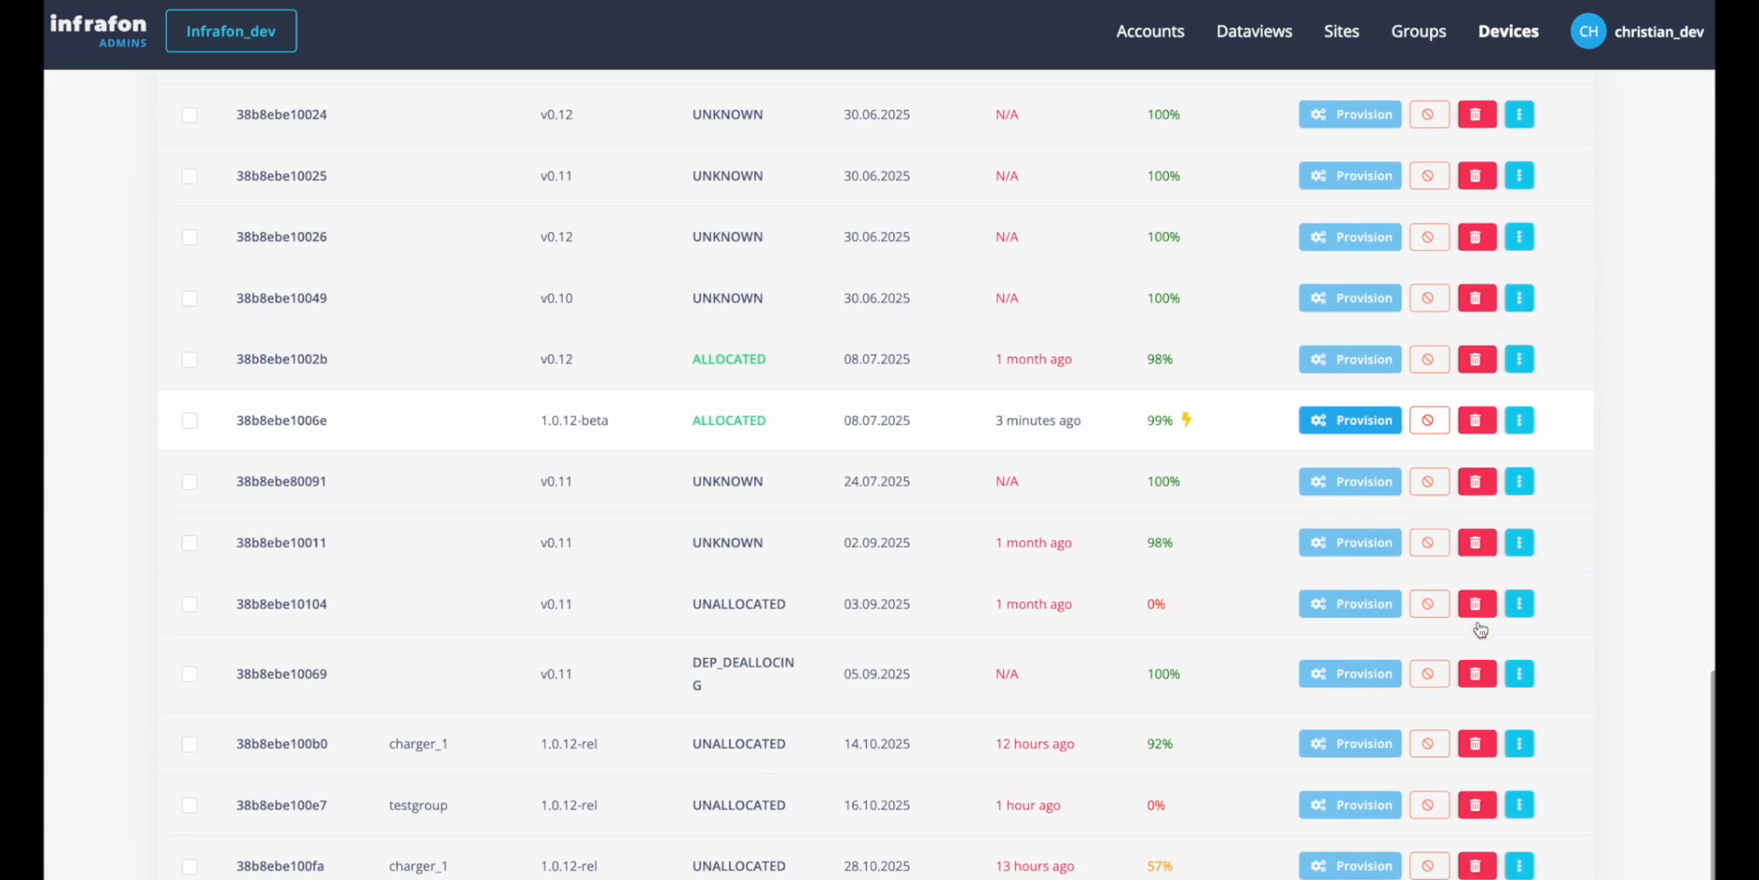
{"action": "left_click", "coordinate": [1518, 421]}
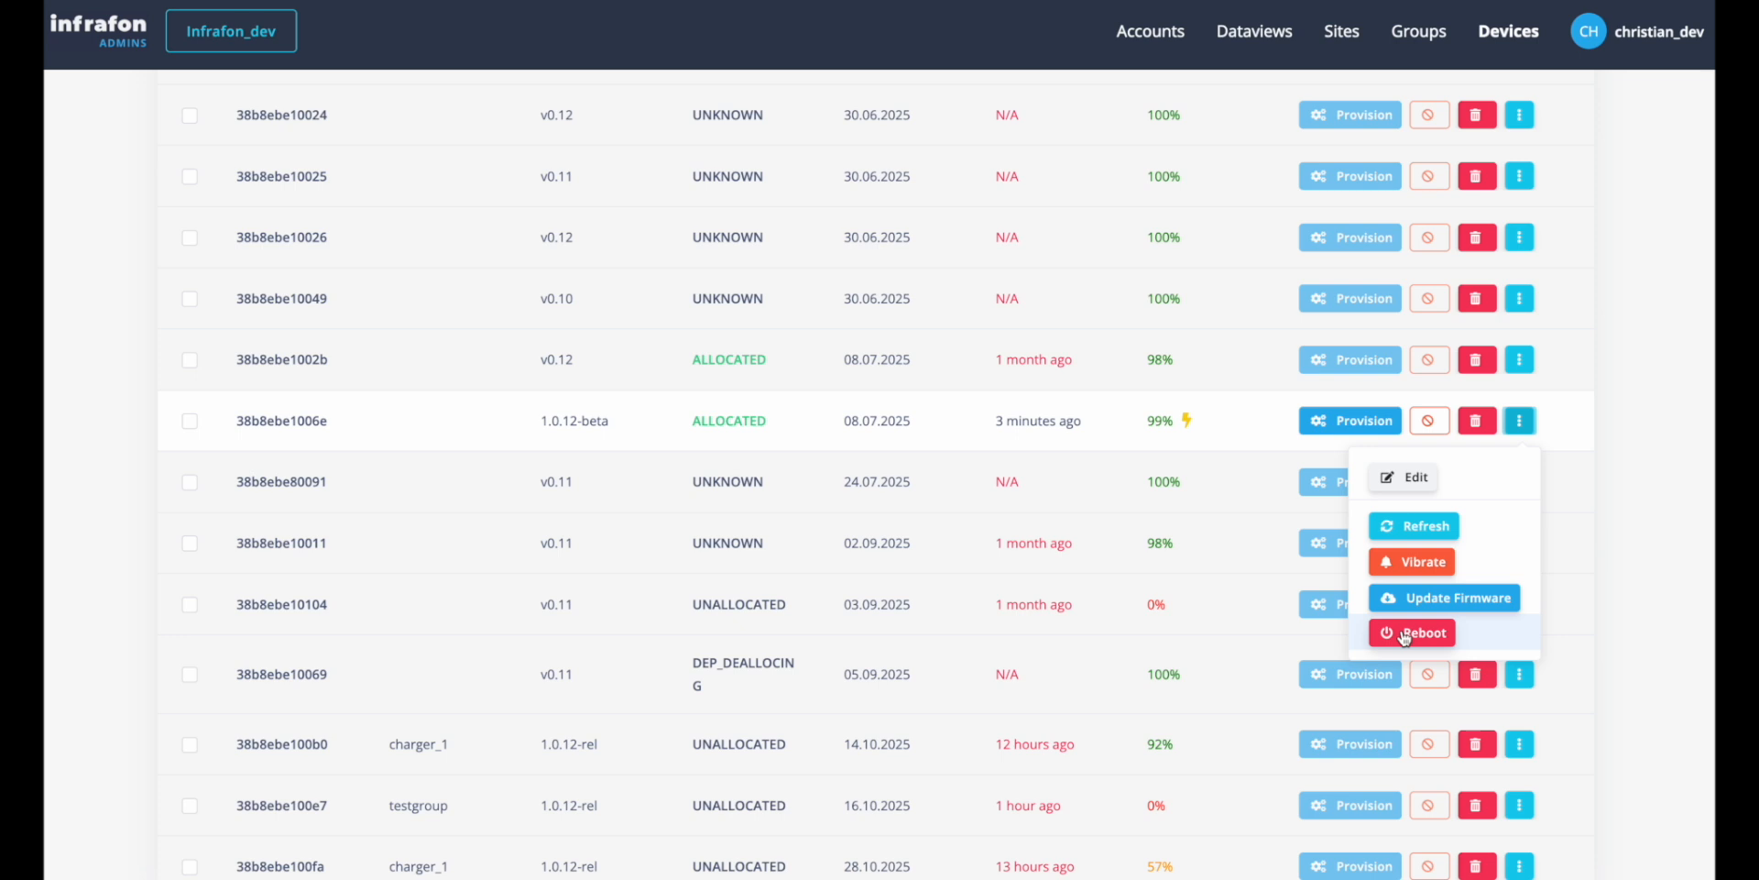
{"action": "left_click", "coordinate": [1648, 353]}
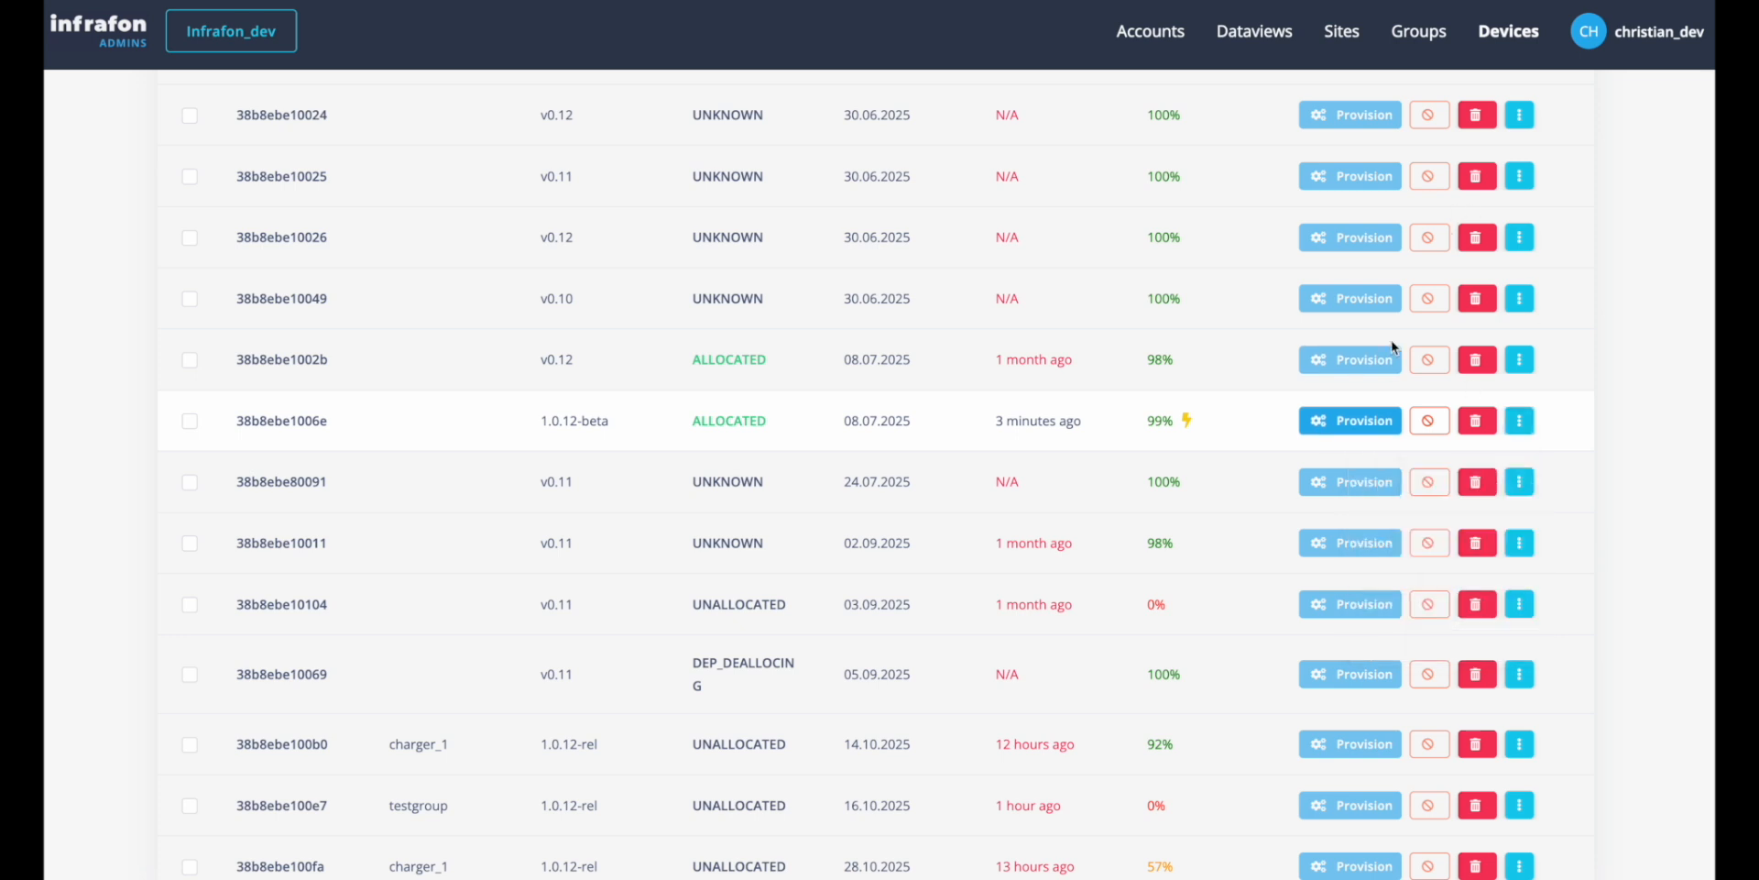
{"action": "scroll", "coordinate": [1466, 184], "scroll_direction": "up", "scroll_amount": 15}
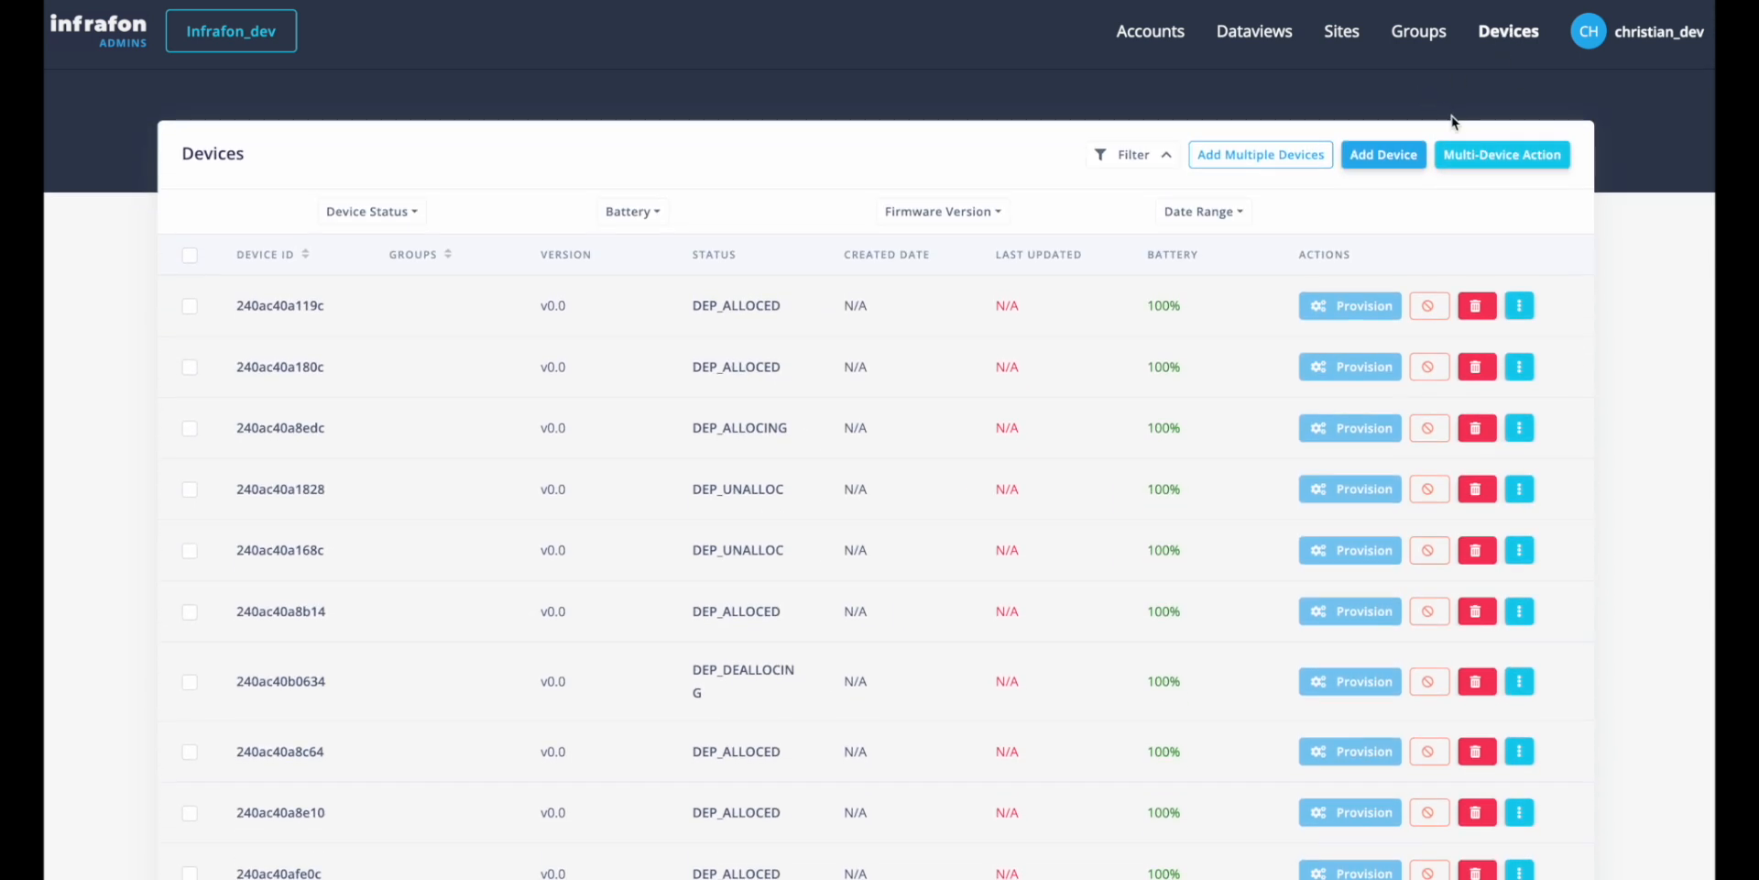
Create device 38b8ebe100e7 with the description "test device" and assign it to testgroup.
{"action": "left_click", "coordinate": [1371, 165]}
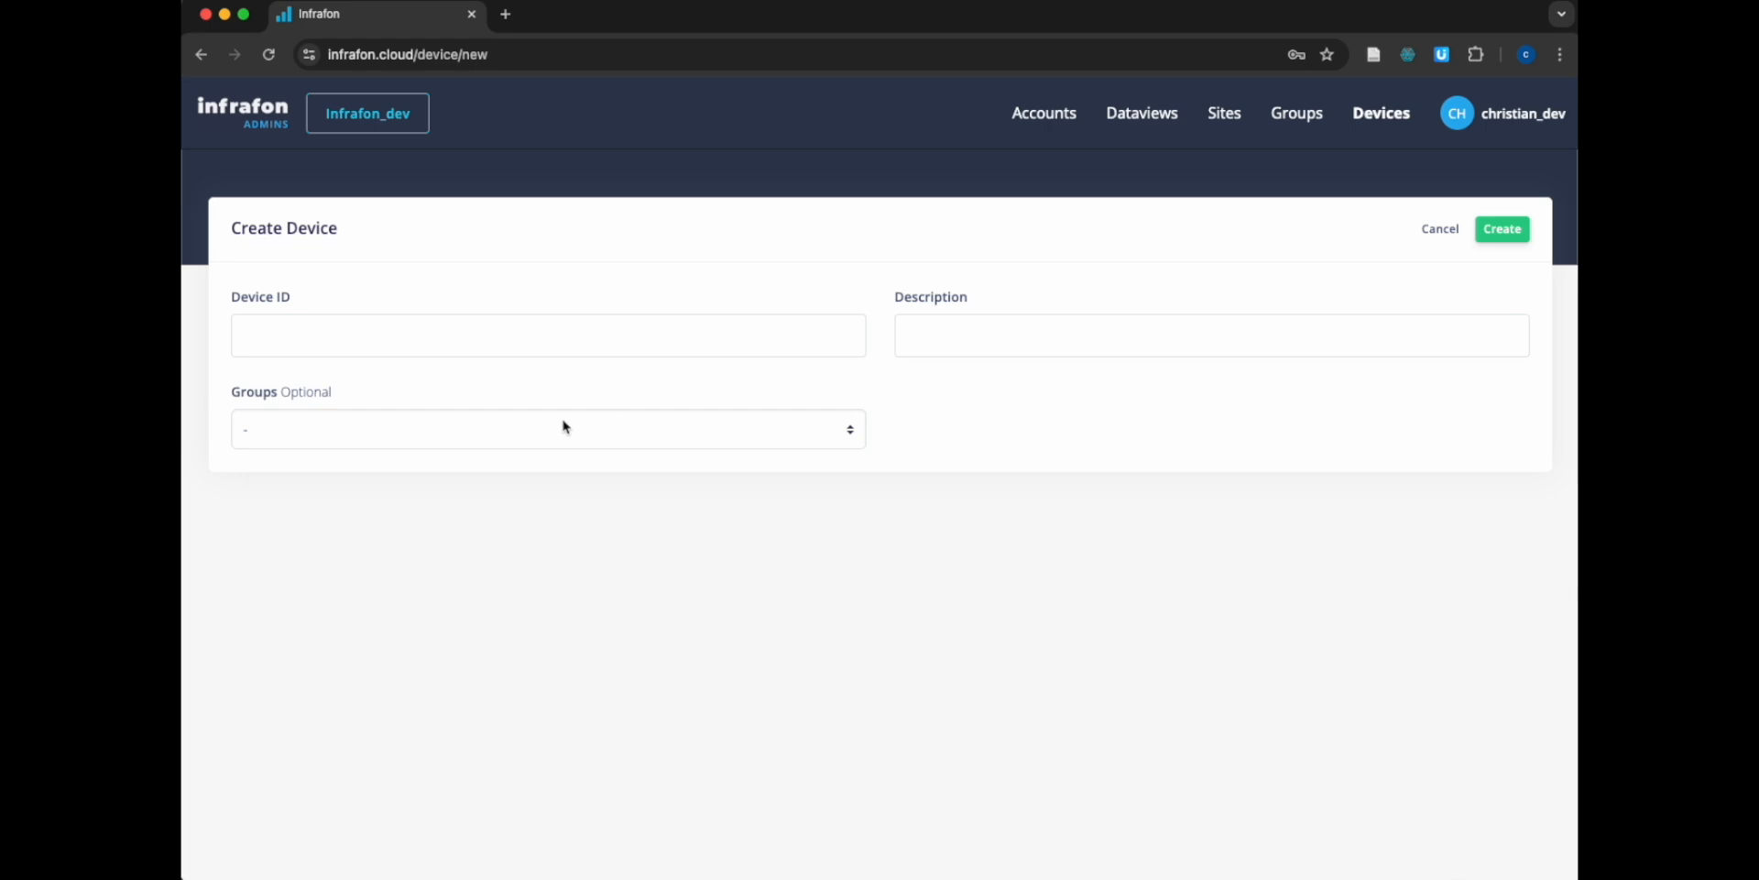
{"action": "left_click", "coordinate": [510, 336]}
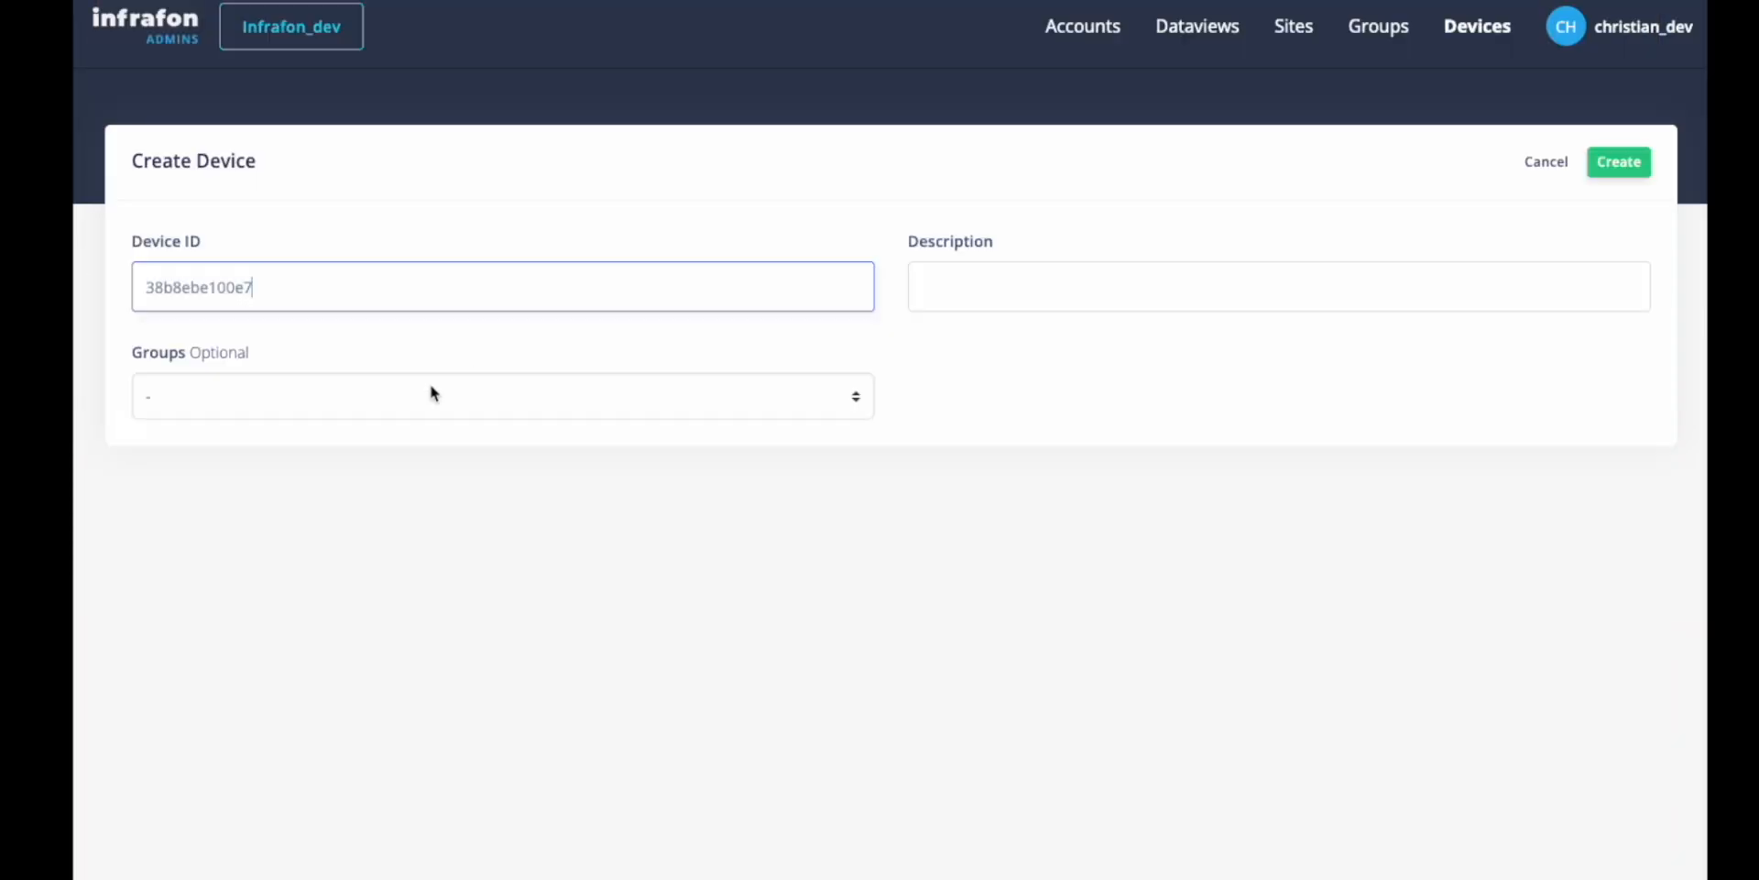
{"action": "left_click", "coordinate": [431, 394]}
{"action": "left_click", "coordinate": [324, 575]}
{"action": "left_click", "coordinate": [1081, 284]}
{"action": "type", "text": "test"}
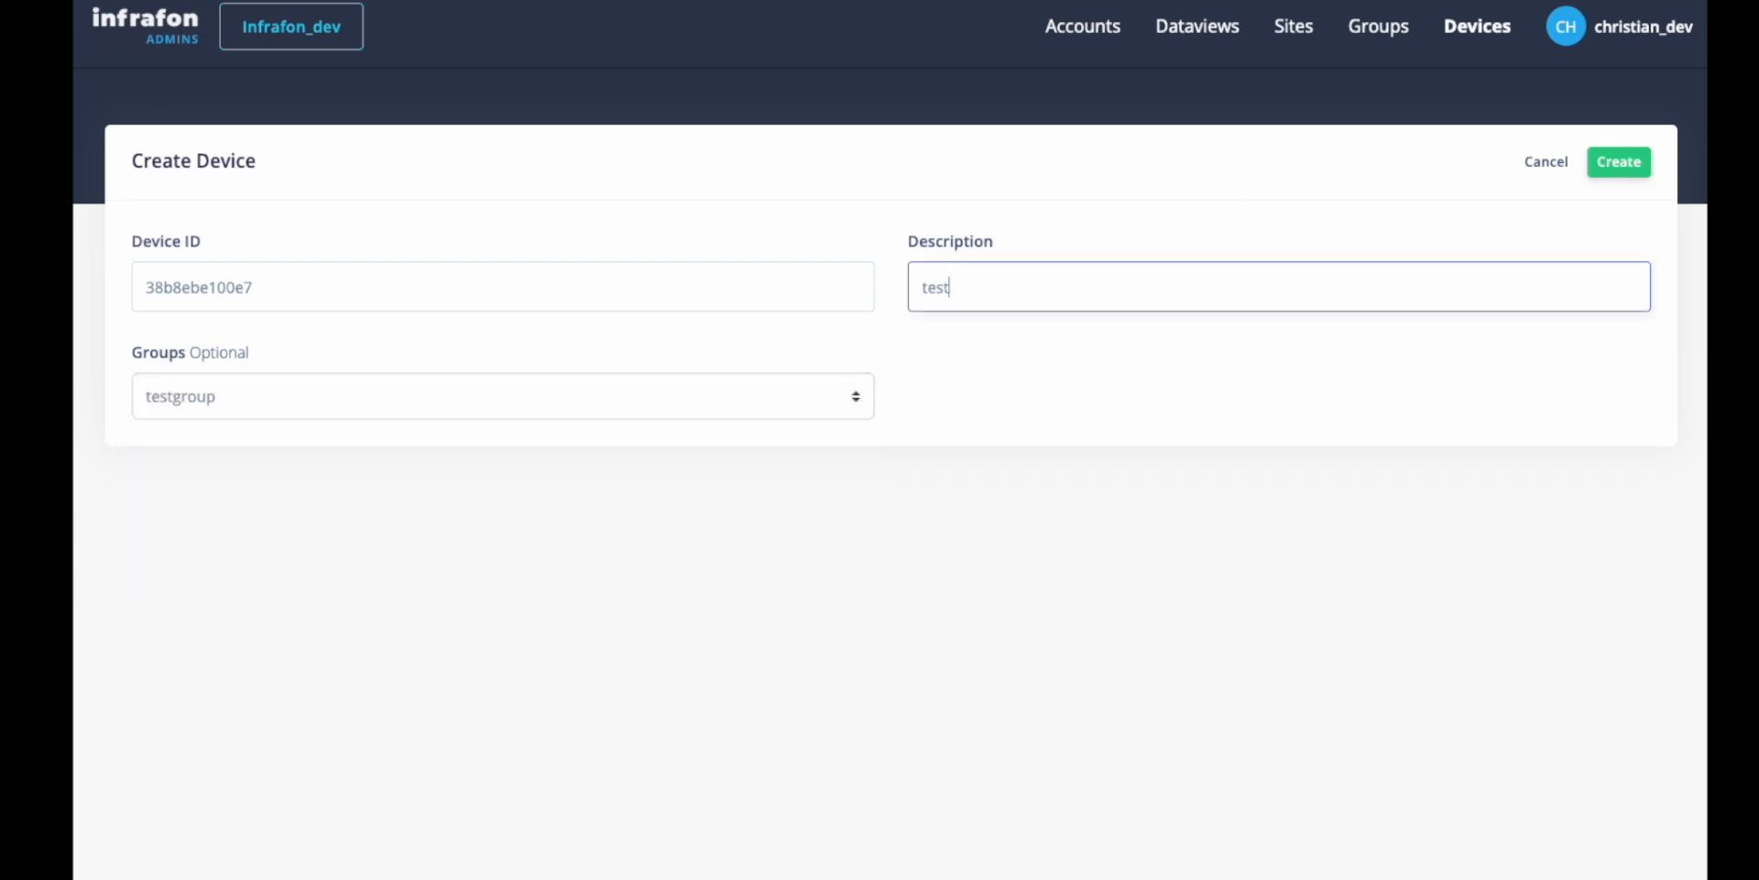
{"action": "type", "text": " device"}
{"action": "left_click", "coordinate": [1619, 162]}
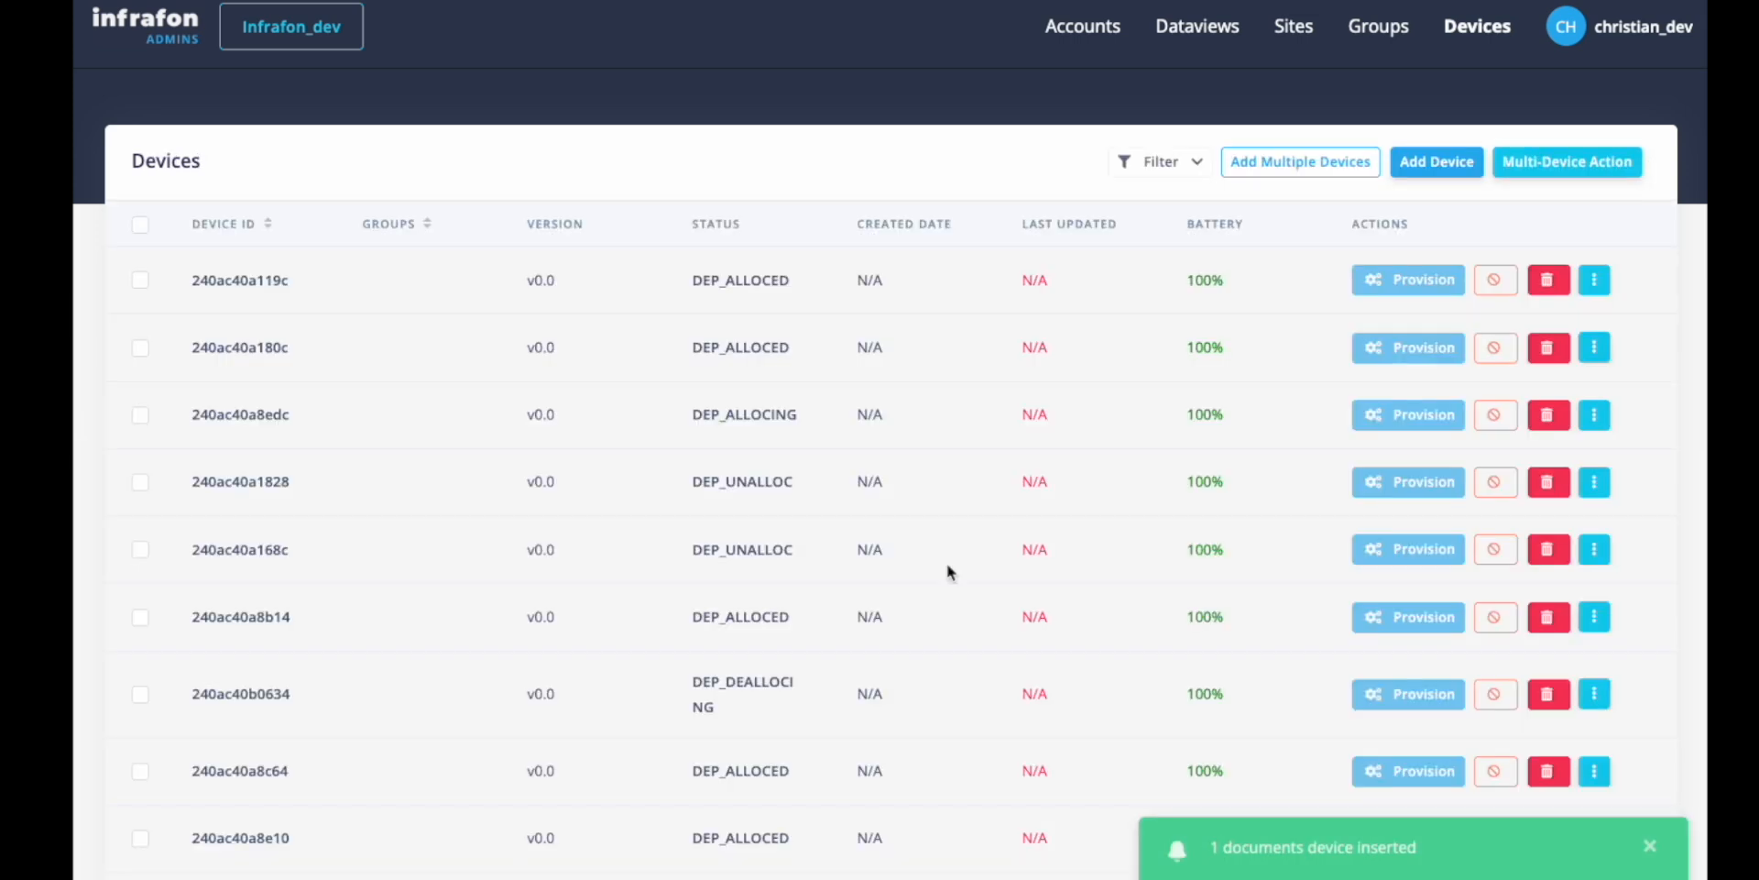
Refresh the state of device 38b8ebe100e7 and check its reported firmware version.
{"action": "scroll", "coordinate": [947, 562], "scroll_direction": "down", "scroll_amount": 10}
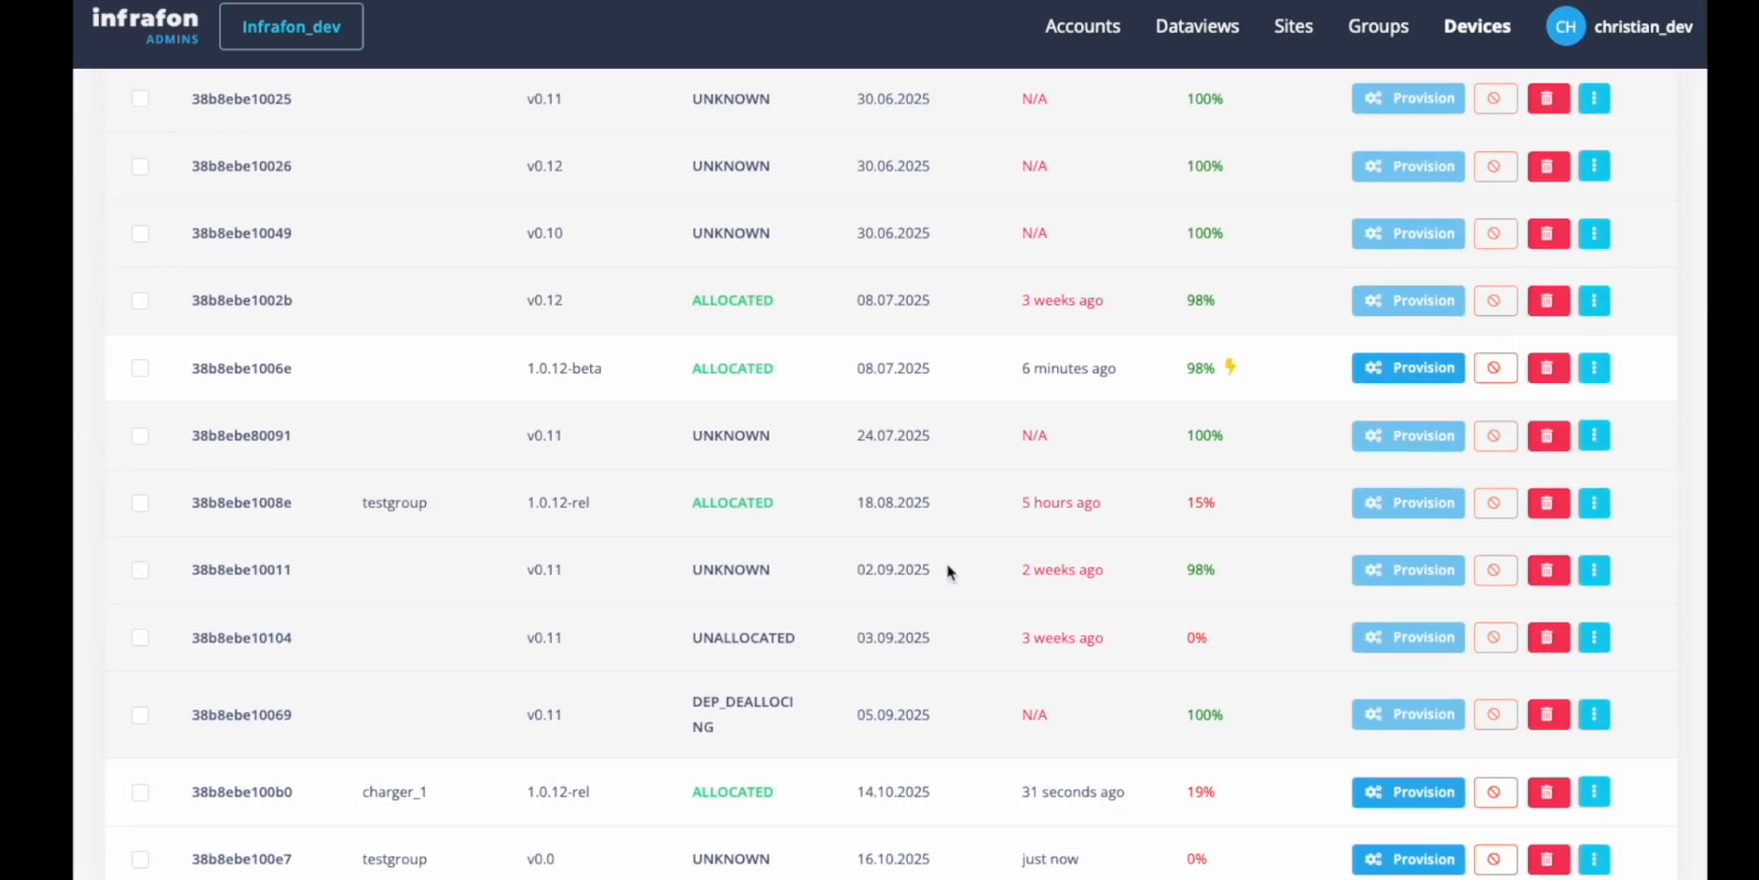
{"action": "left_click", "coordinate": [1595, 859]}
{"action": "left_click", "coordinate": [1485, 685]}
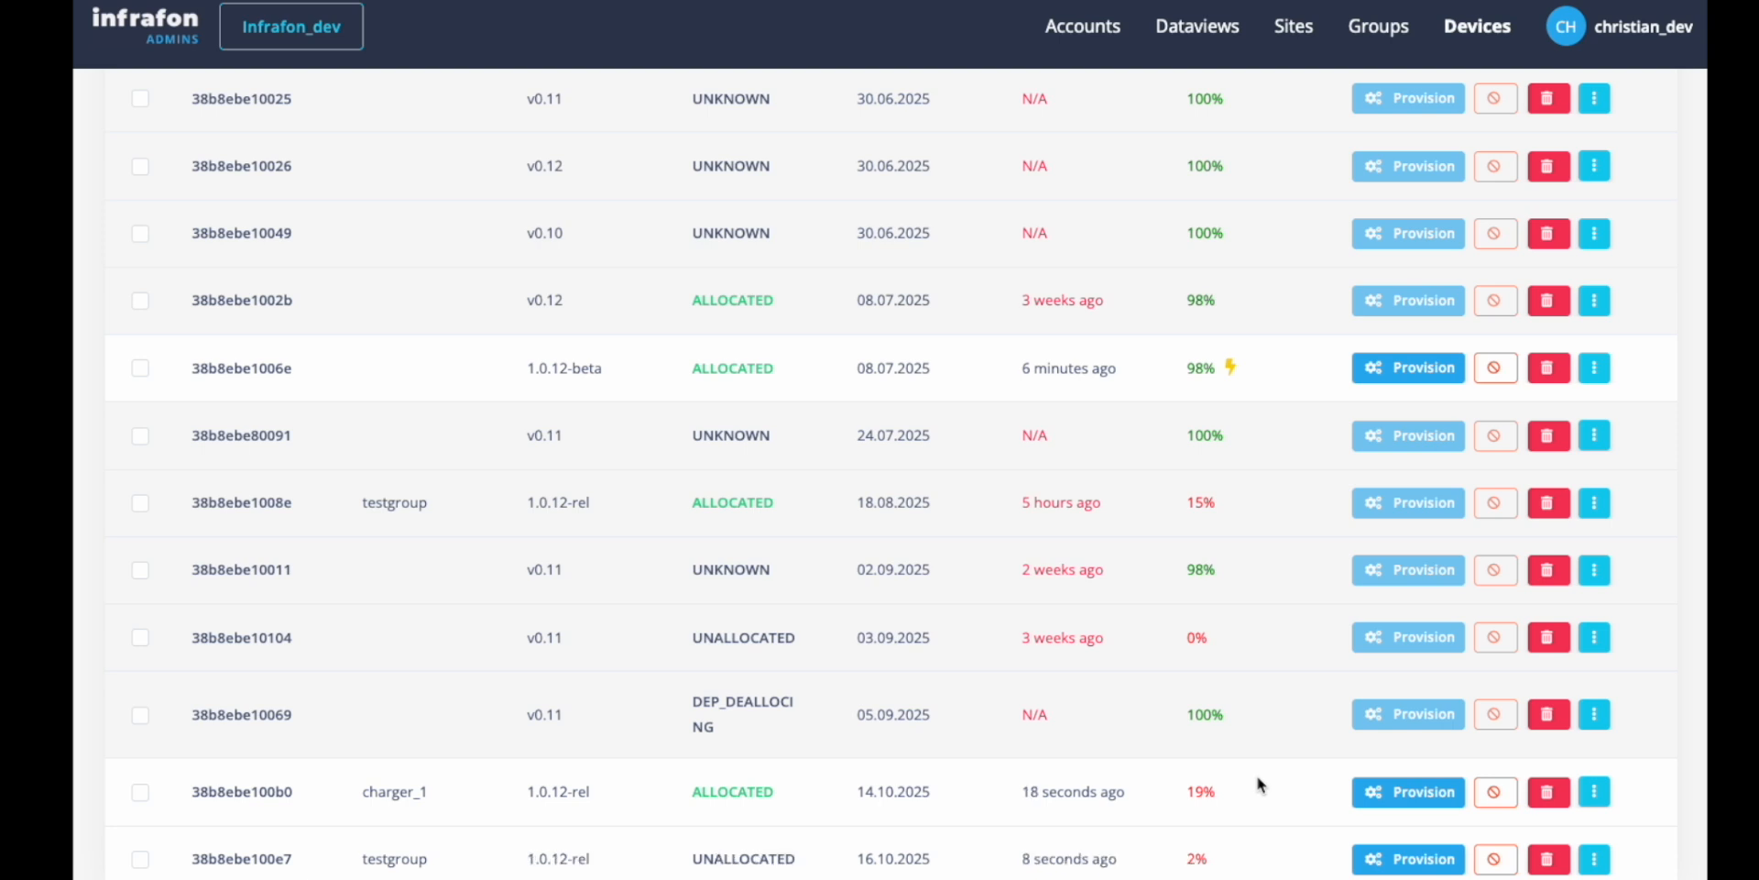
{"action": "double_click", "coordinate": [556, 858]}
{"action": "left_click", "coordinate": [607, 863]}
Send the vibrate command to device 38b8ebe100e7 and dismiss the notification.
{"action": "left_click", "coordinate": [1595, 861]}
{"action": "left_click", "coordinate": [1489, 721]}
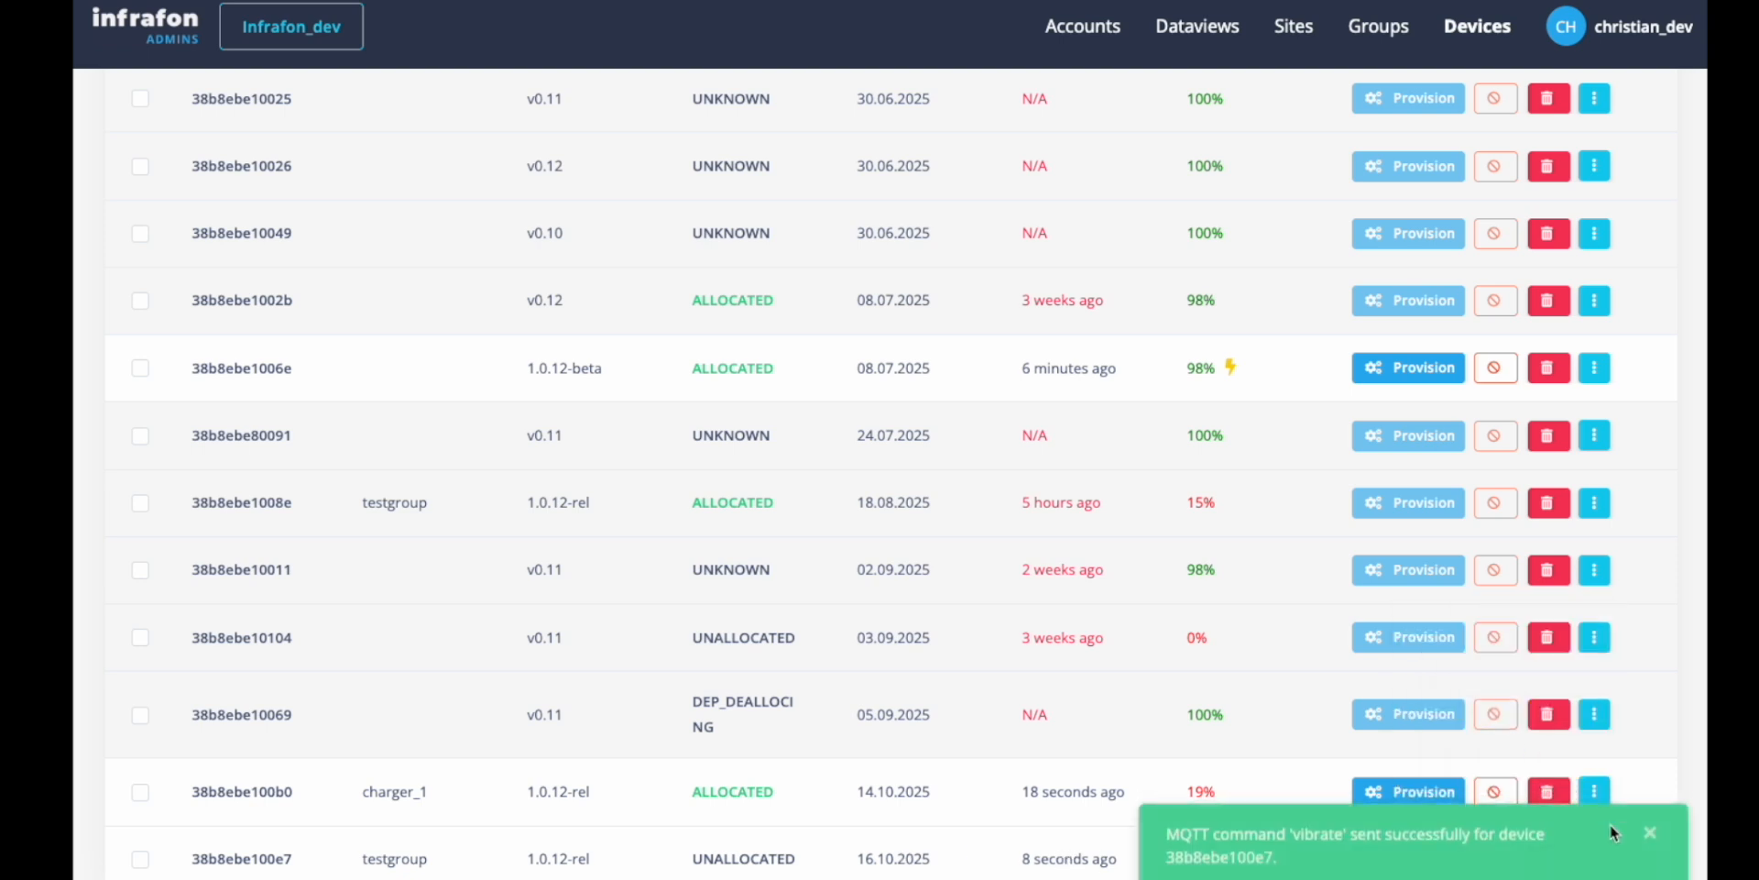
{"action": "left_click", "coordinate": [1651, 832]}
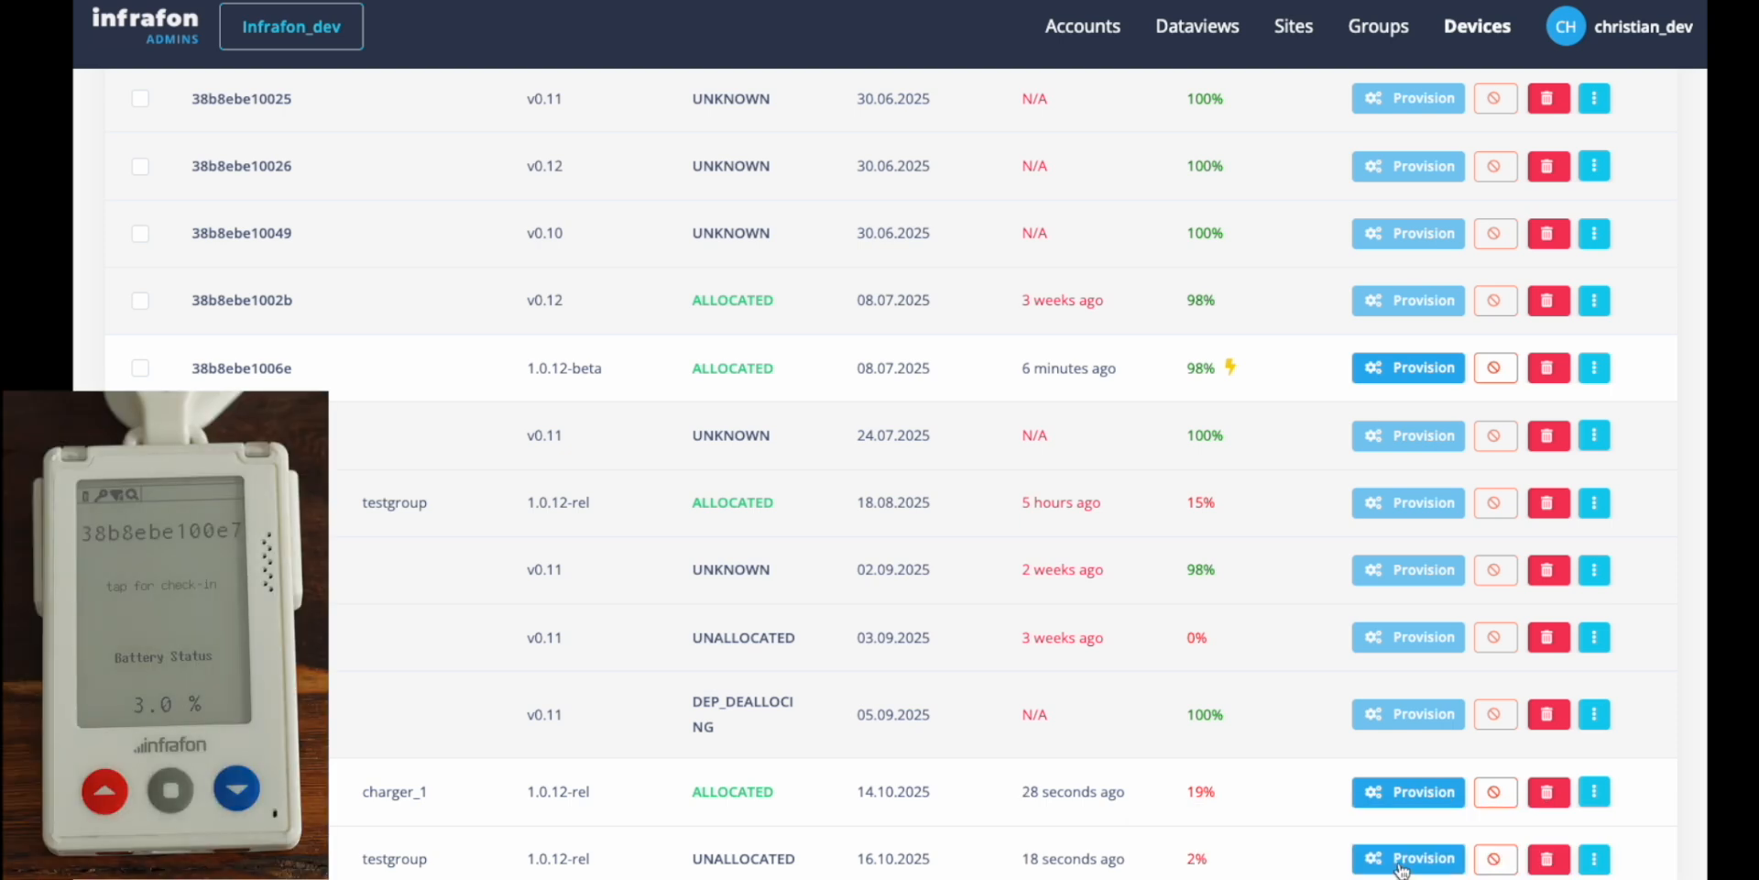
Provision device 38b8ebe100e7, review its file details and provisioning log, and close the provisioning status.
{"action": "left_click", "coordinate": [1409, 858]}
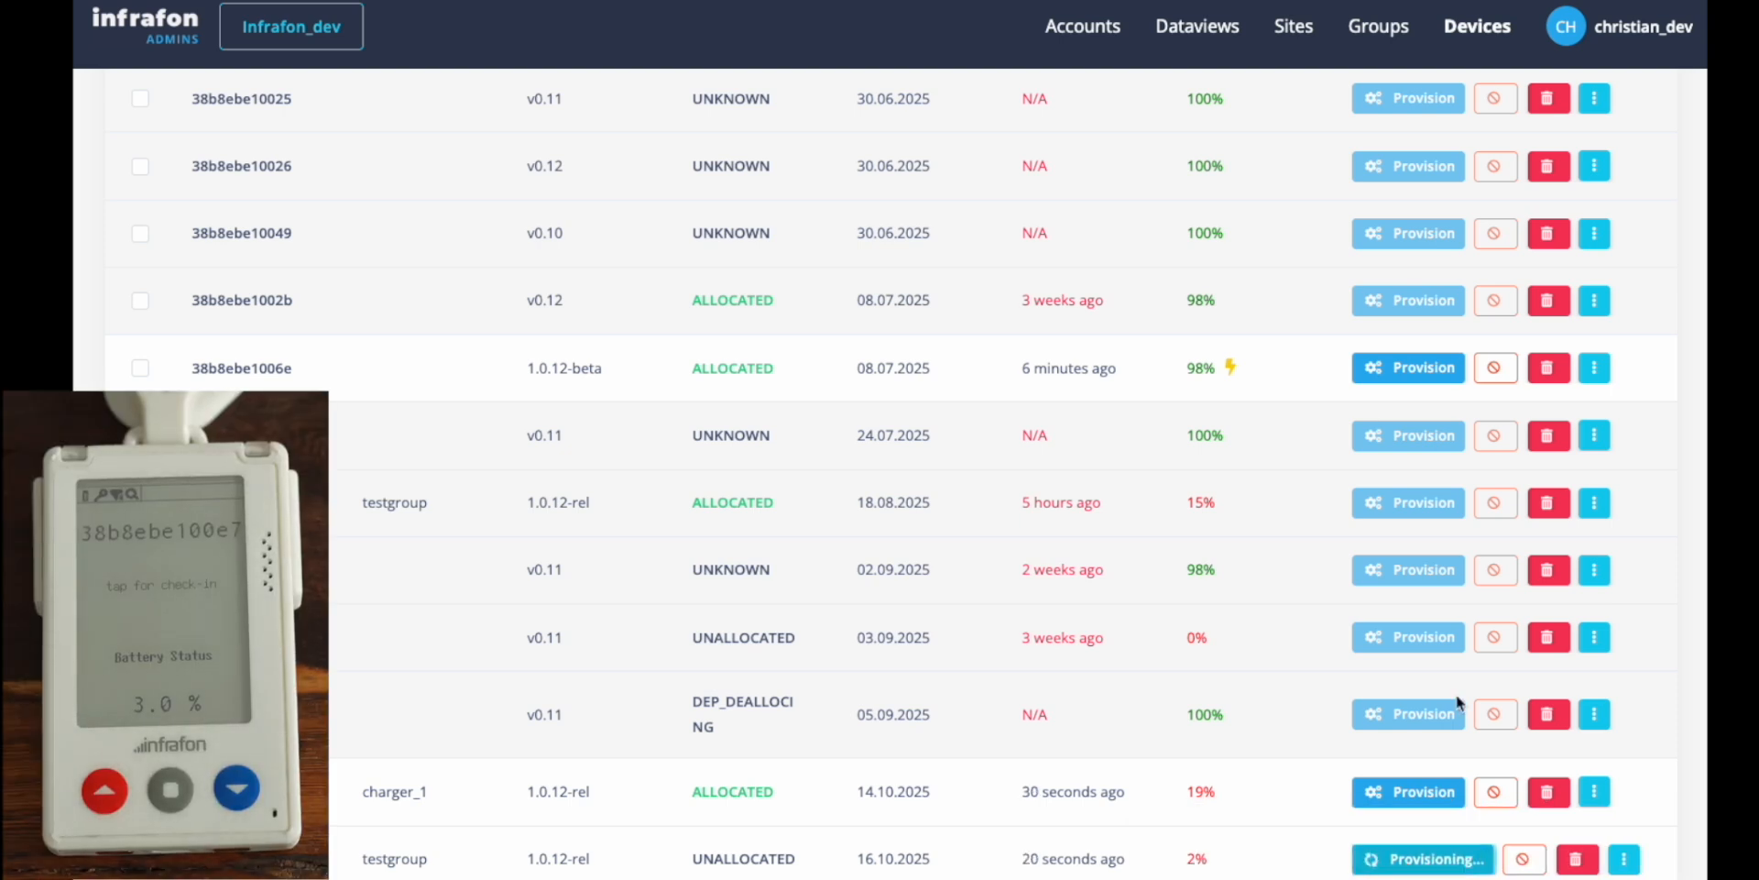
{"action": "left_click", "coordinate": [1425, 860]}
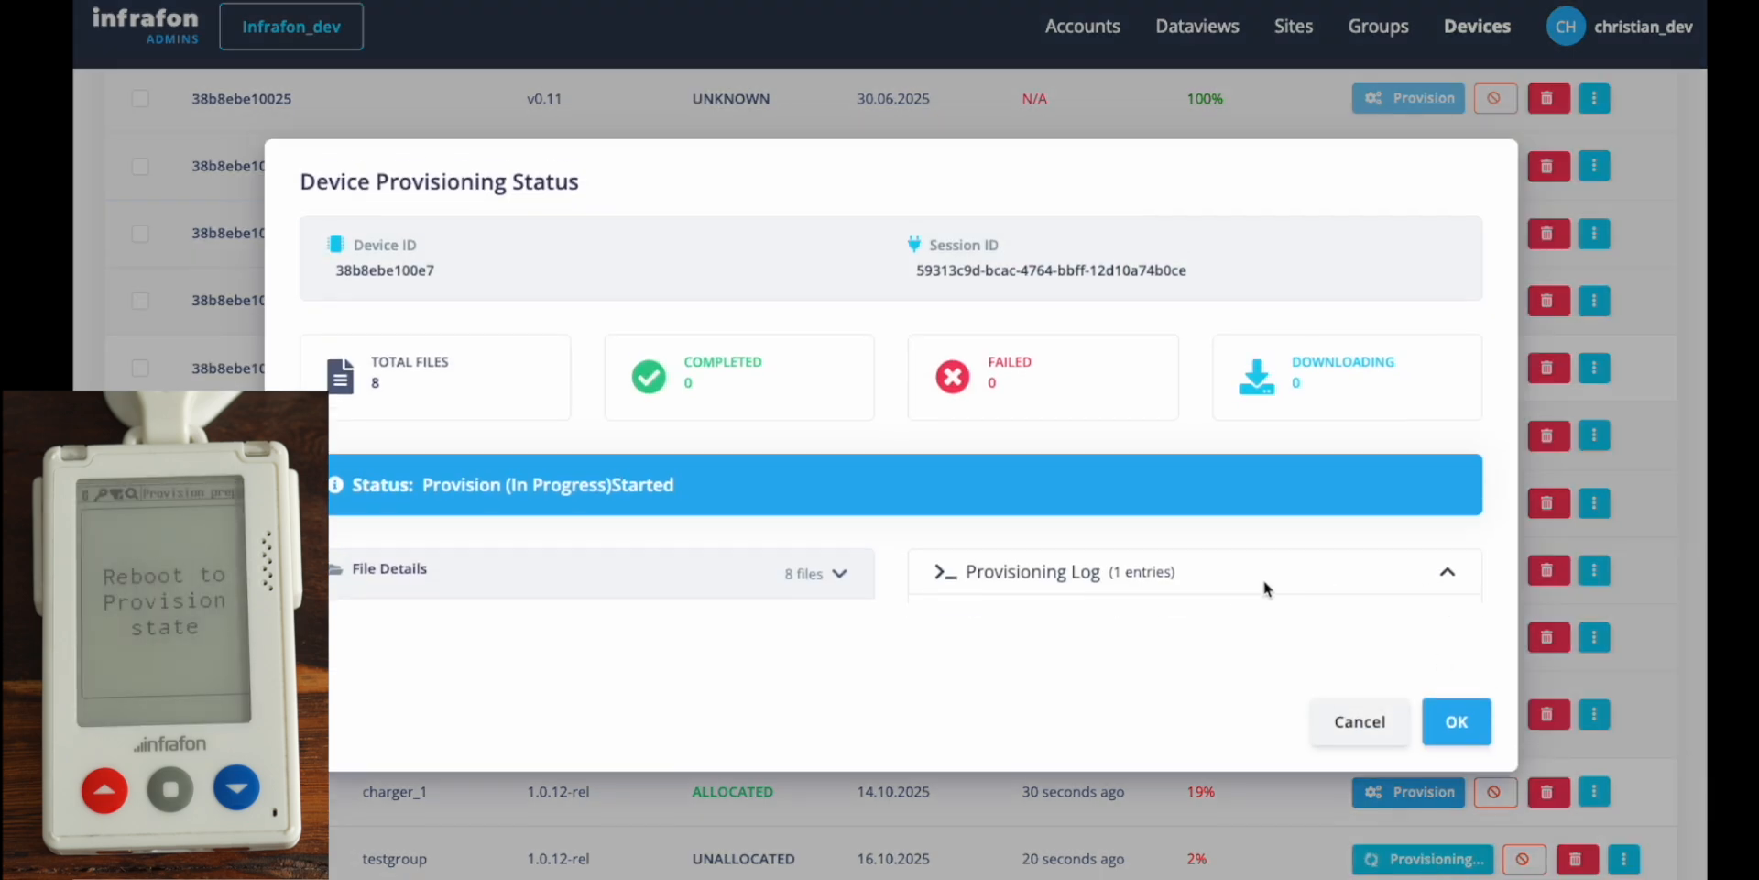
{"action": "left_click", "coordinate": [1262, 580]}
{"action": "left_click", "coordinate": [839, 568]}
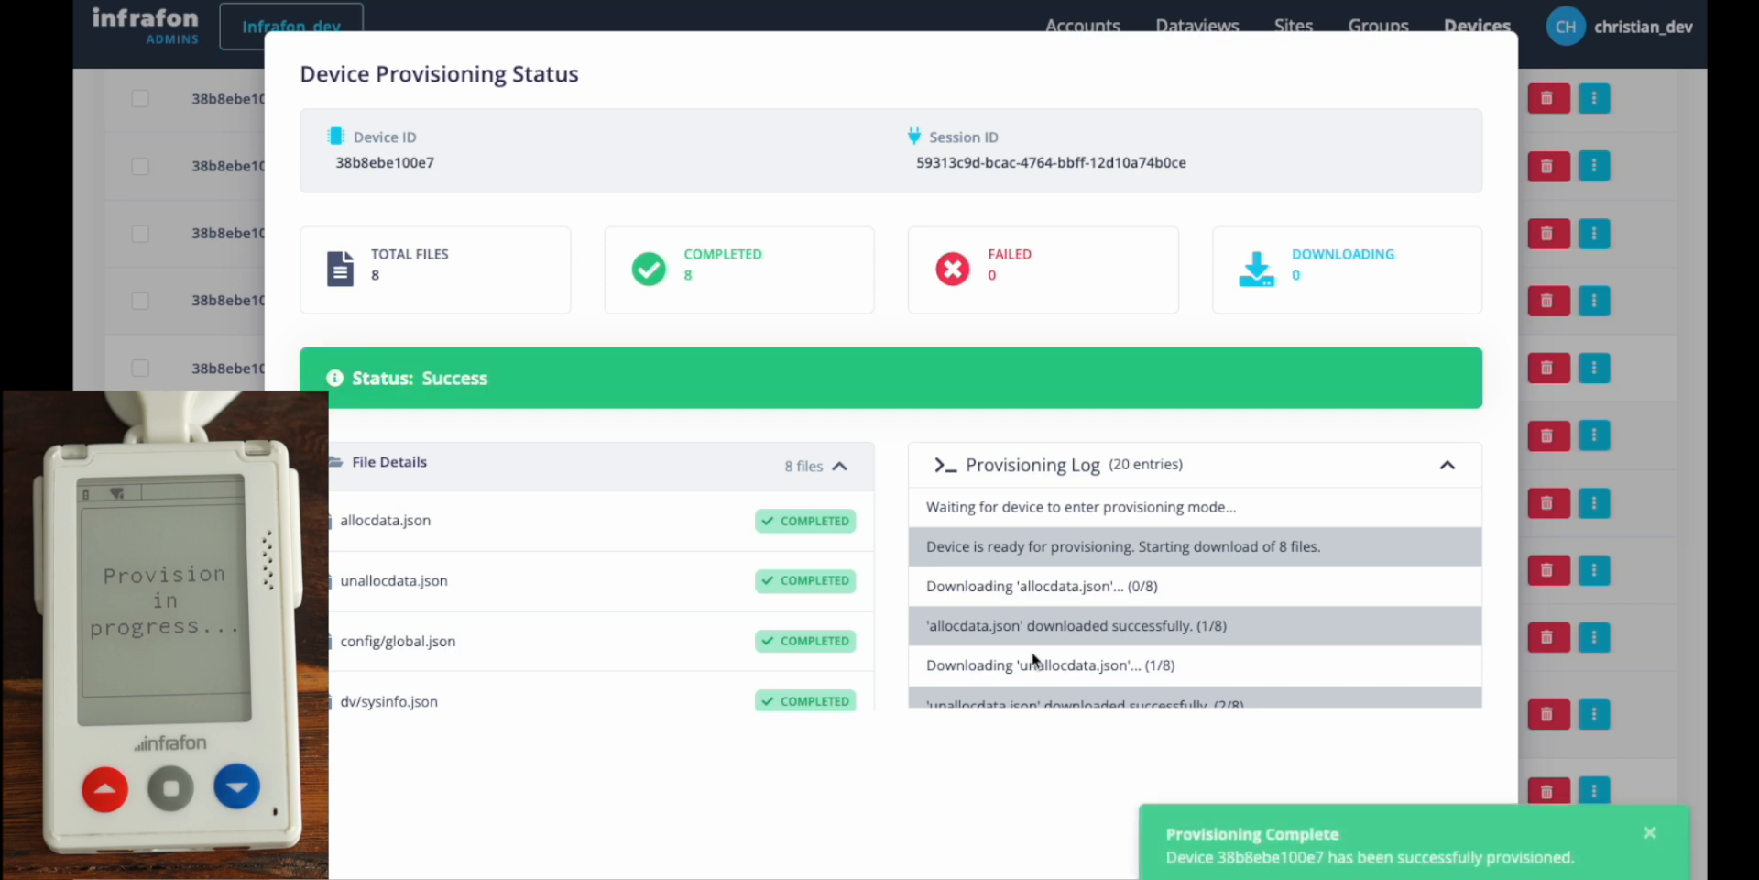
{"action": "scroll", "coordinate": [1045, 635], "scroll_direction": "down", "scroll_amount": 6}
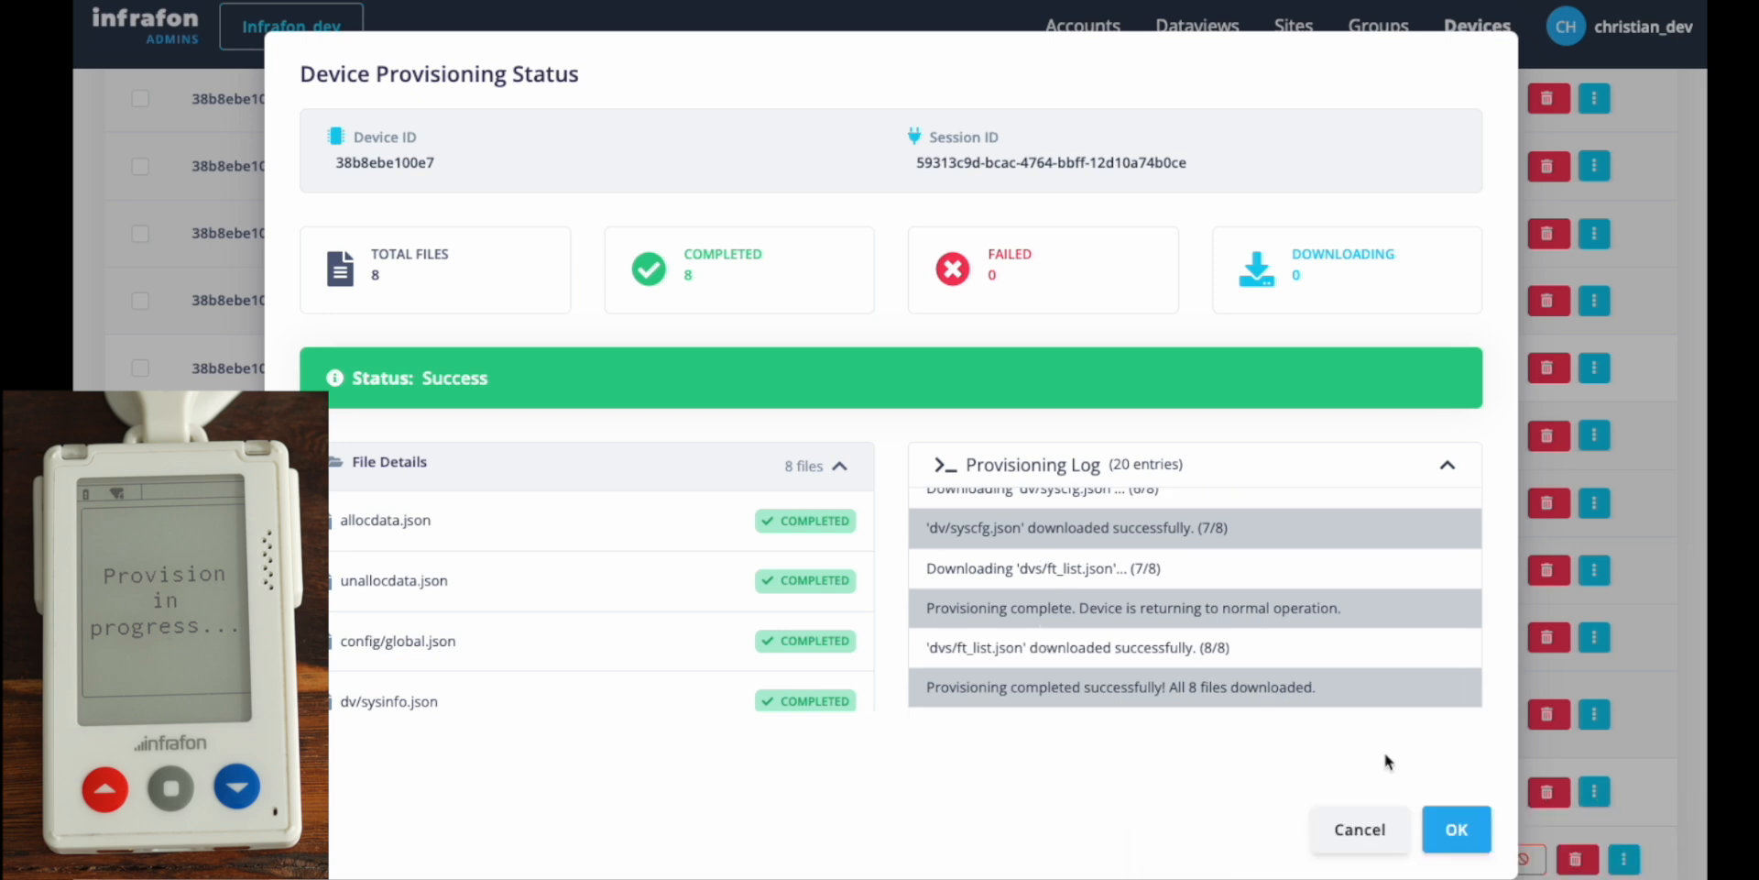
{"action": "left_click", "coordinate": [1457, 830]}
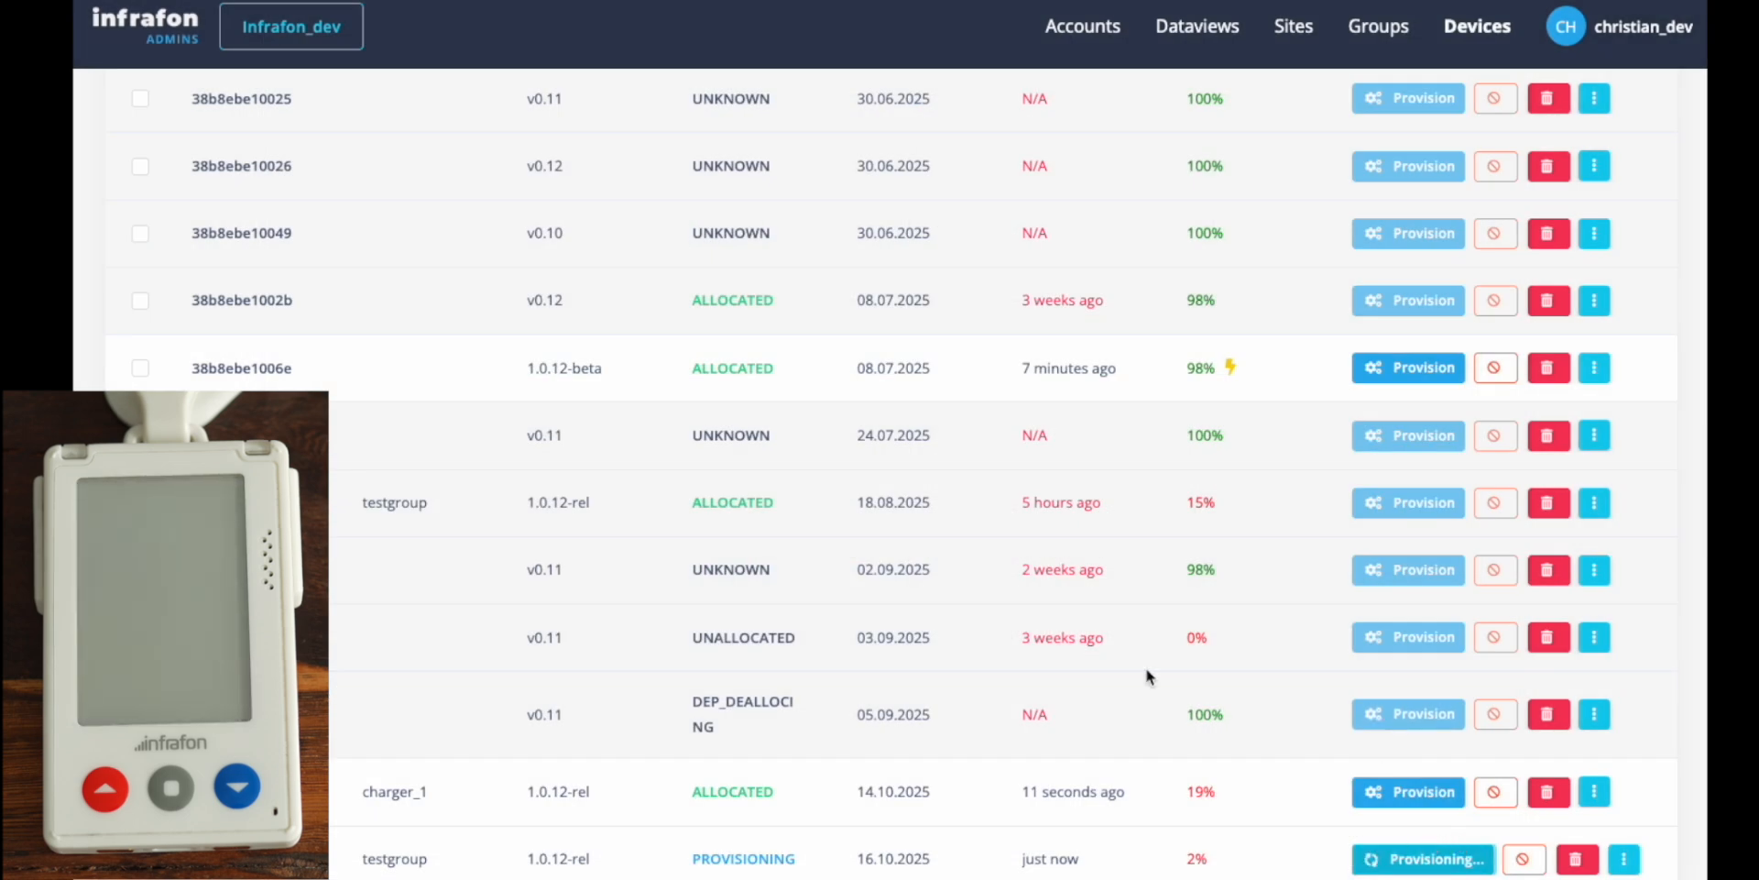